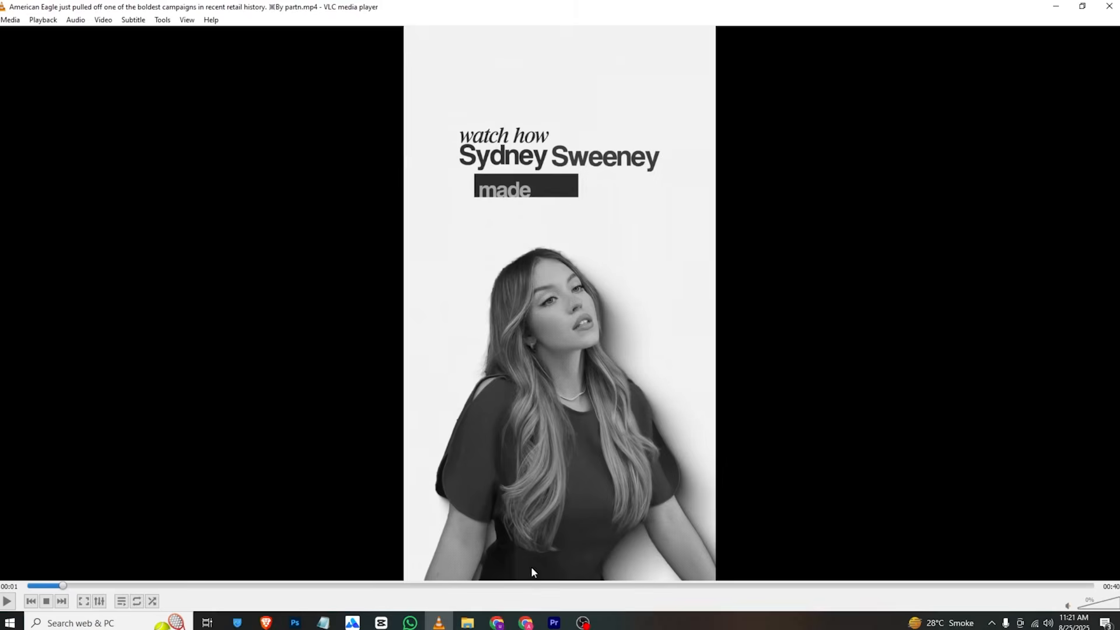
Step: Switch to Premiere Pro and place Untitled design.png on track V2 above the Color Matte, starting at 00:00:00:00
left_click(554, 622)
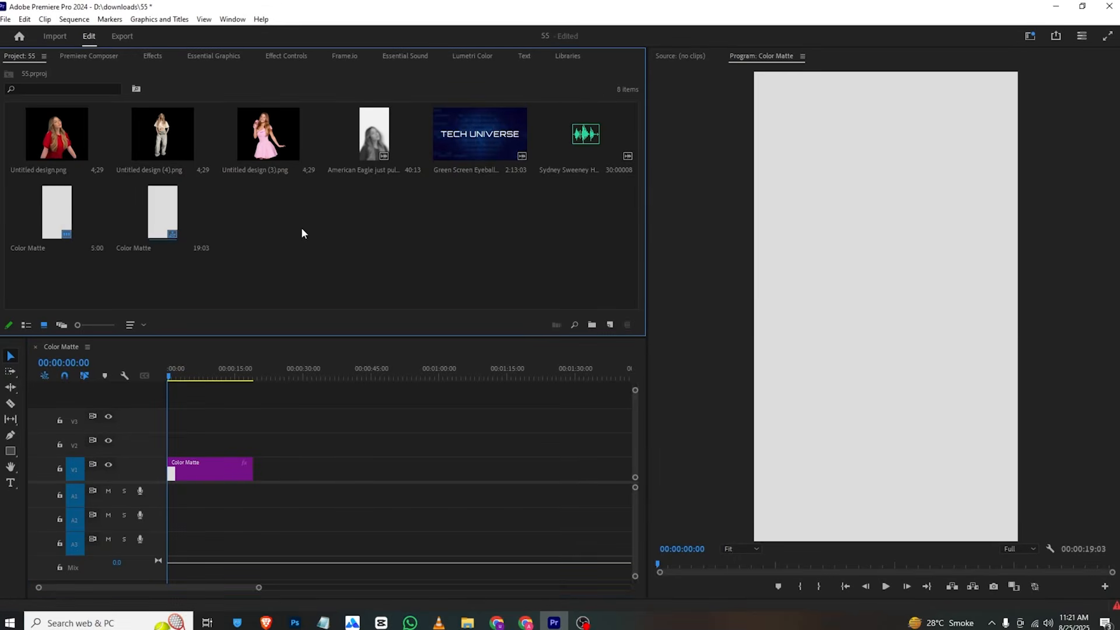
left_click(51, 150)
left_click_drag(92, 283, 175, 444)
left_click_drag(259, 589, 116, 588)
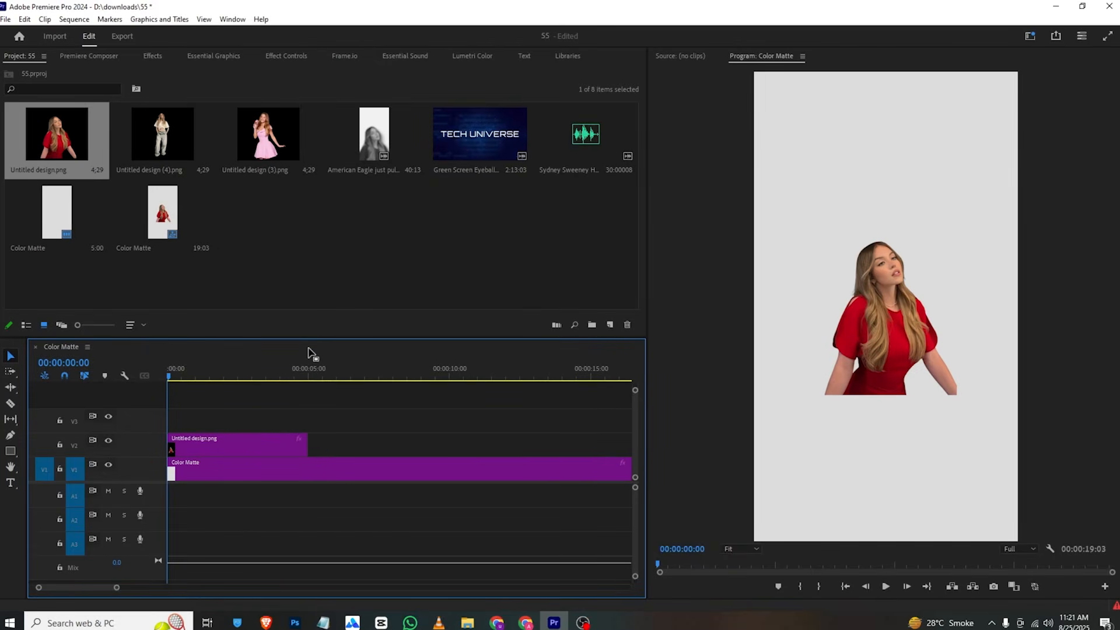
Step: Scale the Untitled design.png clip to 222 and set its position to 540, 1119
left_click(216, 448)
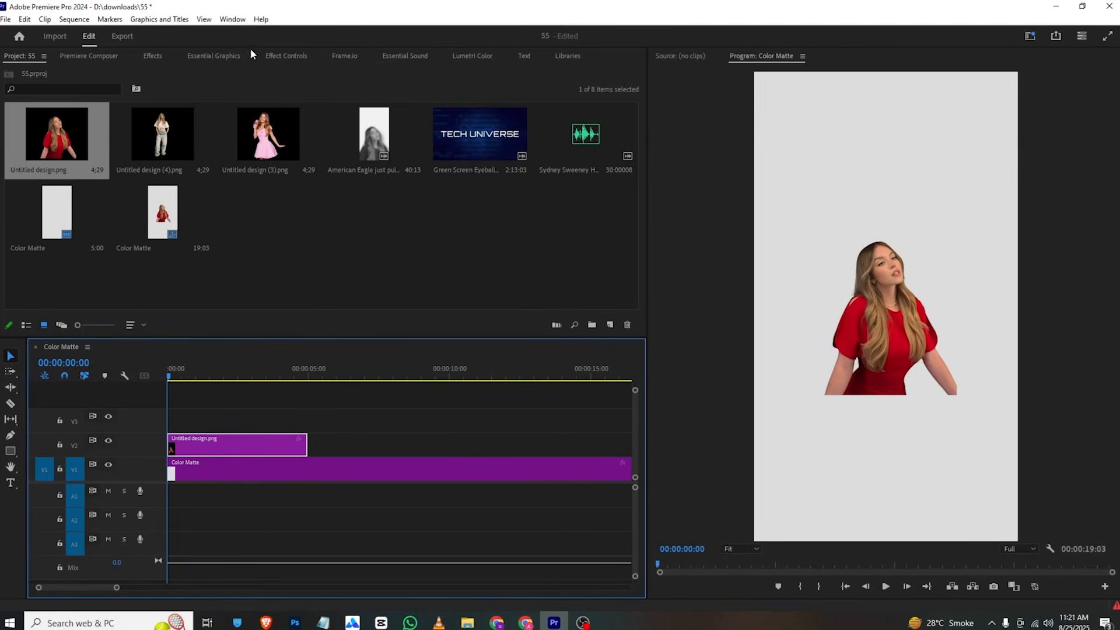
left_click_drag(287, 57, 206, 63)
left_click_drag(188, 128, 311, 116)
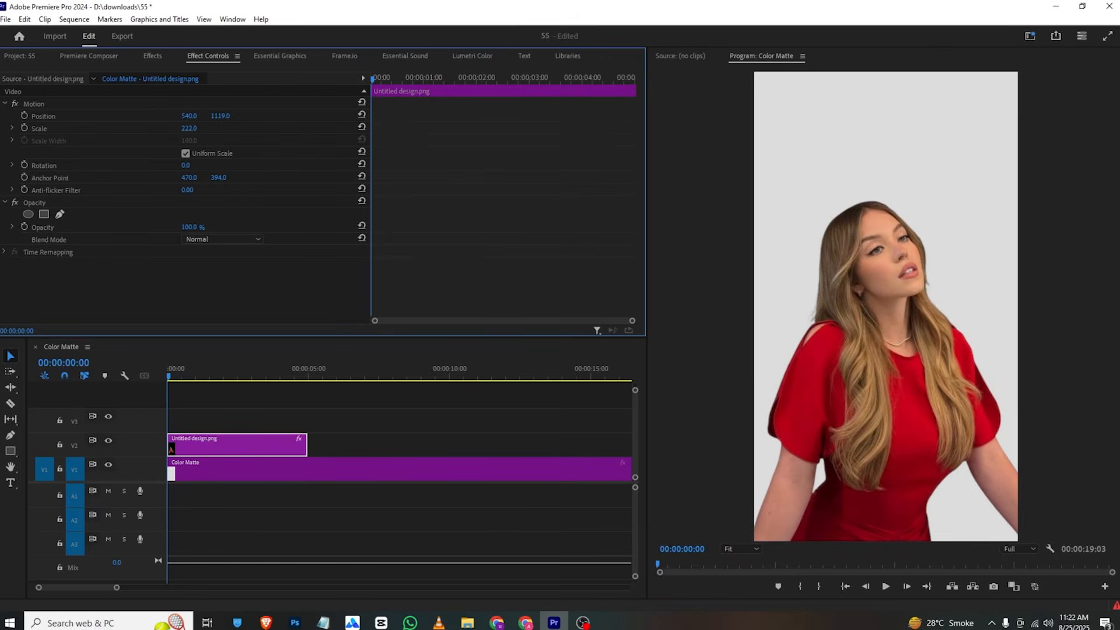
Step: Find the Black & White video effect and apply it to the Untitled design.png clip
left_click(164, 56)
left_click(96, 71)
type("black")
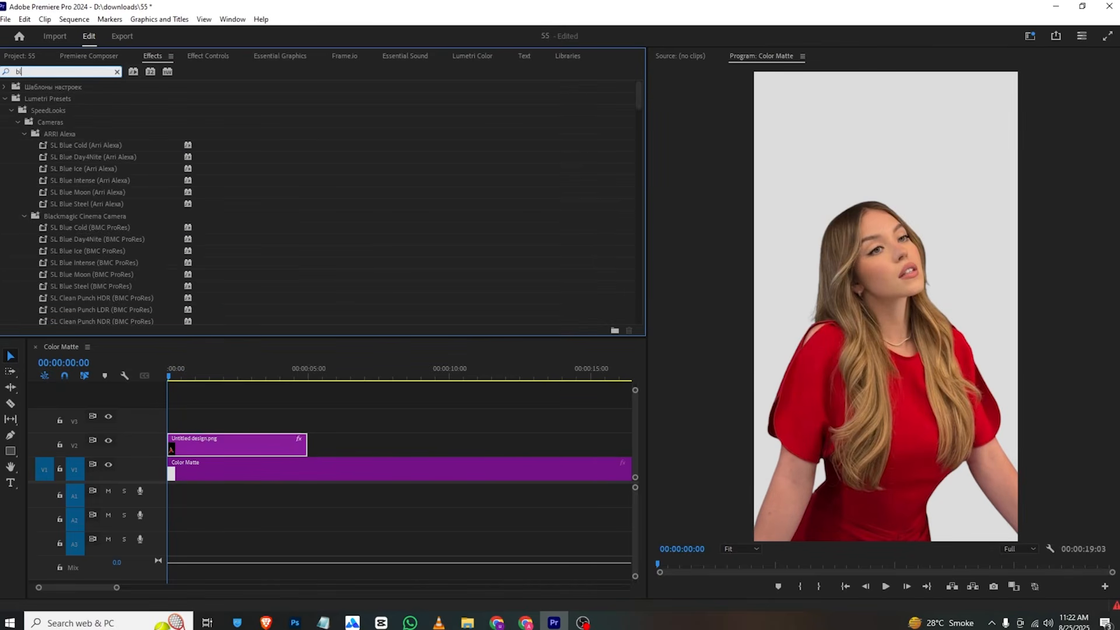
scroll(51, 269, "down", 5)
left_click_drag(51, 268, 175, 446)
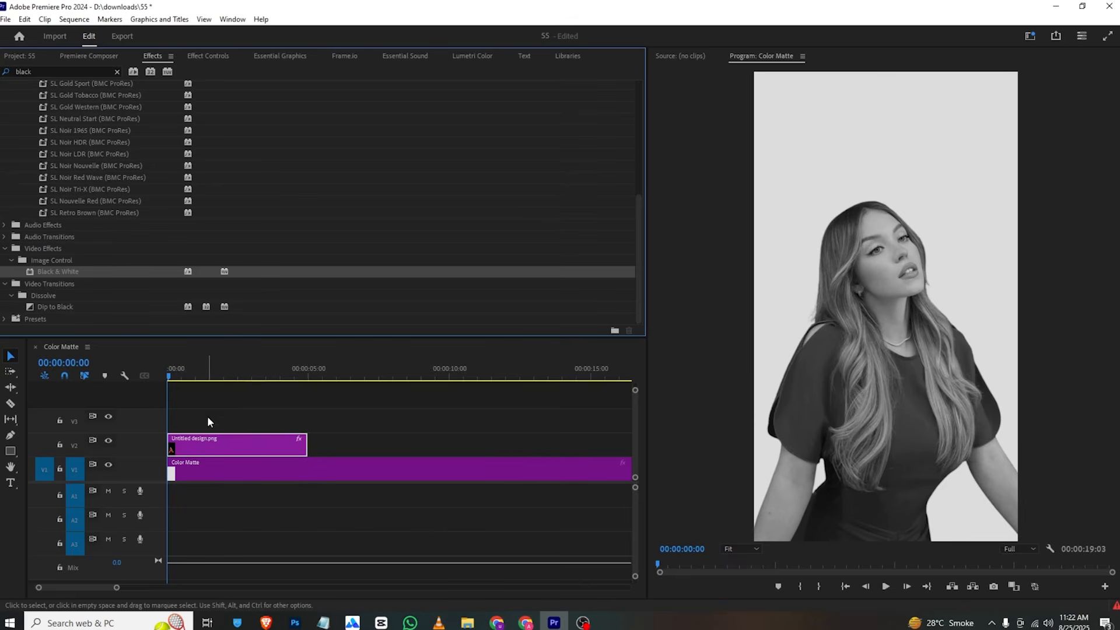
Step: Check the title in the VLC reference video, then add a "watch how" text above the woman's head in Premiere Pro
left_click(439, 622)
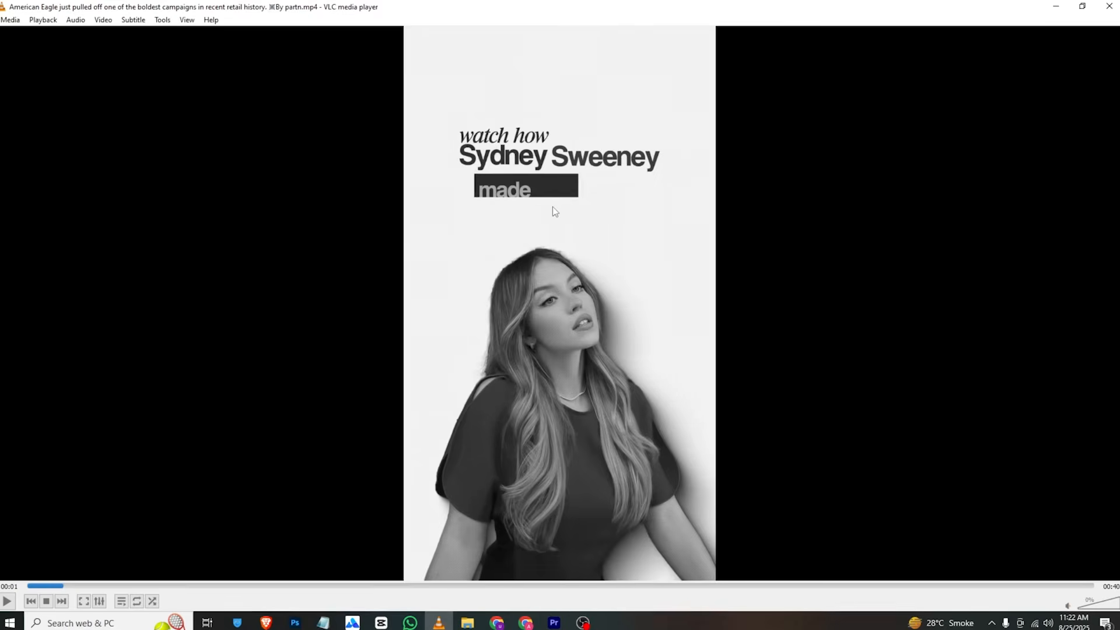
key("alt+Tab")
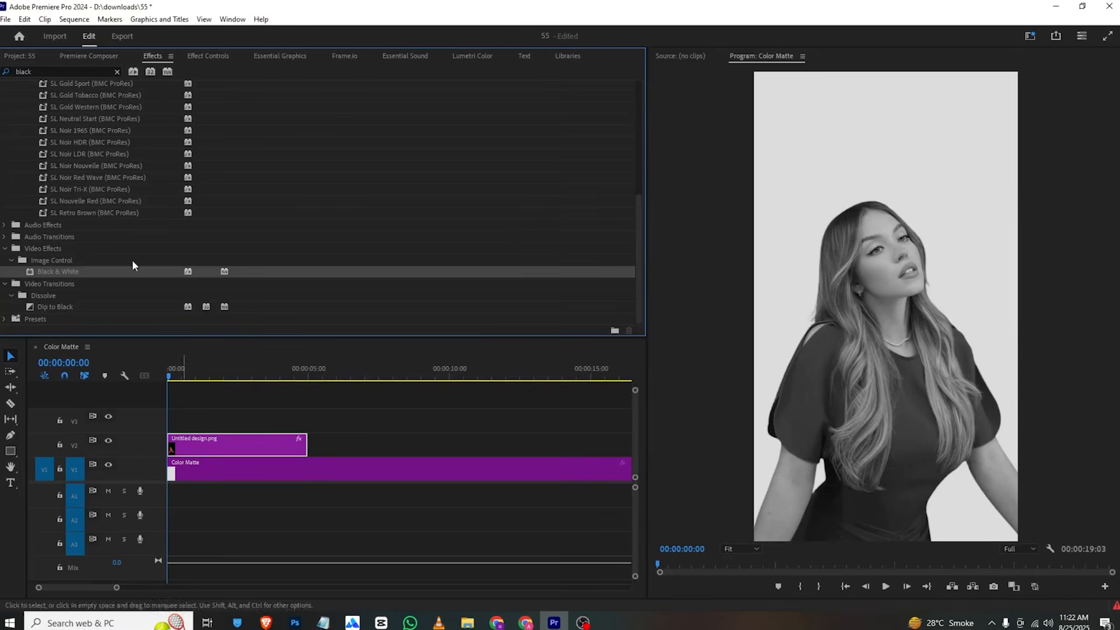
left_click(11, 483)
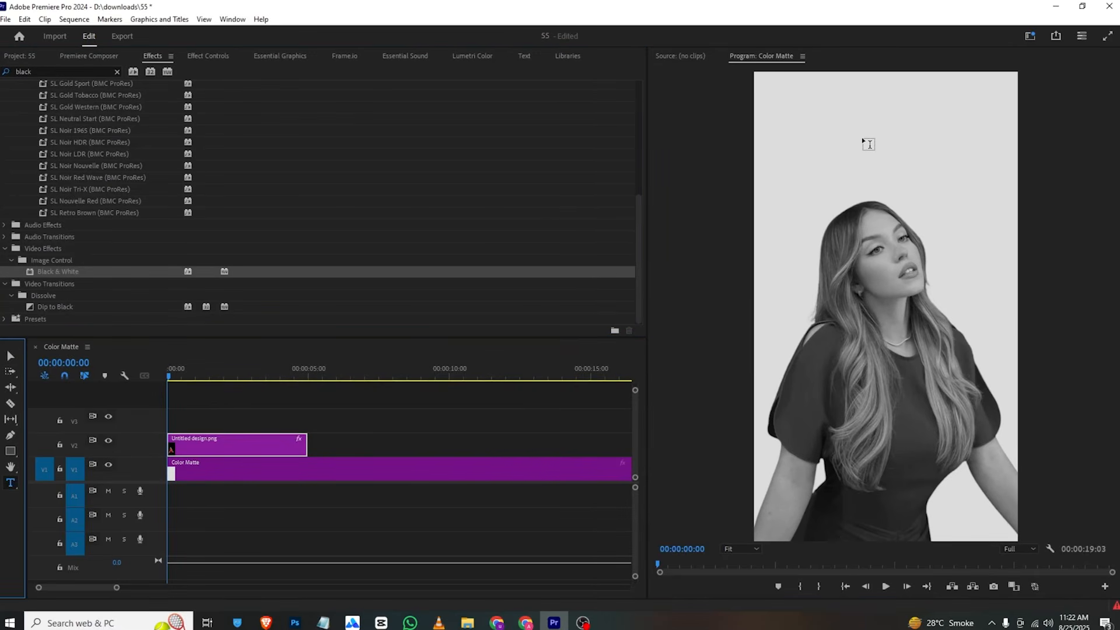
left_click(796, 124)
key("alt+Tab")
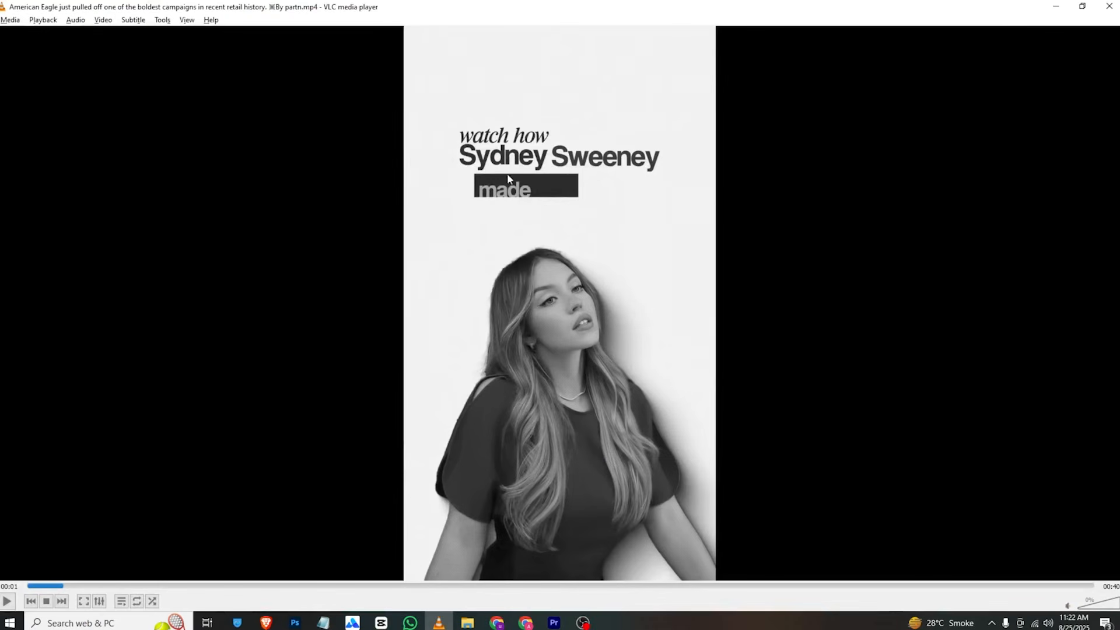
key("alt+Tab")
type("watch how")
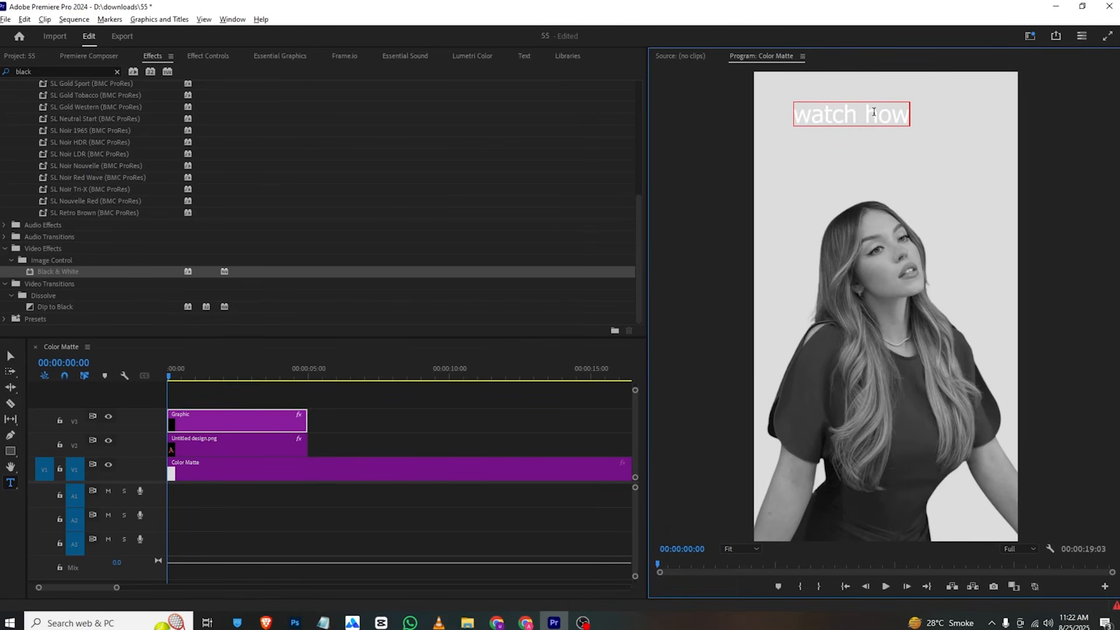
Step: Select the whole "watch how" text, compare it with the reference video, and change its fill colour to black
triple_click(859, 107)
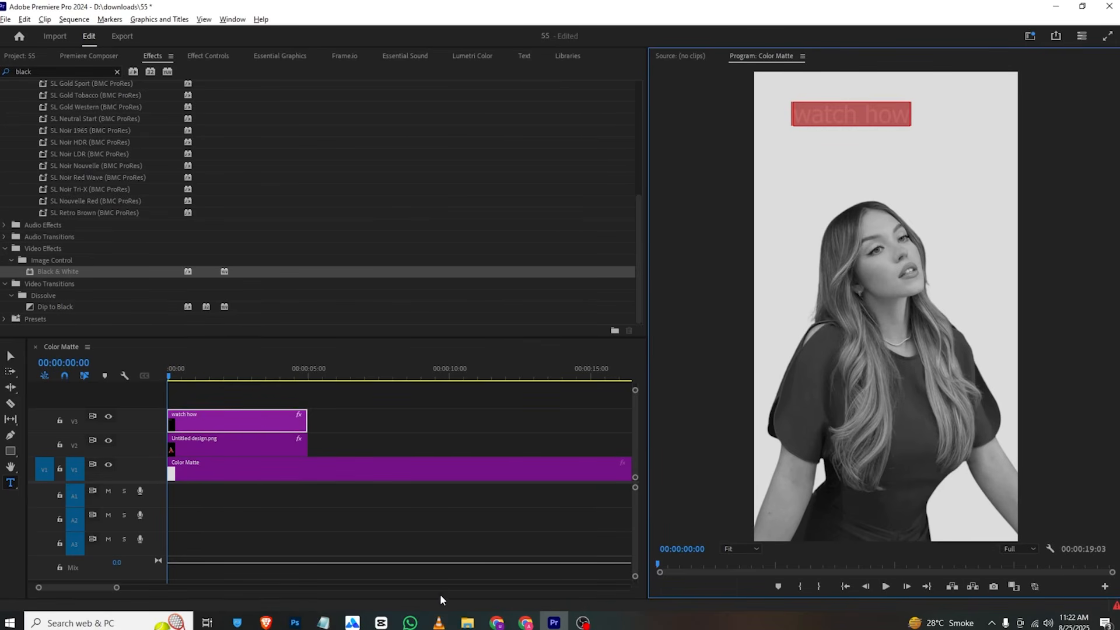
left_click(439, 623)
key("alt+Tab")
left_click(294, 57)
scroll(118, 180, "down", 6)
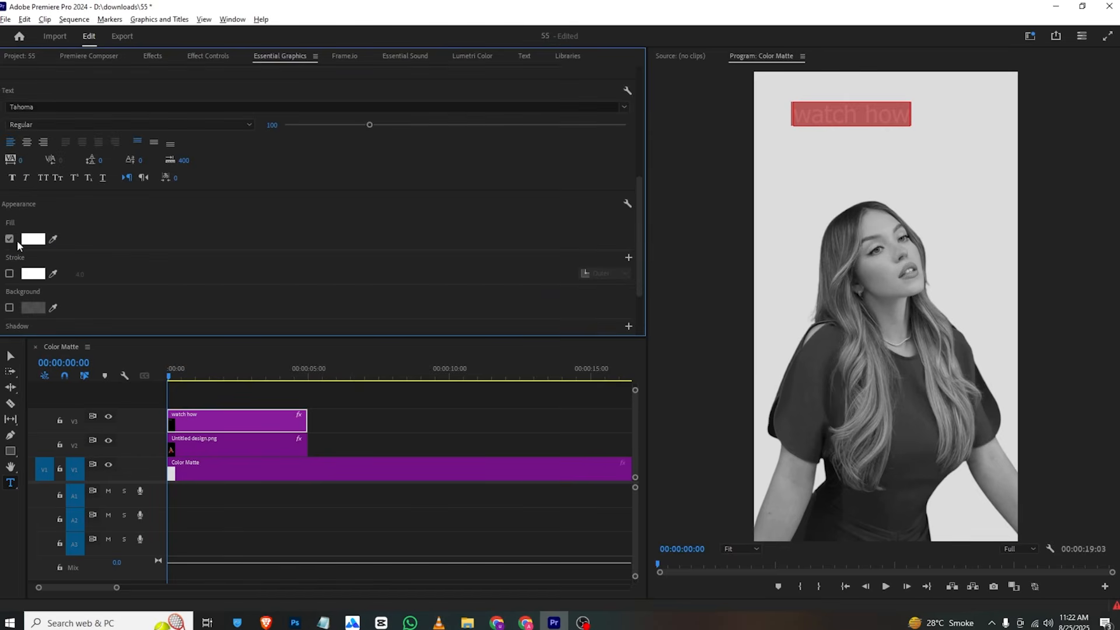
left_click(27, 245)
left_click_drag(435, 305, 411, 262)
left_click(679, 223)
Step: Set the font of the "watch how" text to Ardhelia, checking the lettering in the reference video
scroll(296, 219, "up", 3)
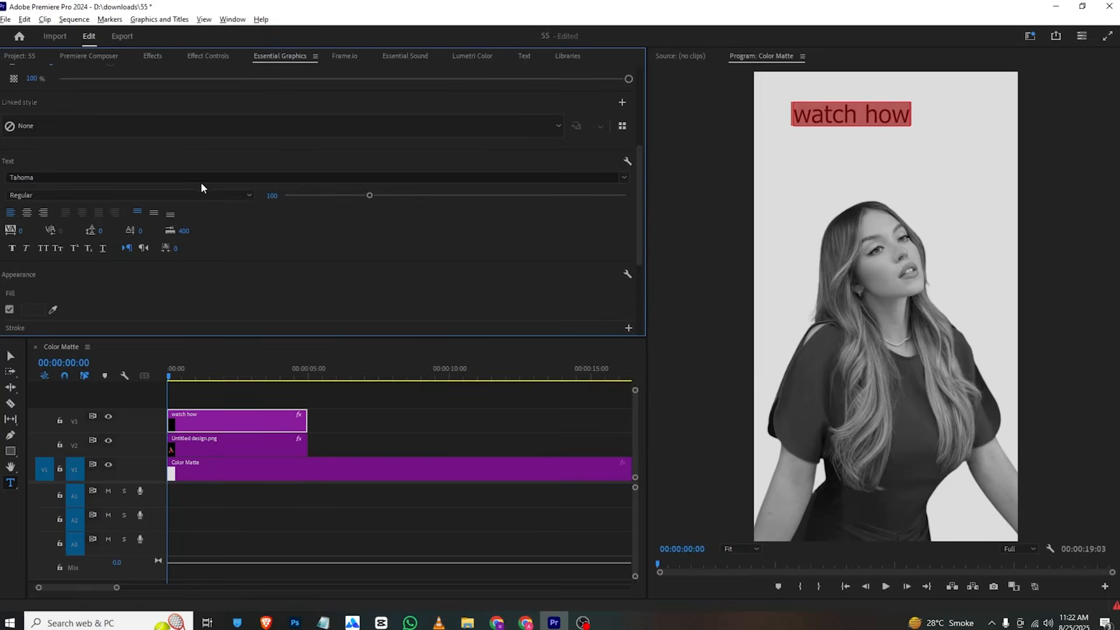
left_click(202, 178)
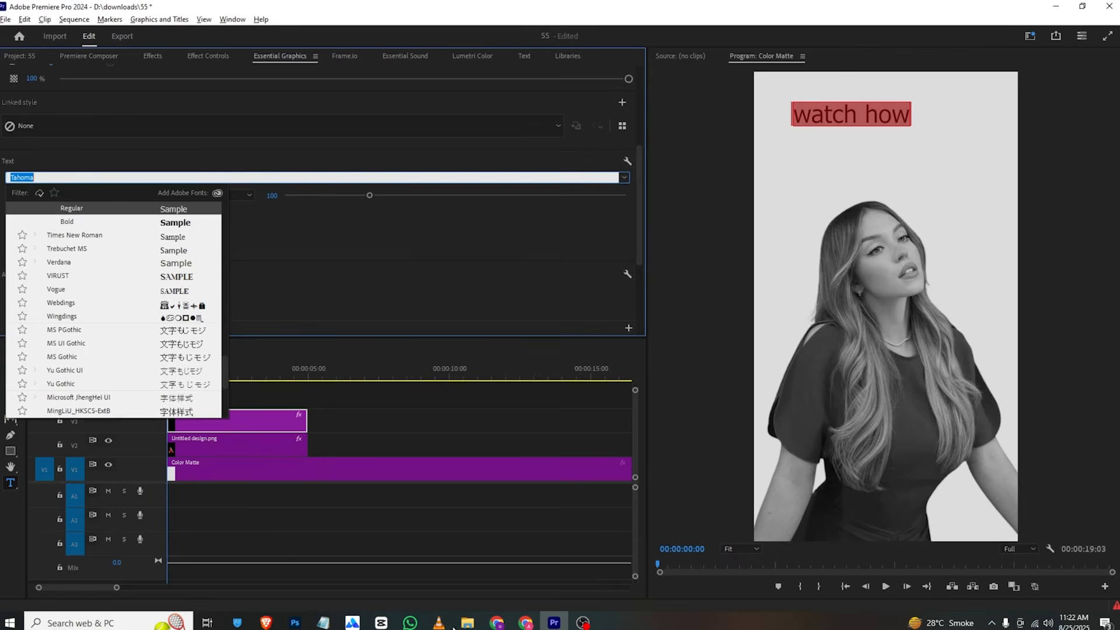
key("alt+Tab")
key("alt+Tab")
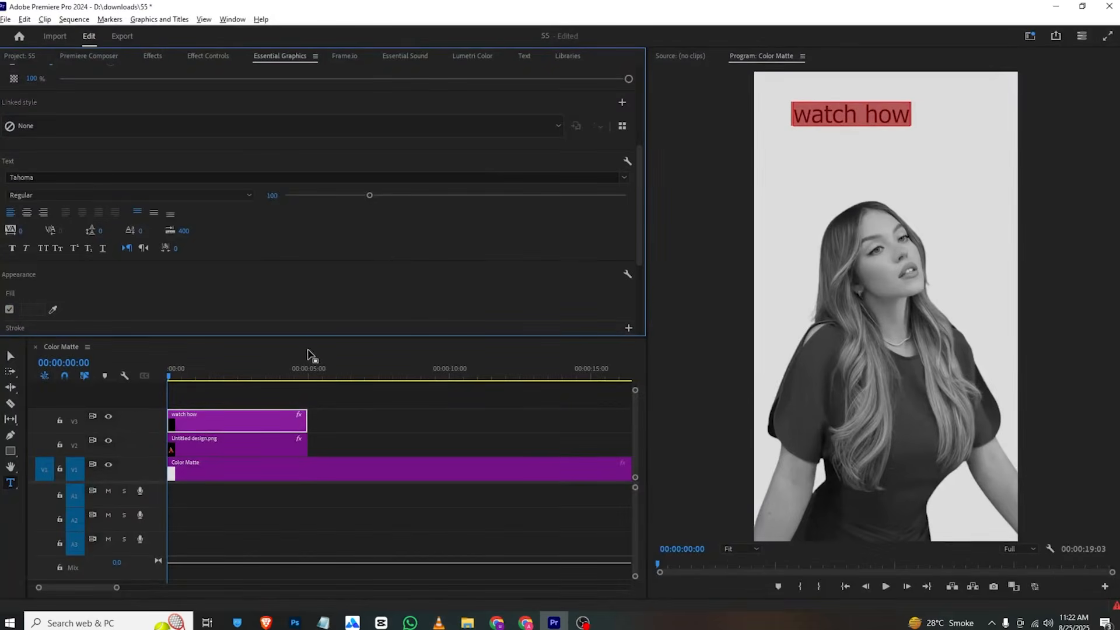
left_click(93, 178)
left_click_drag(222, 360, 234, 248)
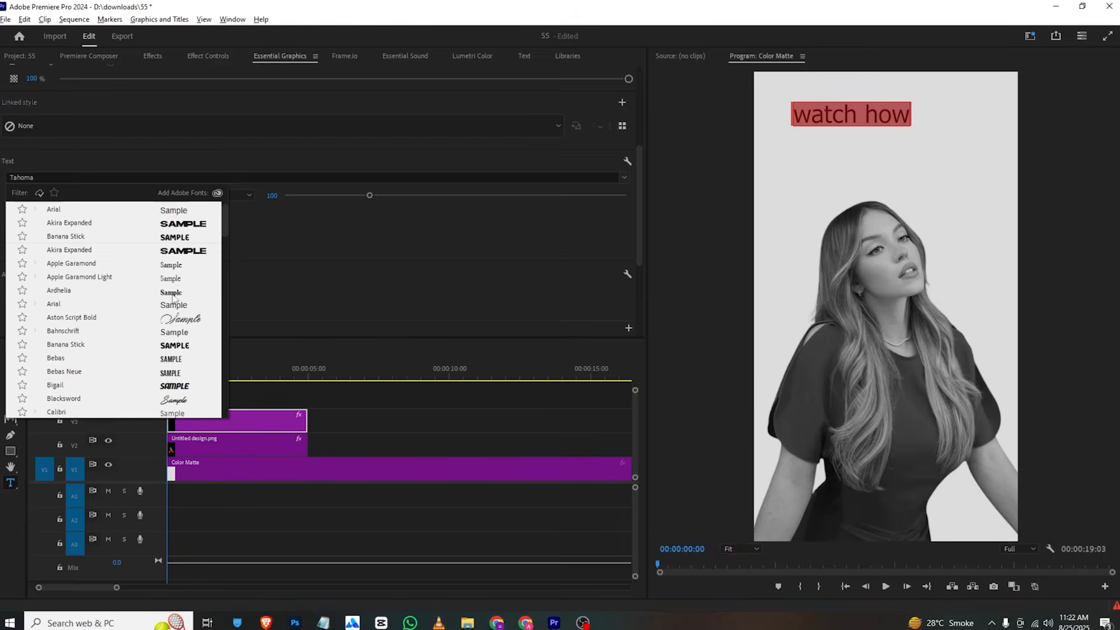
left_click(174, 294)
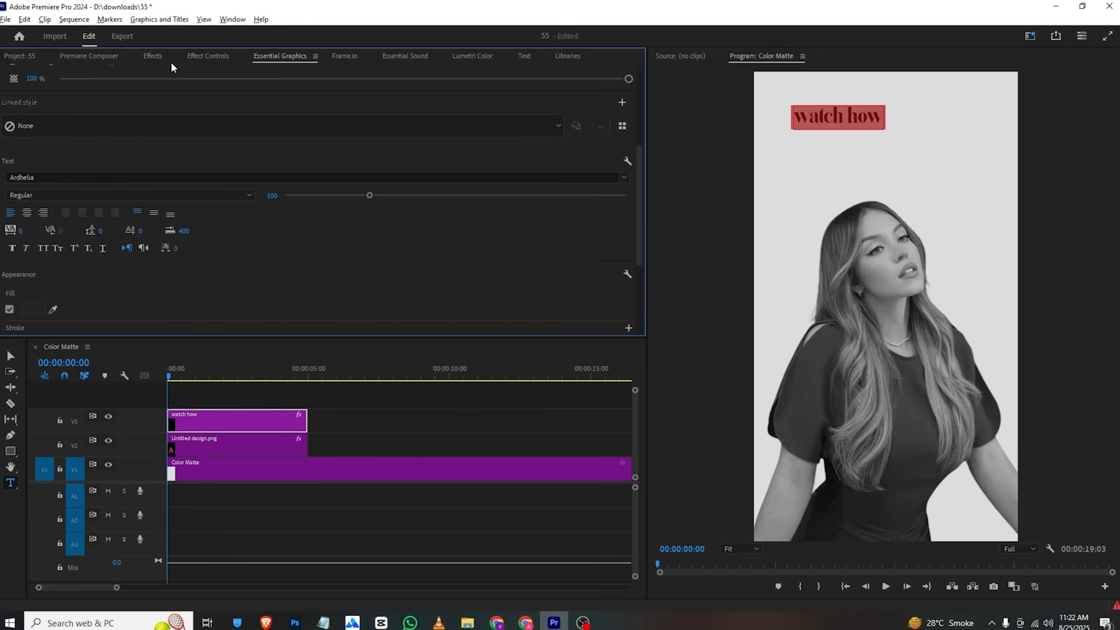
Step: Enlarge the "watch how" graphic to a scale of 124 and lower it vertically in the frame
left_click(208, 56)
left_click(192, 124)
type("120")
key("Return")
left_click_drag(189, 127, 222, 117)
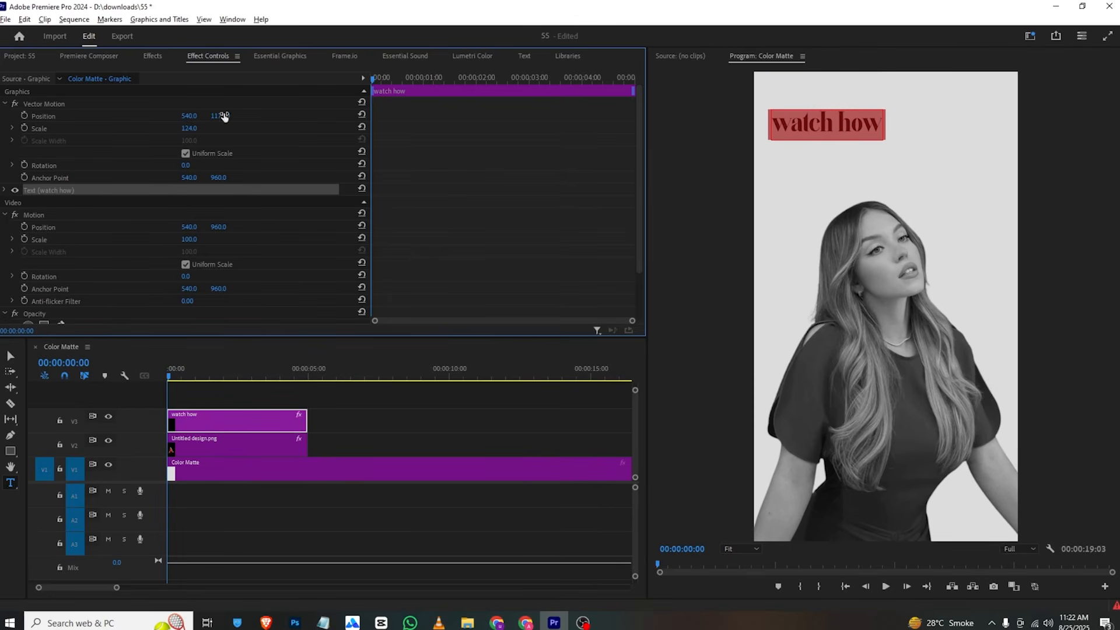
Step: Scrub the start of the sequence and examine the full title layout in the VLC reference video
left_click(173, 404)
left_click_drag(175, 377, 191, 374)
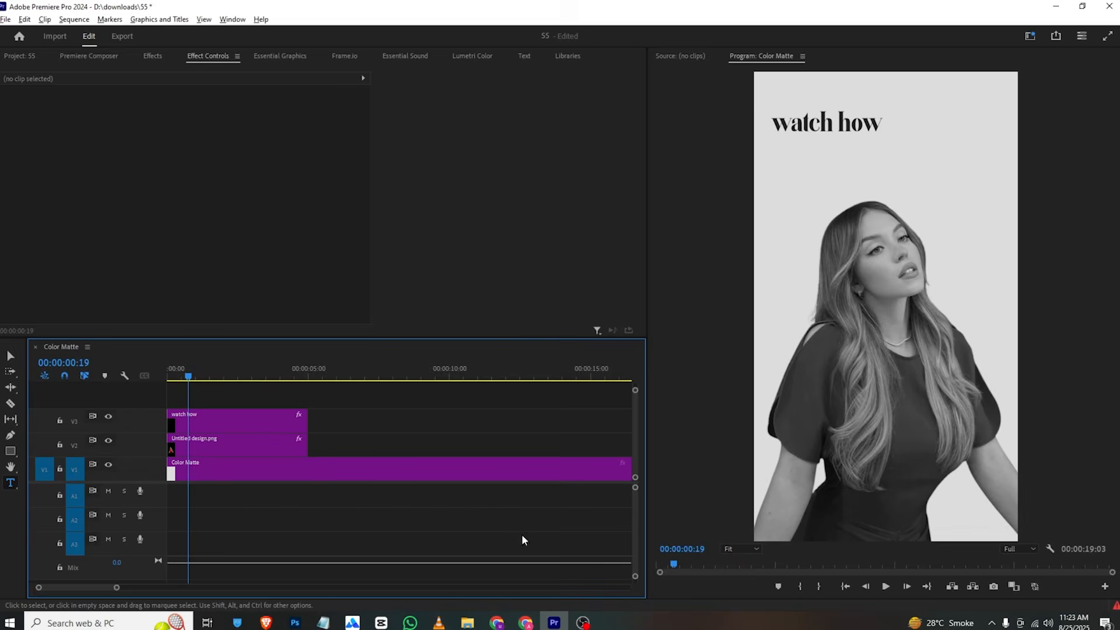
left_click(439, 622)
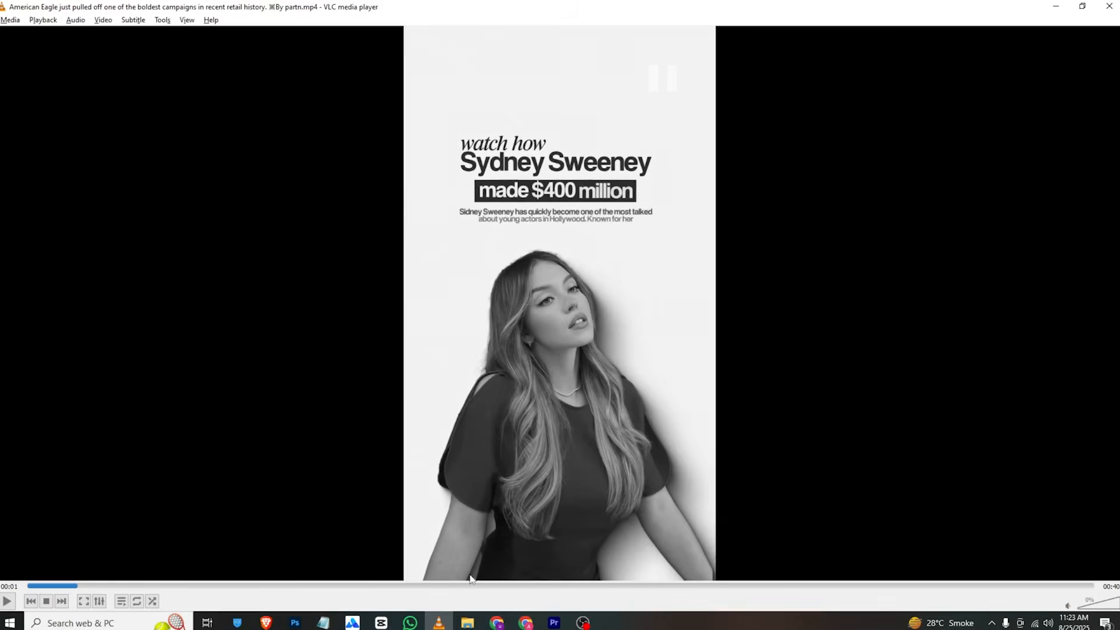
Step: Return to Premiere Pro, duplicate the "watch how" title onto track V4, and set the copy's position to 803, 1347
left_click(554, 622)
left_click_drag(183, 421, 183, 396)
left_click(208, 55)
left_click_drag(227, 116, 328, 116)
left_click_drag(191, 116, 345, 116)
Step: Replace the text of the duplicated title with "made $400 million"
double_click(871, 169)
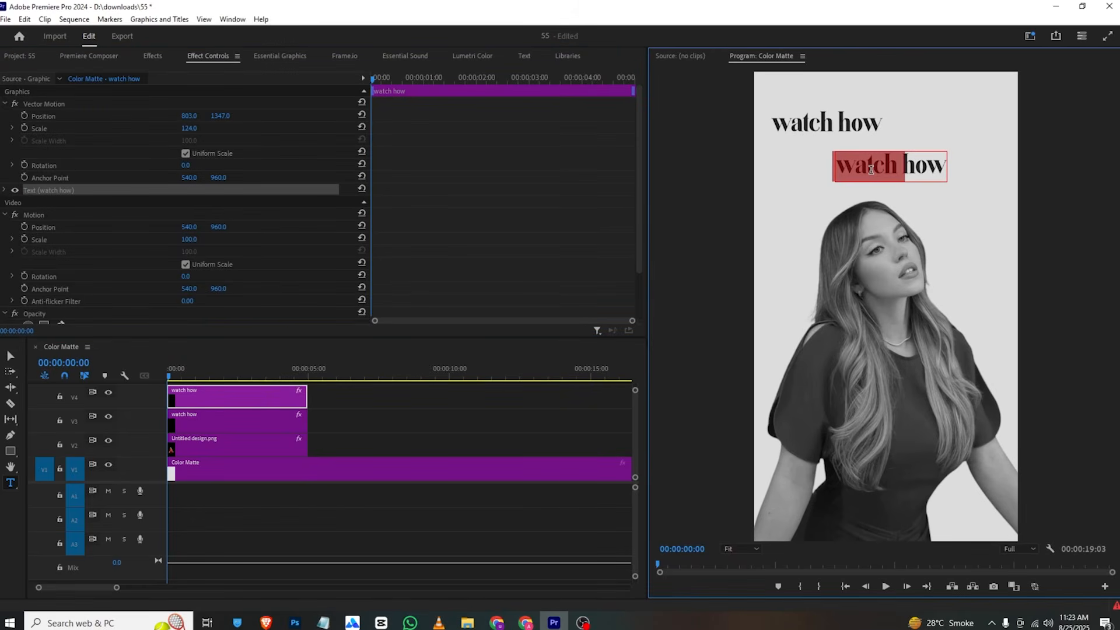
triple_click(871, 169)
type("mad")
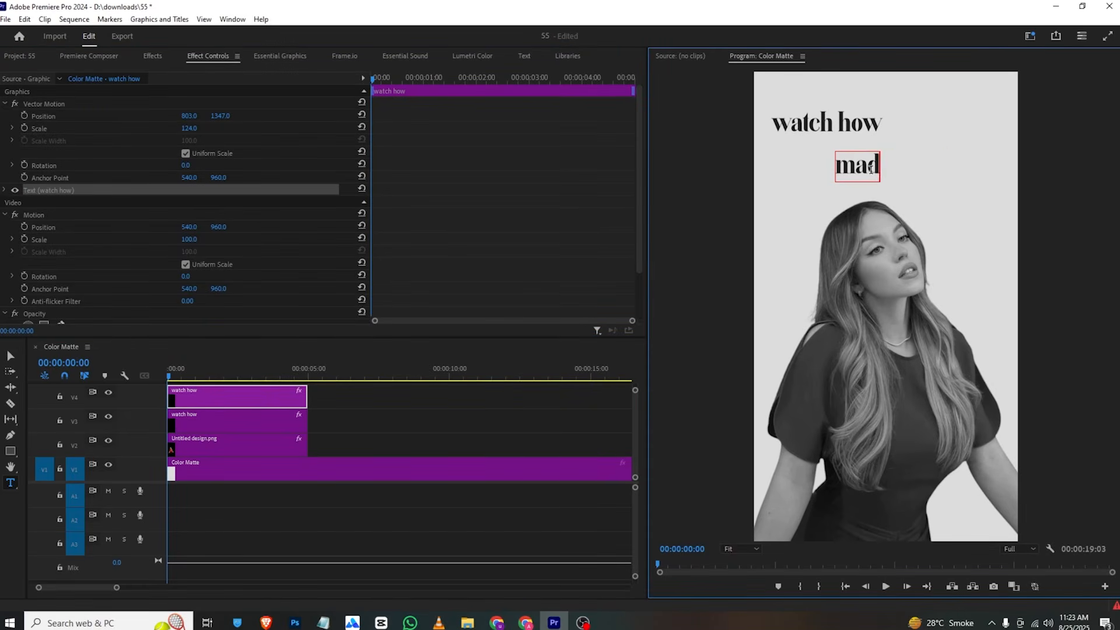
type("e $400 millo")
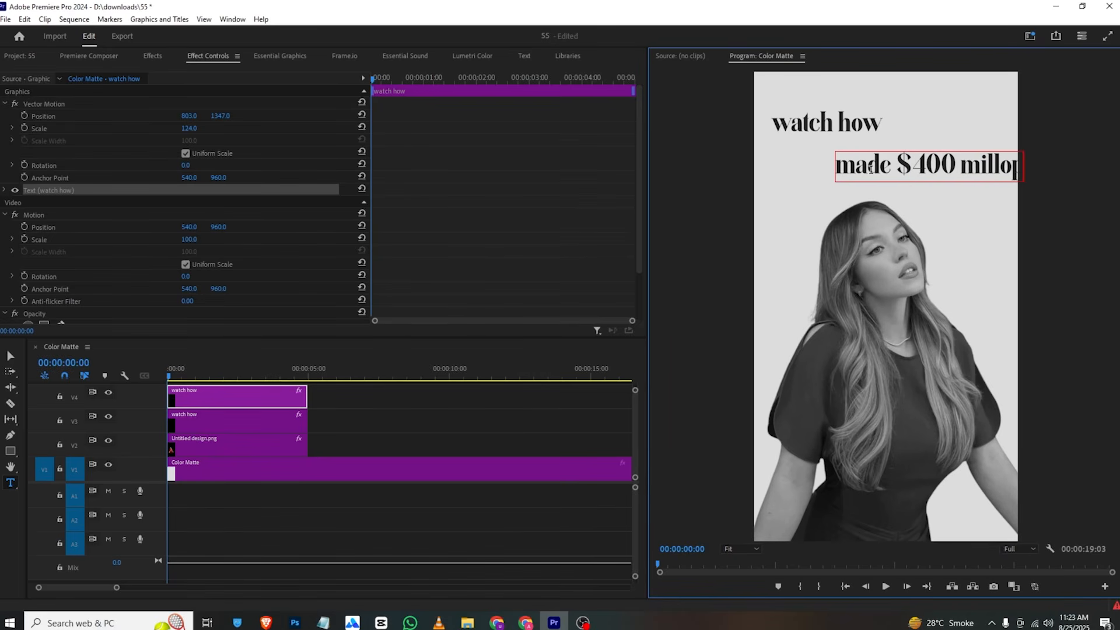
key("BackSpace")
type("io")
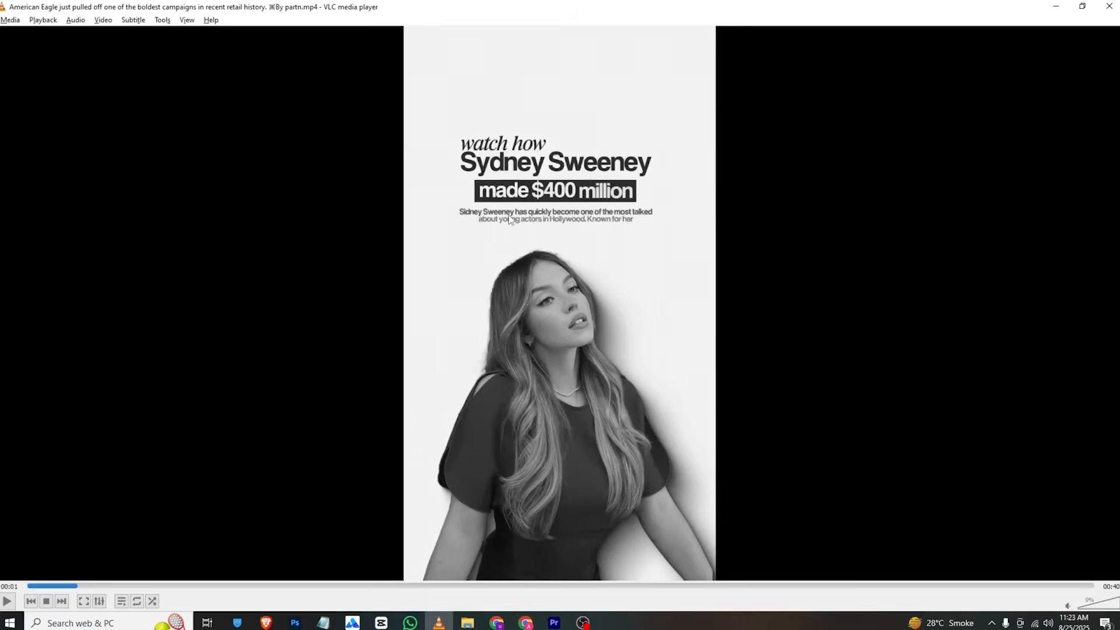
Step: Set the font of the entire "made $400 million" text to Inter ExtraBold
key("alt+Tab")
left_click(286, 56)
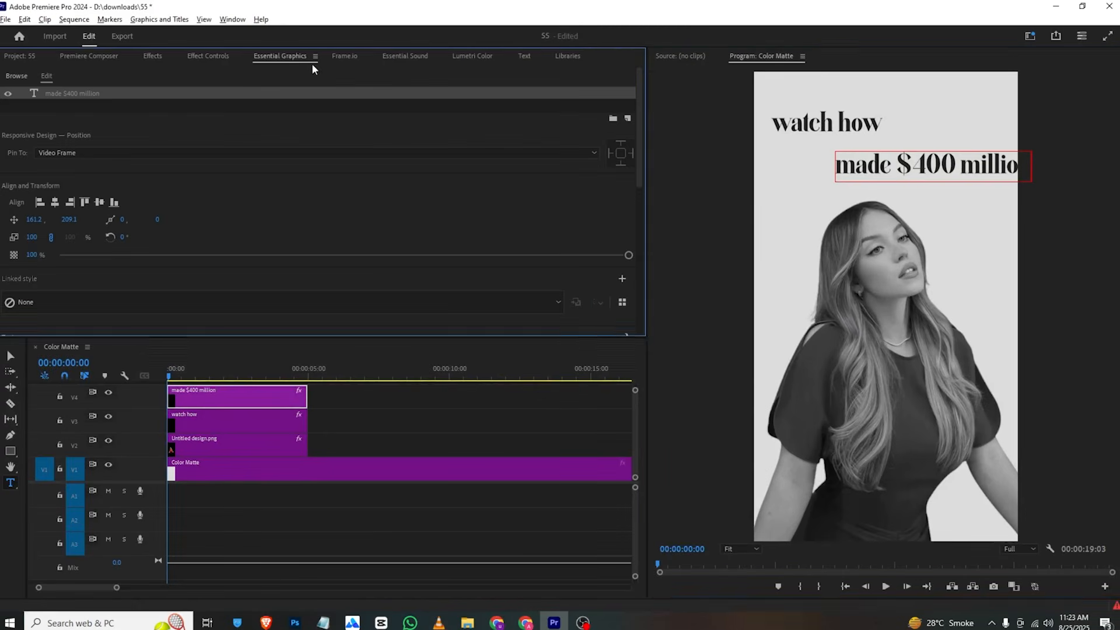
key("ctrl+a")
scroll(348, 192, "down", 3)
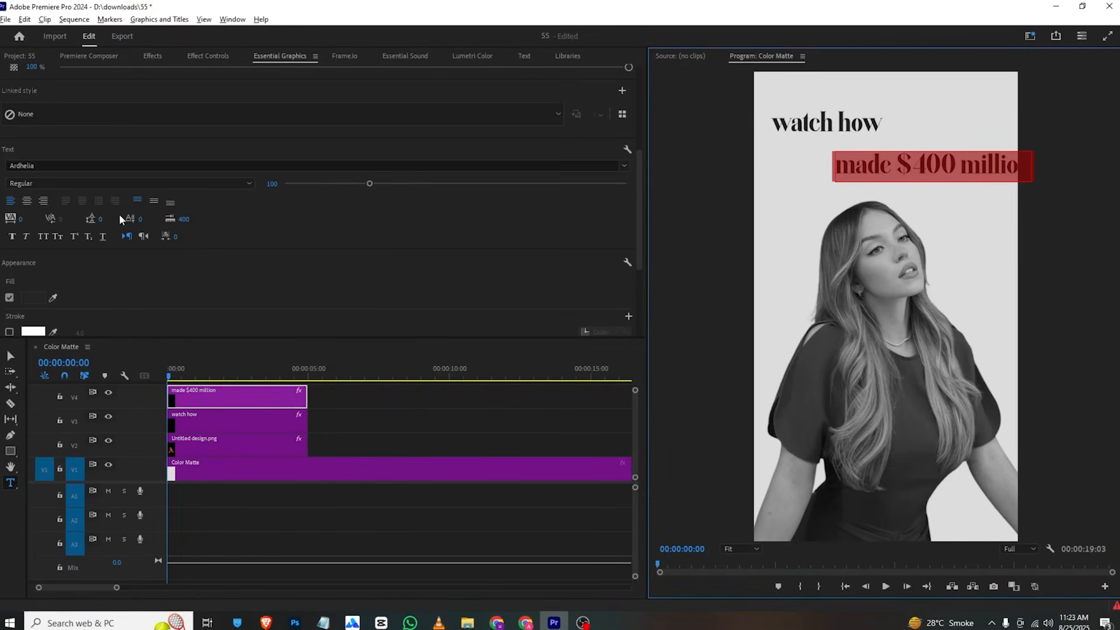
left_click(108, 164)
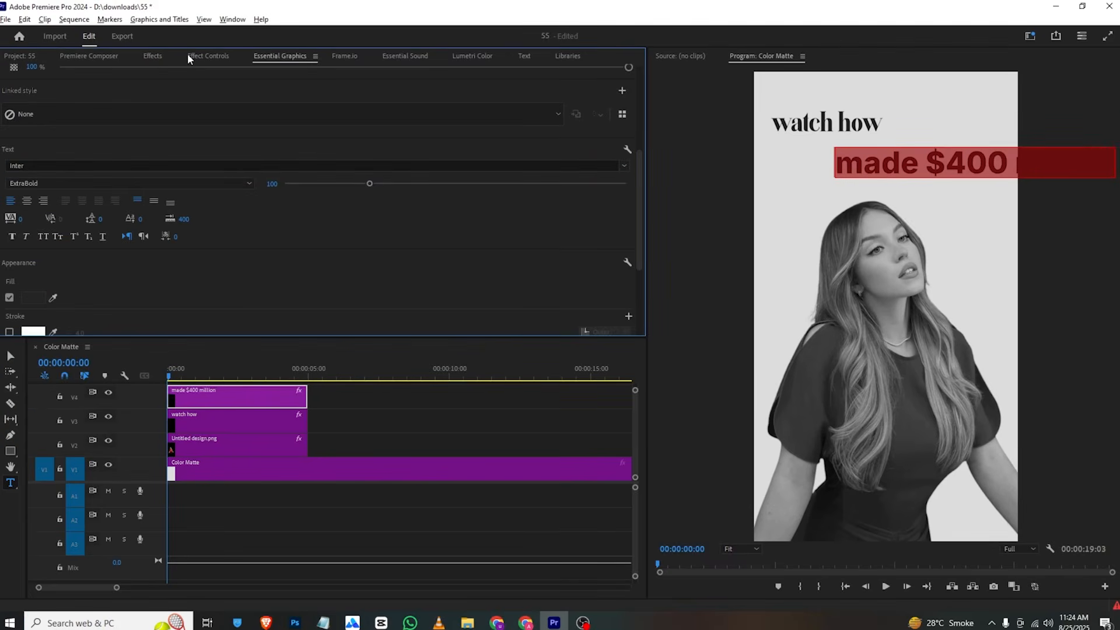
Step: Reduce the "made $400 million" graphic to a scale of 101 and set its position to 503, 1186
left_click(199, 56)
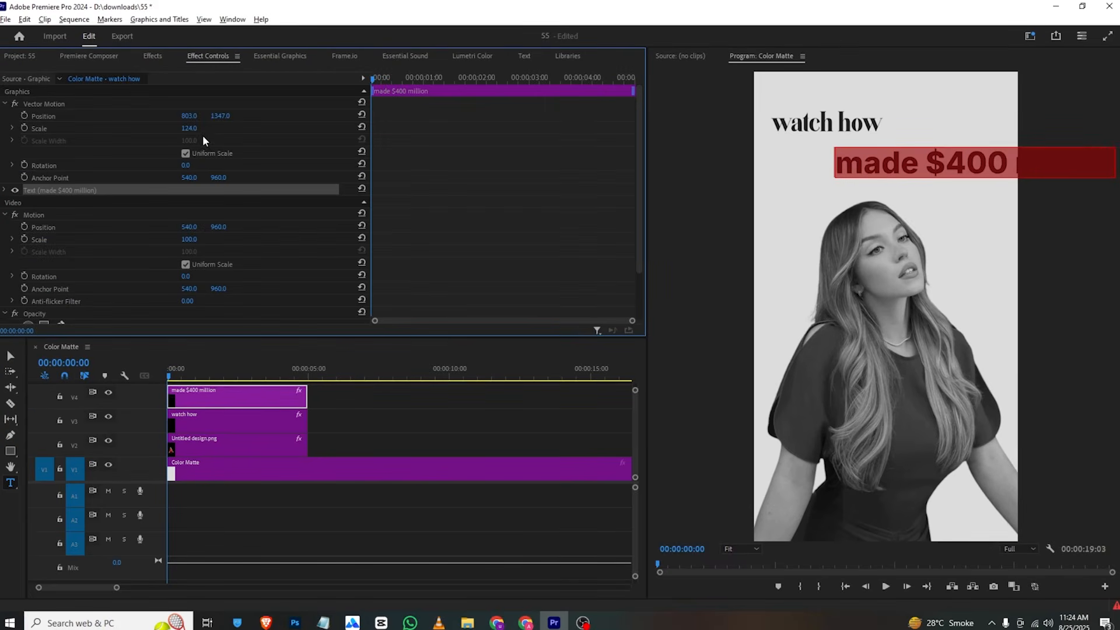
left_click_drag(195, 133, 15, 119)
left_click(185, 120)
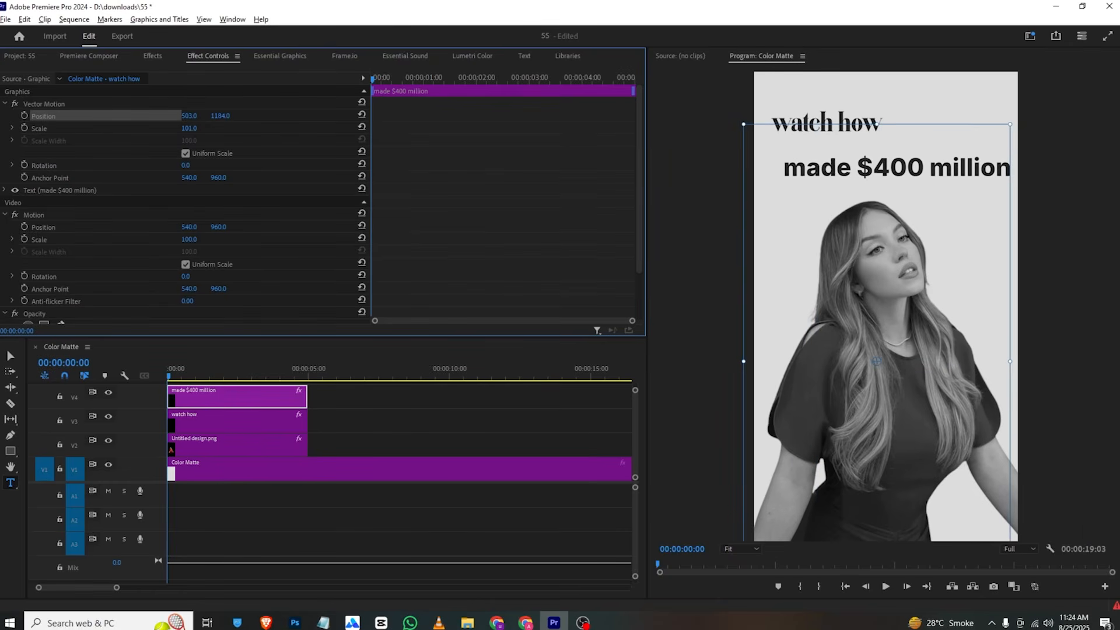
Step: Review the reference video, then turn on Vector Motion position and opacity keyframing for the "made $400 million" title at 00:00:00:00
left_click(438, 622)
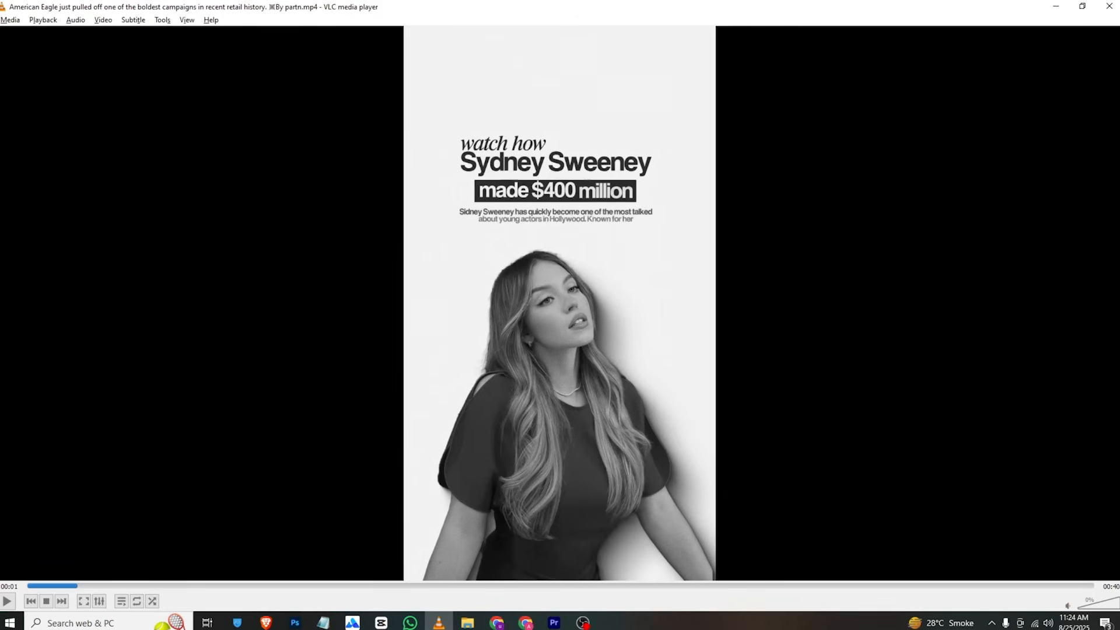
left_click(555, 622)
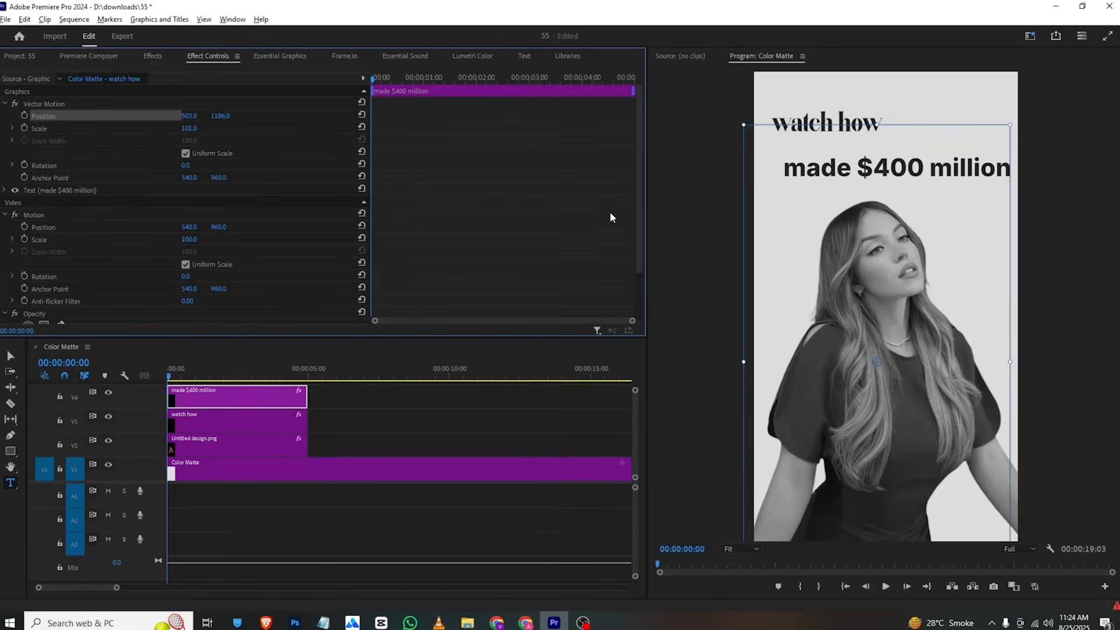
left_click(24, 115)
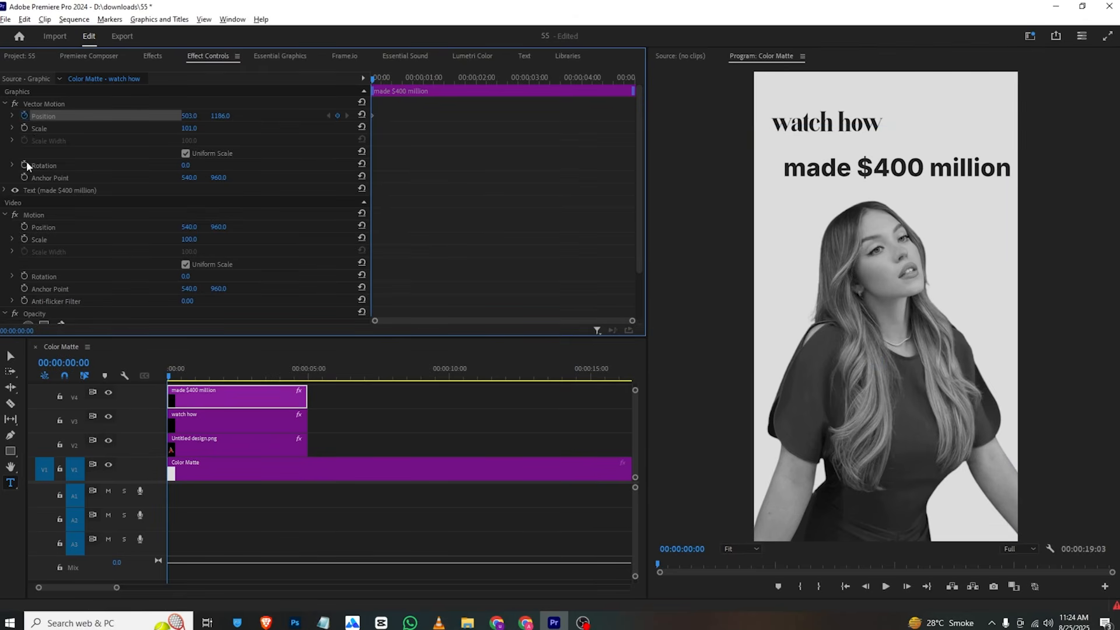
scroll(43, 268, "down", 2)
left_click(26, 280)
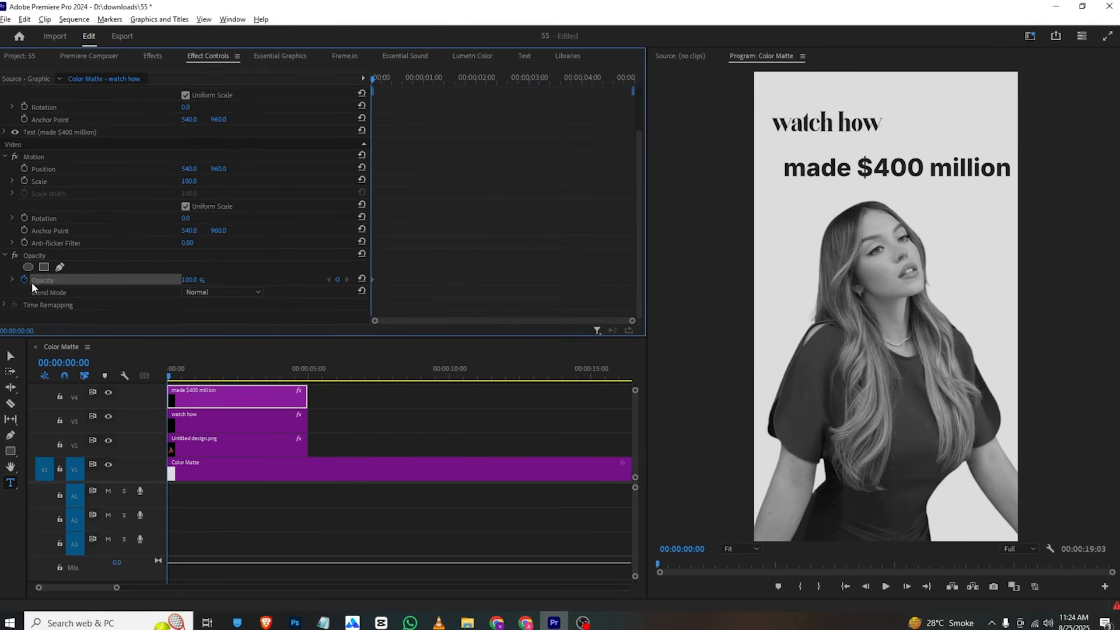
scroll(440, 181, "up", 2)
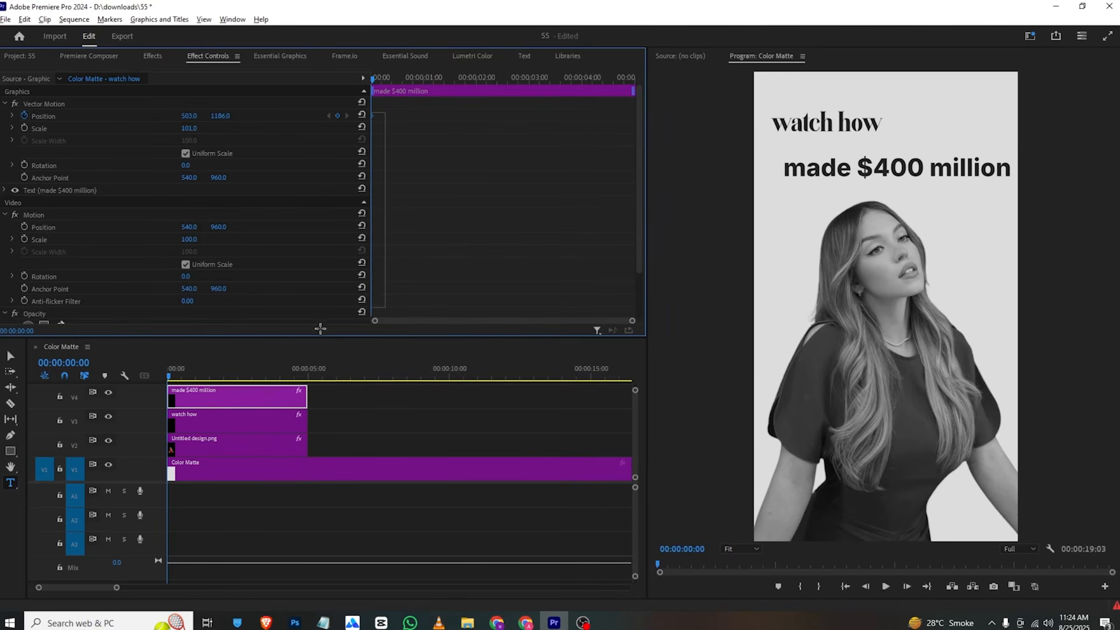
Step: Move the "made $400 million" title's position and opacity keyframes to about 1.5 seconds, and set its vertical position at the start to 1234
scroll(321, 327, "down", 2)
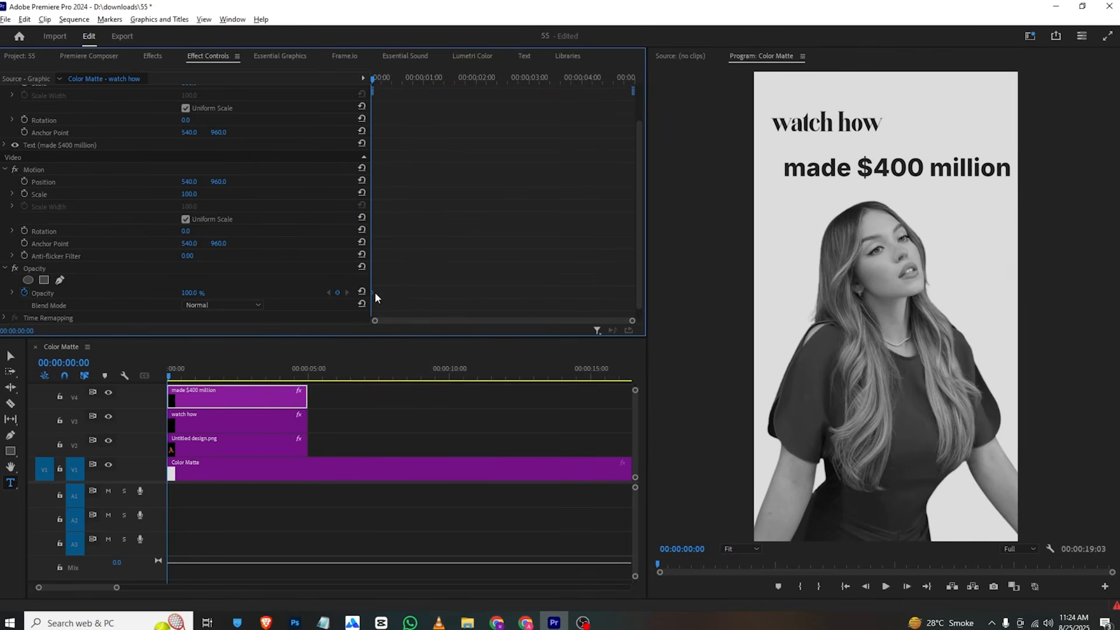
scroll(455, 262, "up", 2)
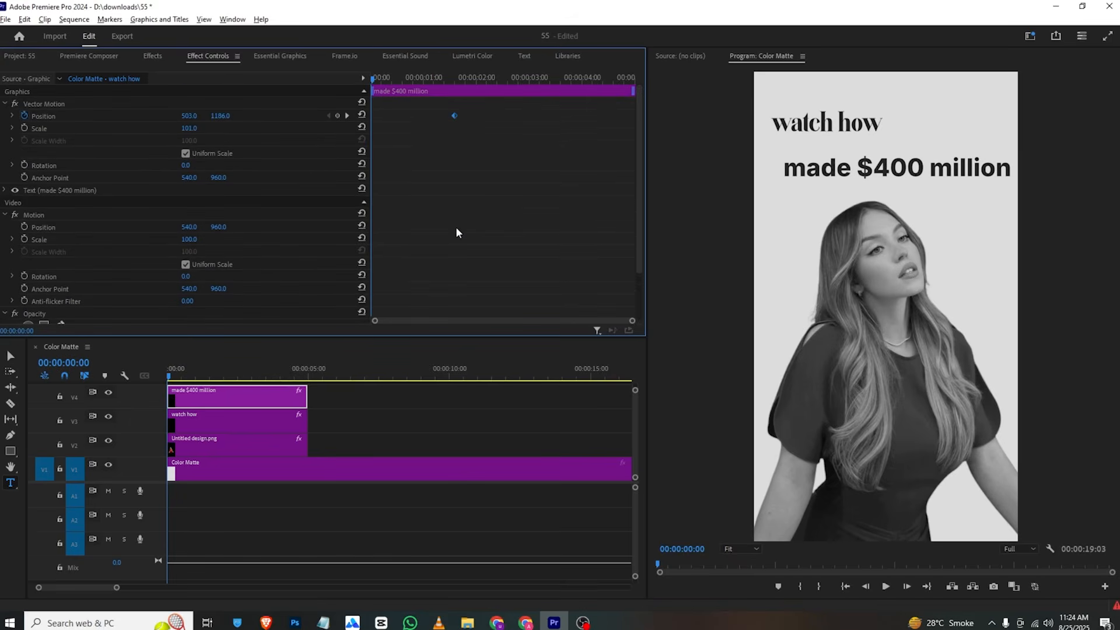
left_click_drag(220, 116, 250, 115)
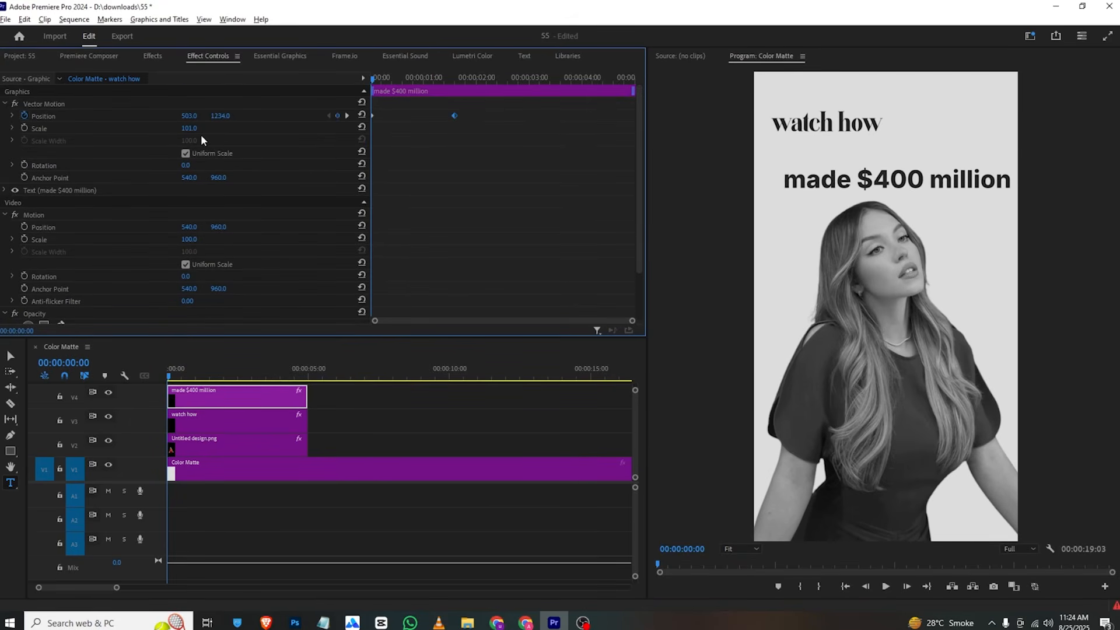
Step: Set the "made $400 million" title's opacity at the start to 0% and preview the fade-in
scroll(39, 252, "down", 3)
left_click_drag(189, 280, 131, 280)
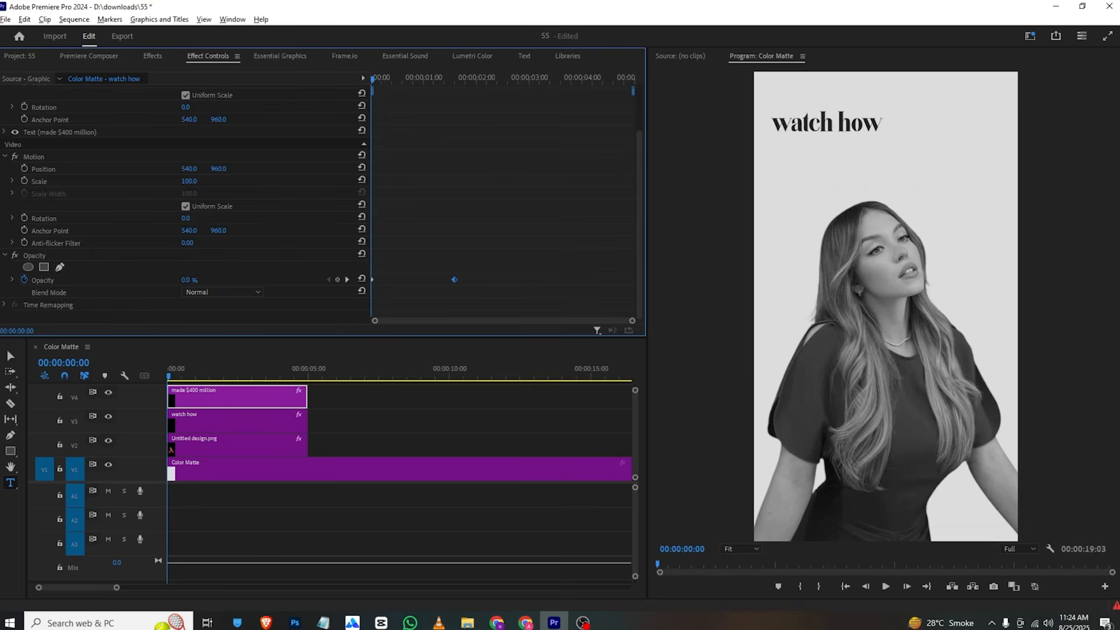
key("space")
key("space")
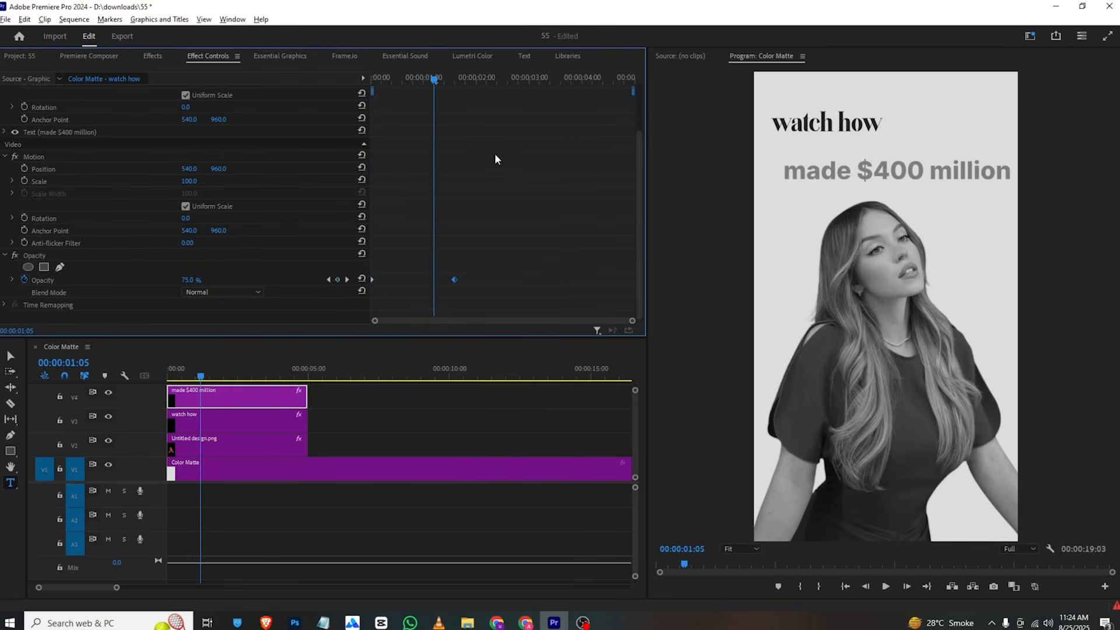
Step: Duplicate the "made $400 million" title twice onto the two tracks above it
scroll(494, 158, "up", 3)
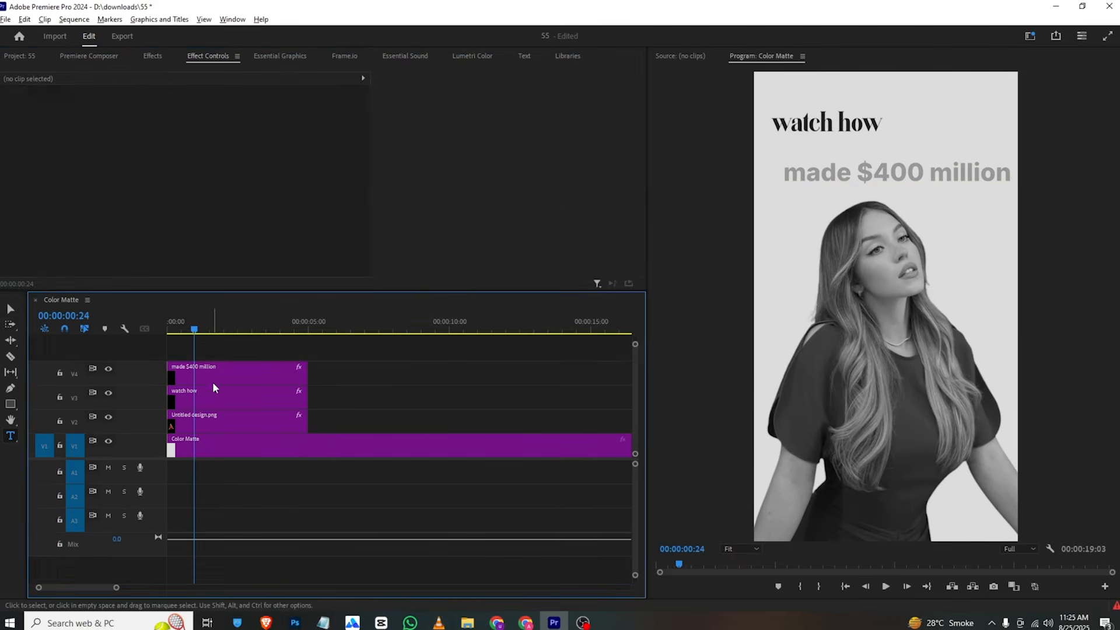
left_click_drag(212, 382, 219, 328)
left_click_drag(635, 345, 646, 324)
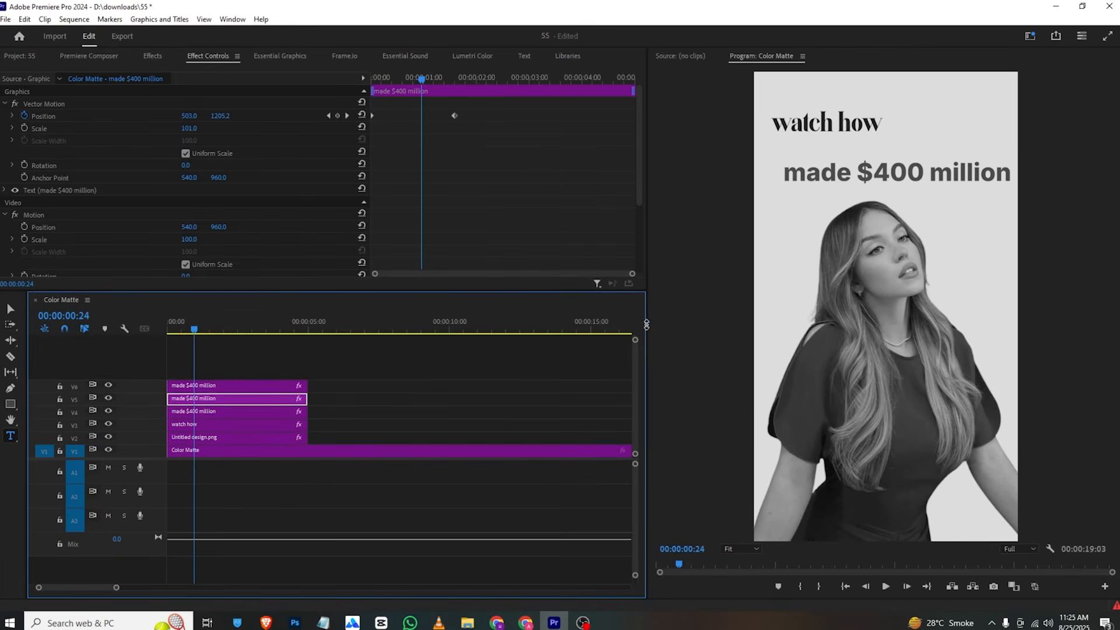
Step: Remove "$400 million" from the topmost title copy so it contains only "made"
left_click(205, 389)
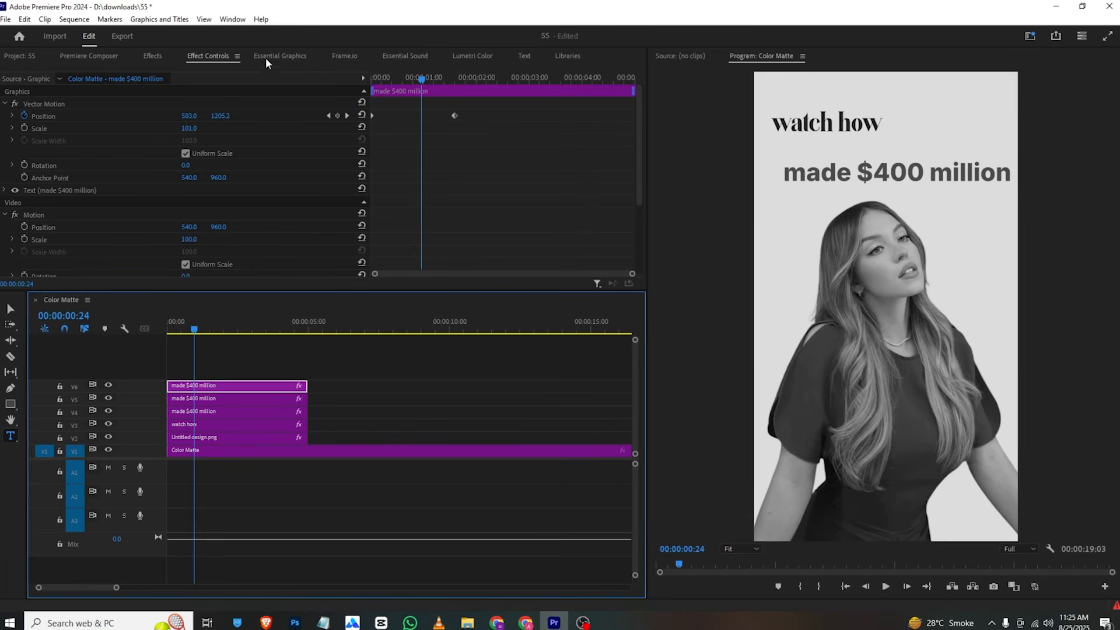
left_click(199, 414)
left_click(846, 180)
left_click_drag(856, 173, 1013, 172)
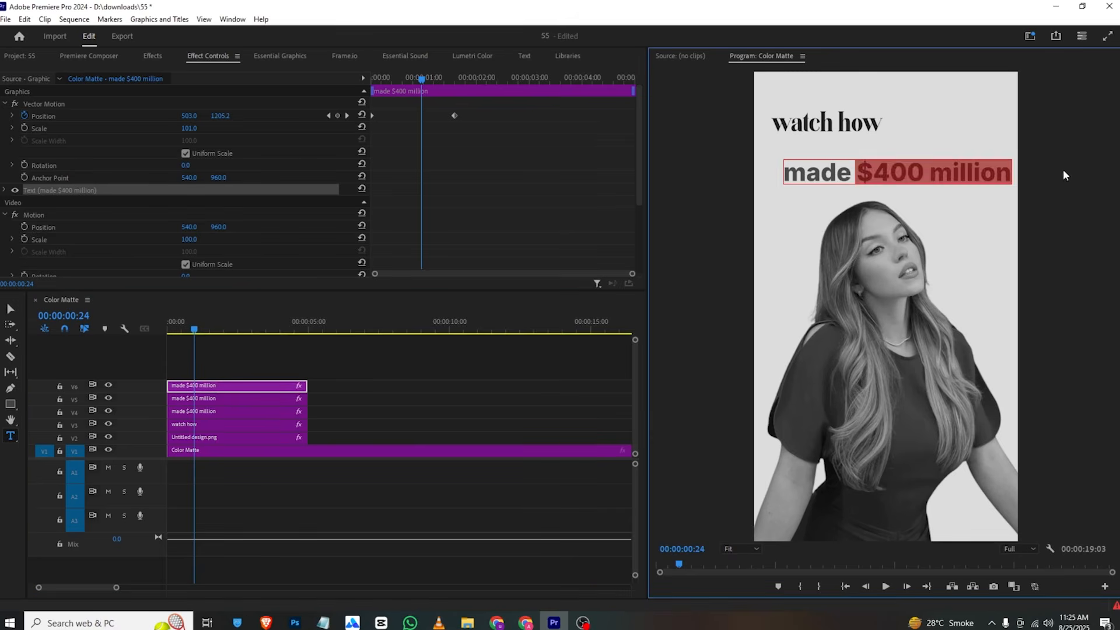
key("BackSpace")
Step: Trim the text of the two remaining copies to "million" on V5 and "$400" on V4
left_click(202, 414)
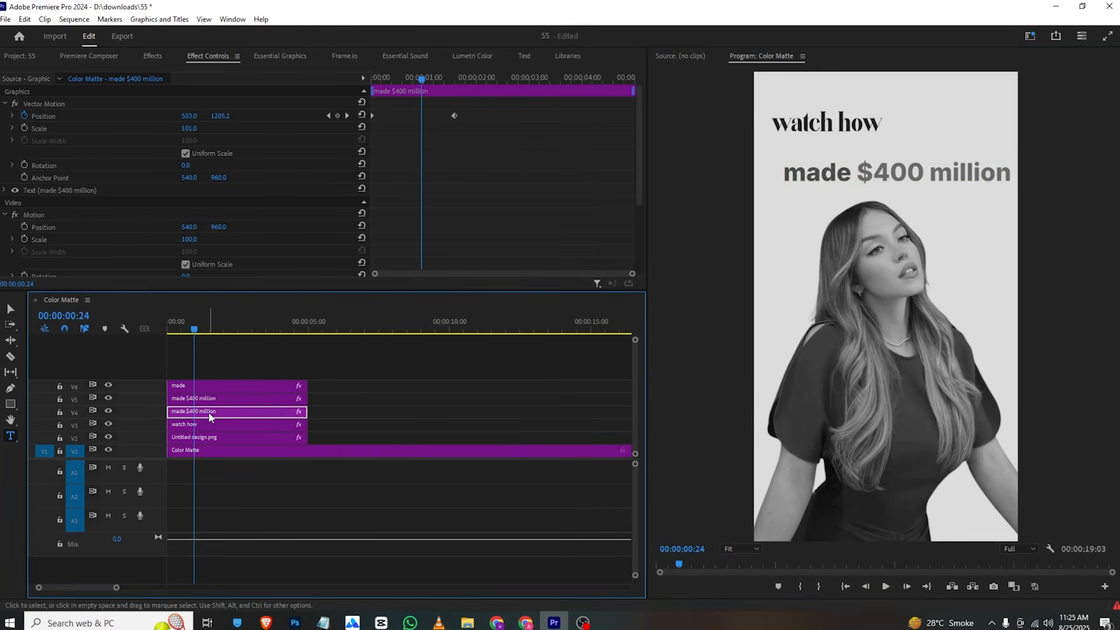
left_click_drag(857, 172, 782, 178)
key("BackSpace")
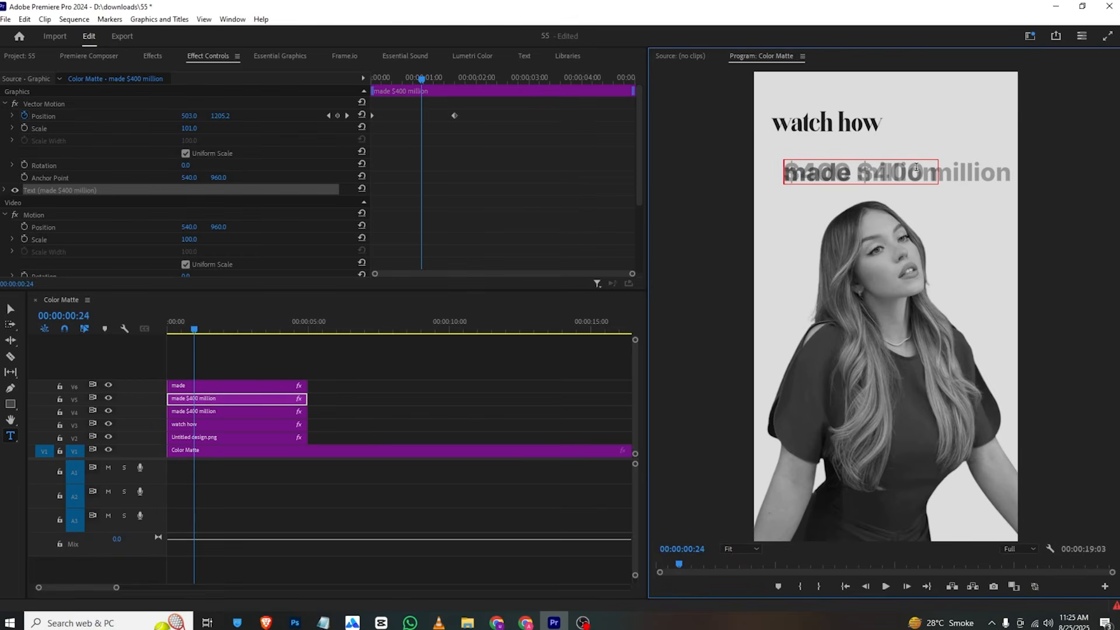
left_click_drag(923, 171, 988, 183)
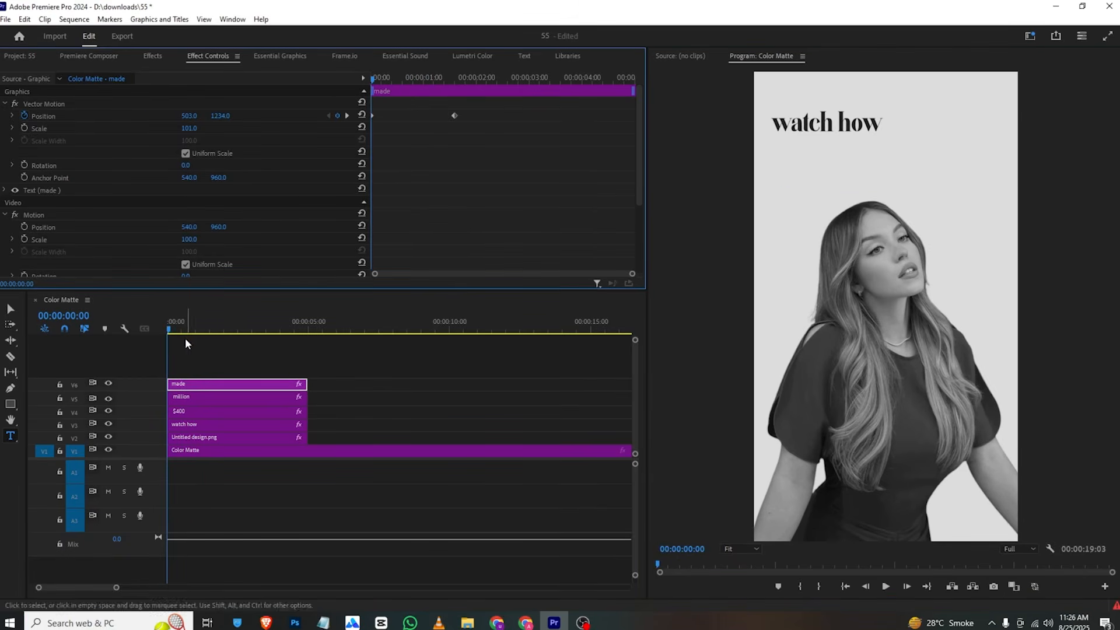
Step: Check the overlapping words at 00:00:02:01 and nest the "made" title in a sequence named 3
left_click(178, 328)
left_click_drag(179, 330, 225, 329)
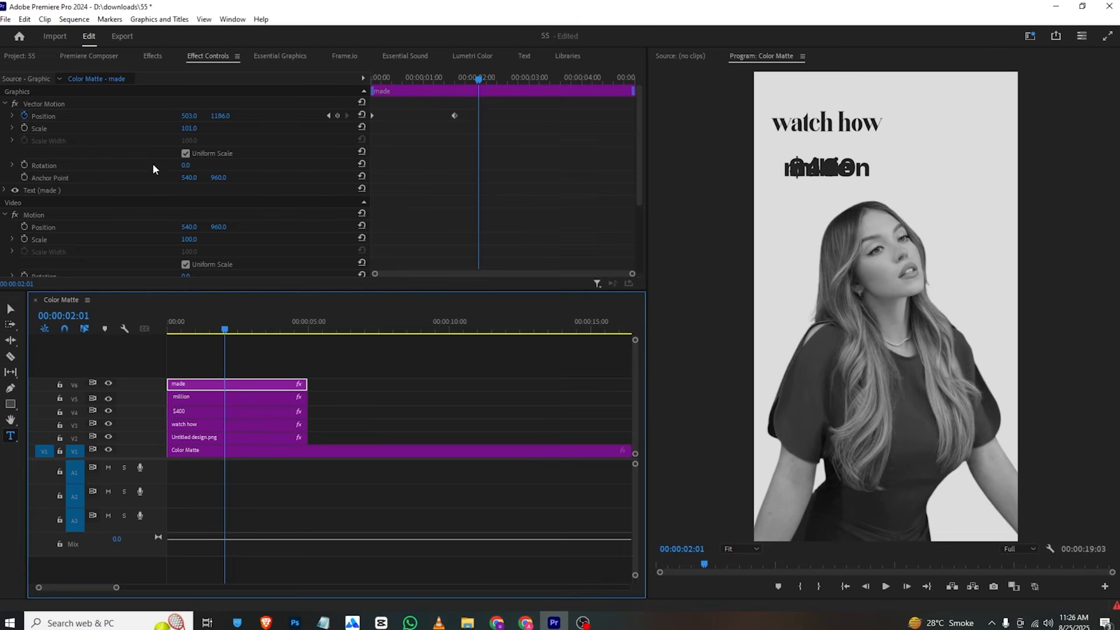
left_click(317, 377)
right_click(290, 383)
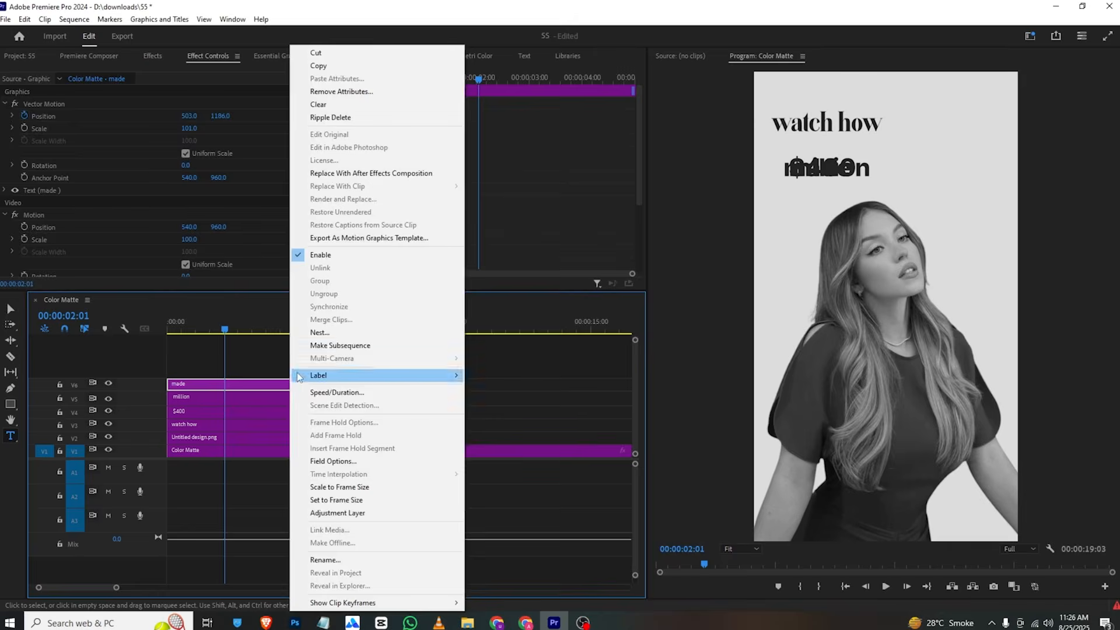
left_click(304, 335)
type("3")
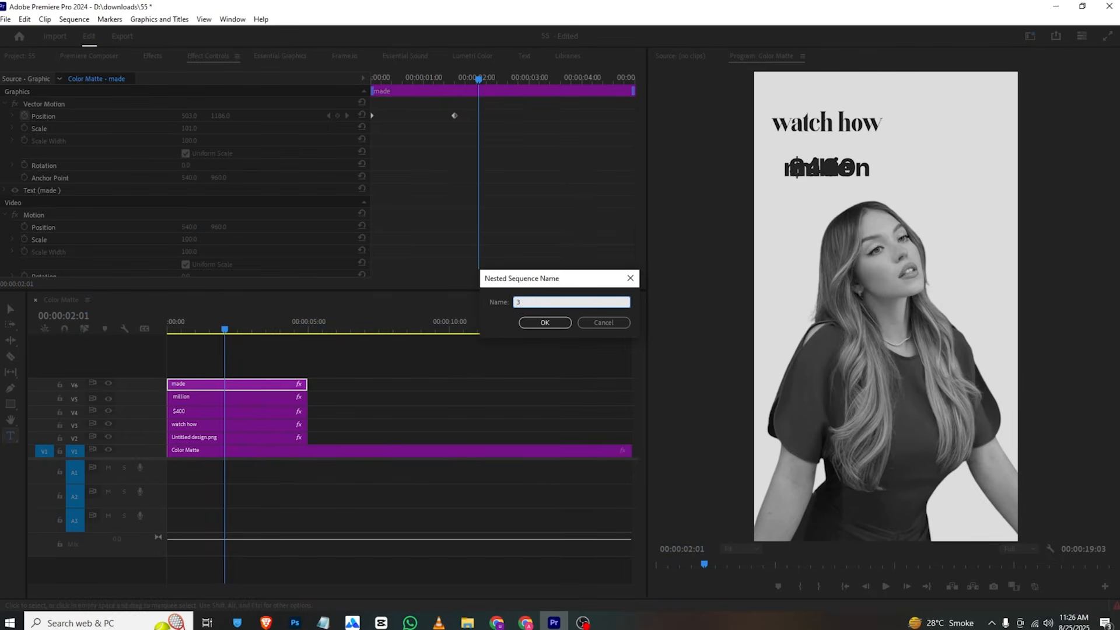
key("Return")
Step: Nest the "million" title in its own sequence under the default name
left_click(205, 402)
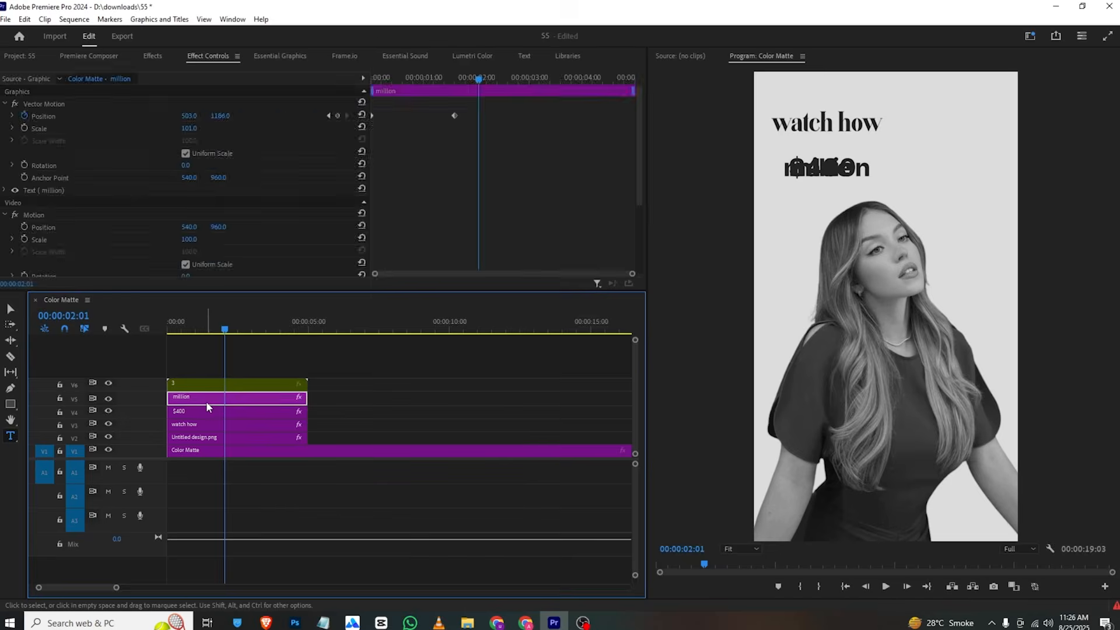
right_click(205, 401)
left_click(236, 332)
key("Return")
Step: Nest the "$400" title in its own sequence, keeping the default name
left_click(221, 413)
key("space")
right_click(234, 412)
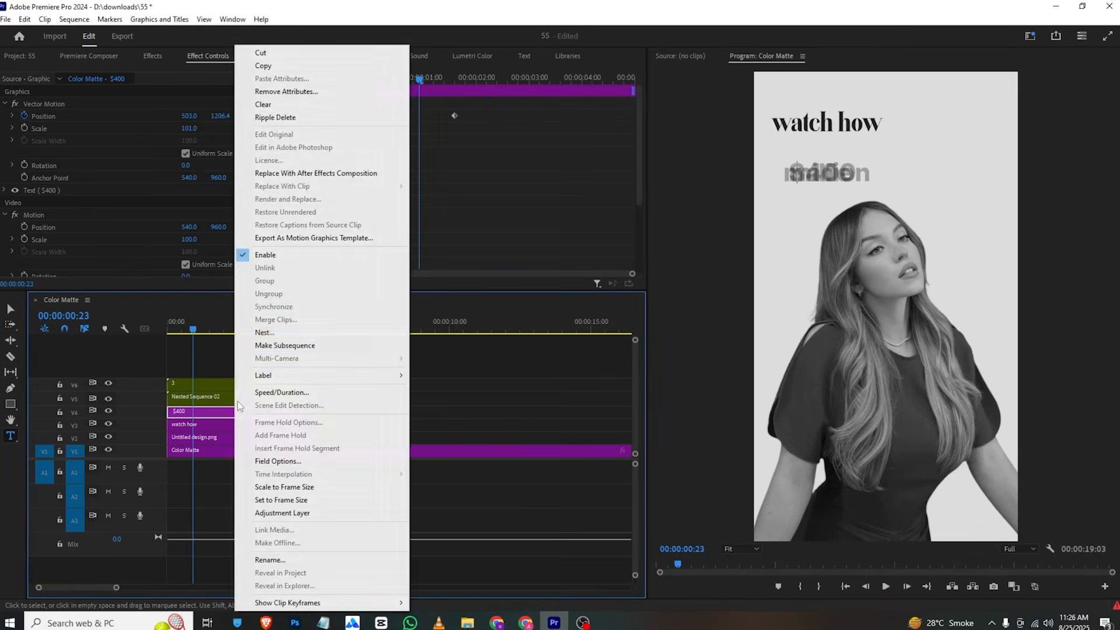
left_click(253, 332)
key("Return")
Step: Line up the nested words by setting their horizontal Motion positions: "made" 497, "$400" 767 and "million" 1065
left_click_drag(168, 330, 183, 332)
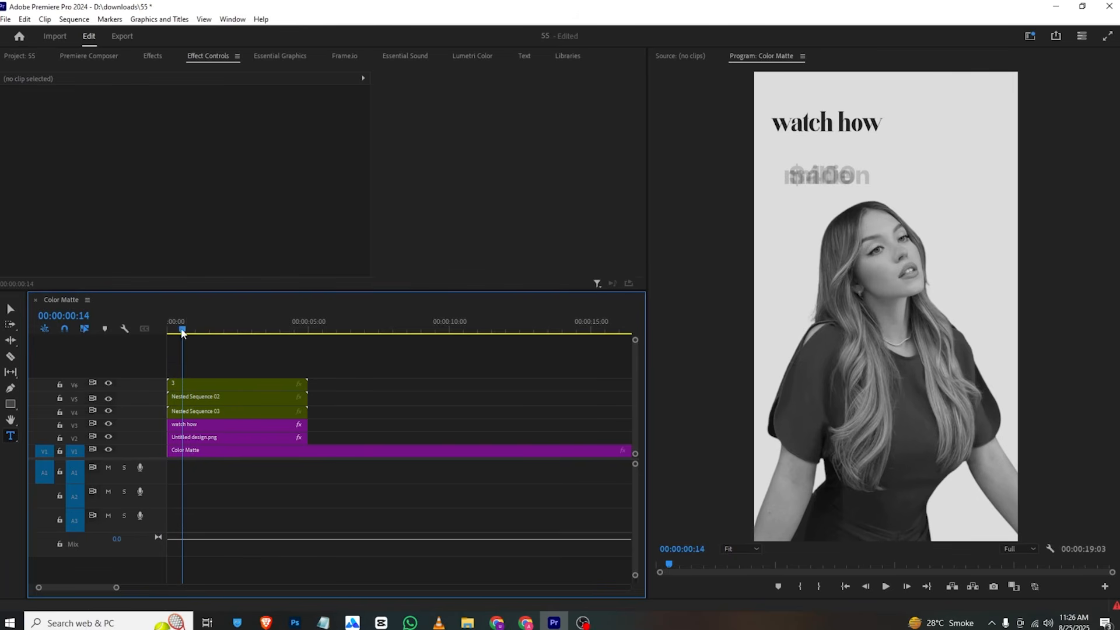
left_click(189, 384)
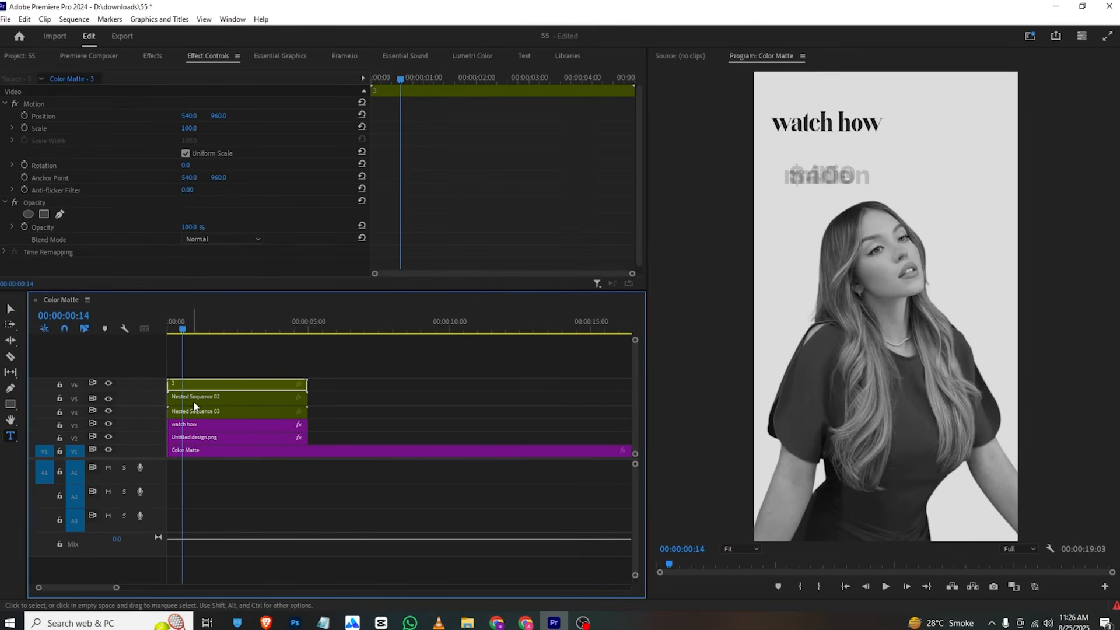
left_click(193, 399)
left_click_drag(202, 117, 419, 116)
left_click(177, 414)
left_click_drag(192, 116, 295, 116)
left_click(201, 397)
left_click_drag(195, 120, 172, 115)
left_click(202, 385)
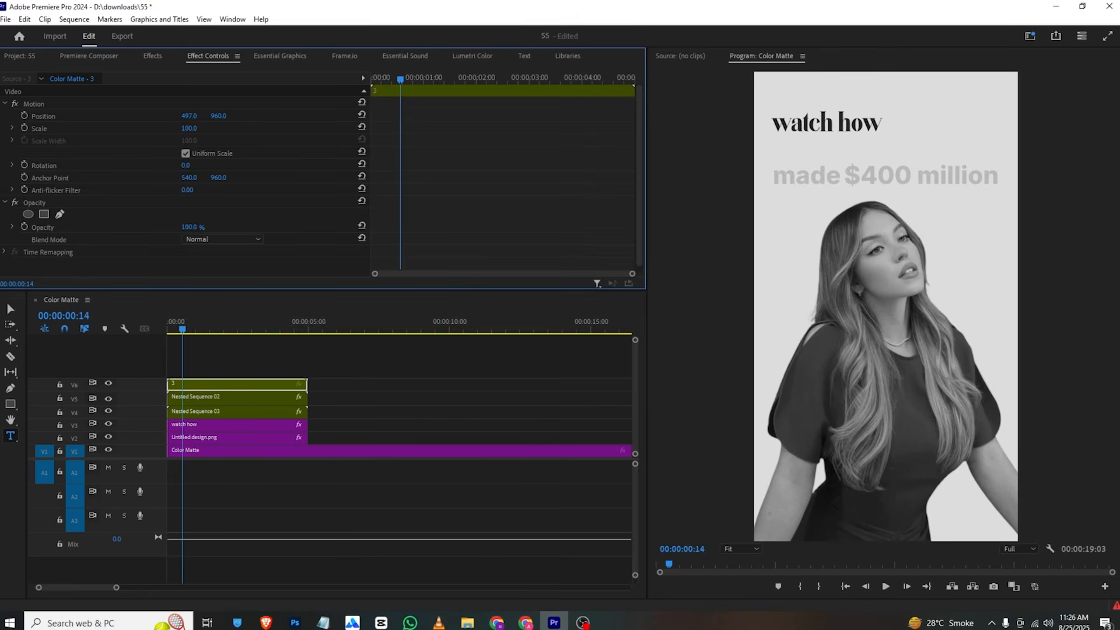
left_click(195, 397)
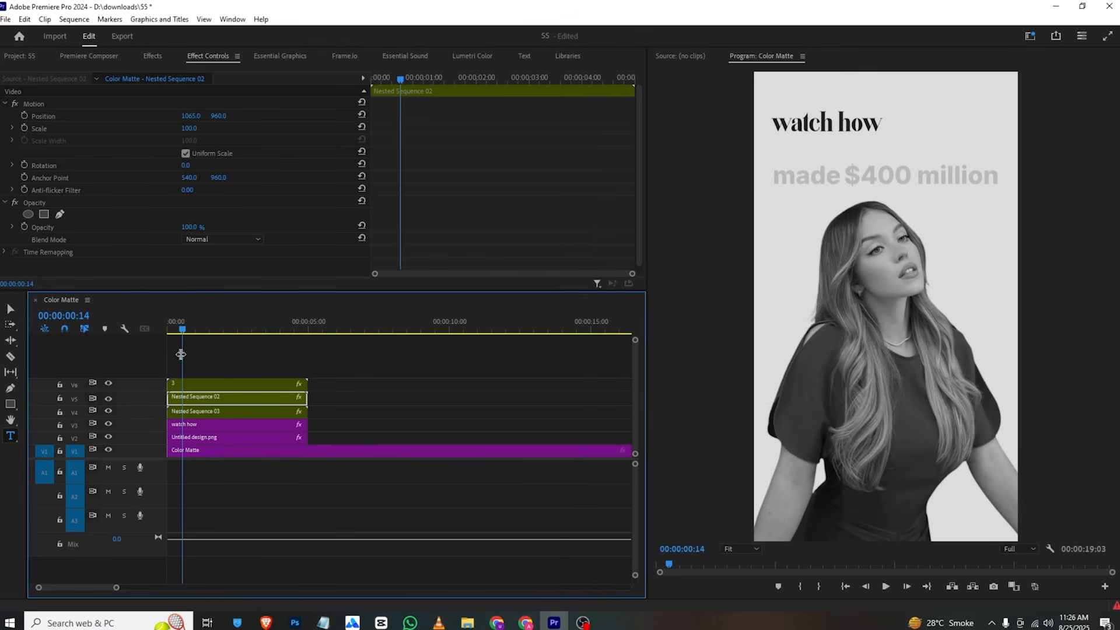
Step: Stagger the nested words in the timeline, starting "$400" at about 1 second and "million" at about 2.2 seconds, and preview the animation
left_click(165, 322)
key("space")
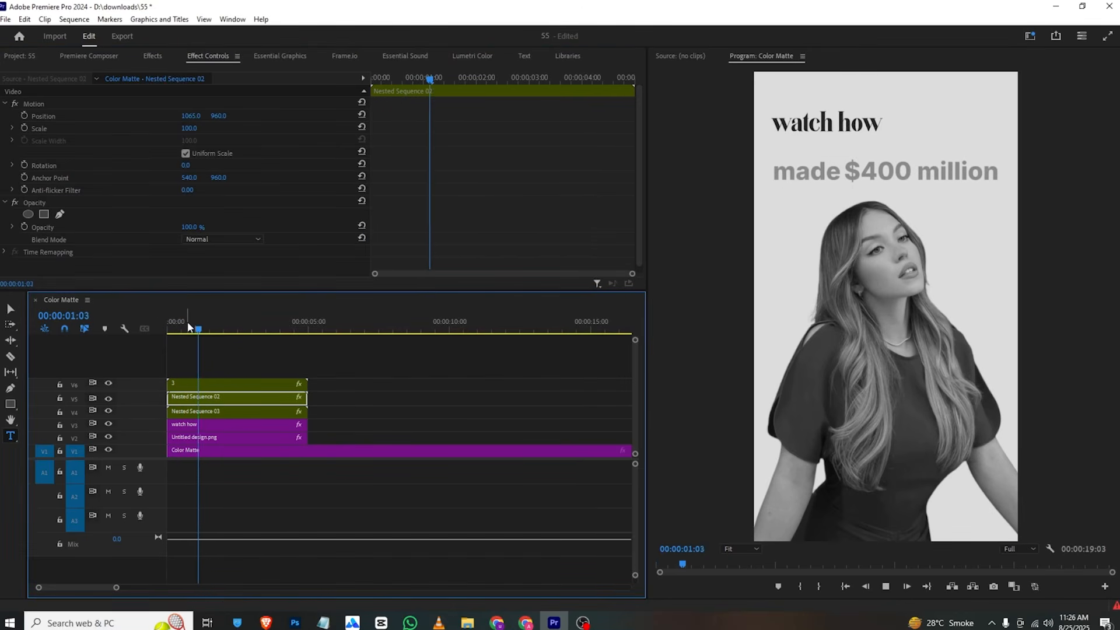
left_click(212, 409)
left_click(208, 375)
left_click(207, 397)
left_click(198, 414)
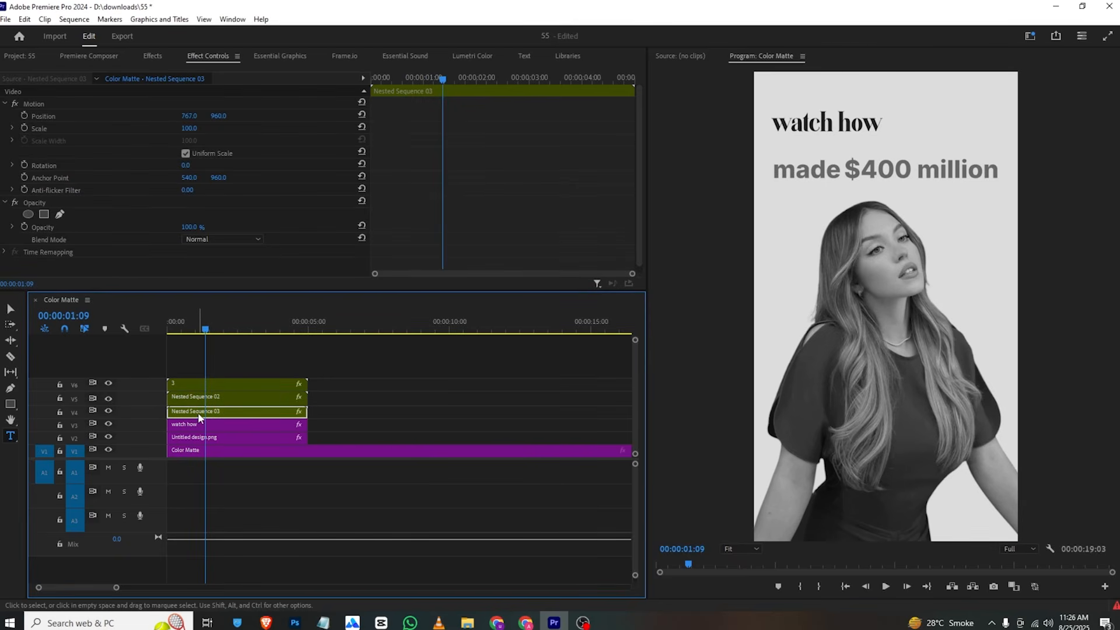
left_click_drag(197, 413, 268, 394)
left_click(204, 396)
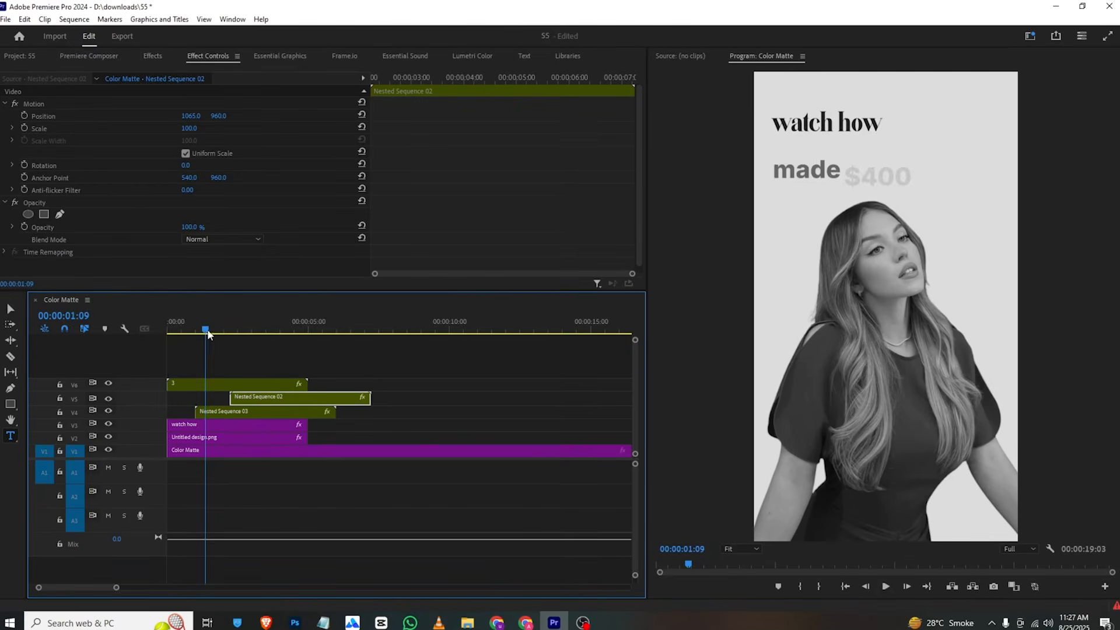
left_click_drag(208, 331, 135, 327)
key("space")
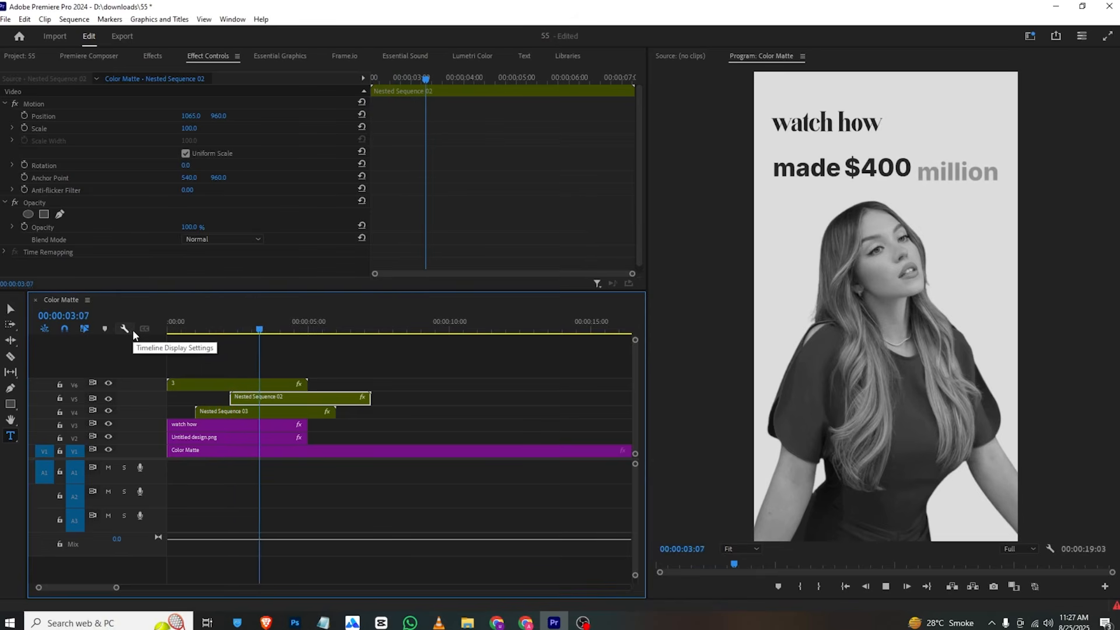
key("space")
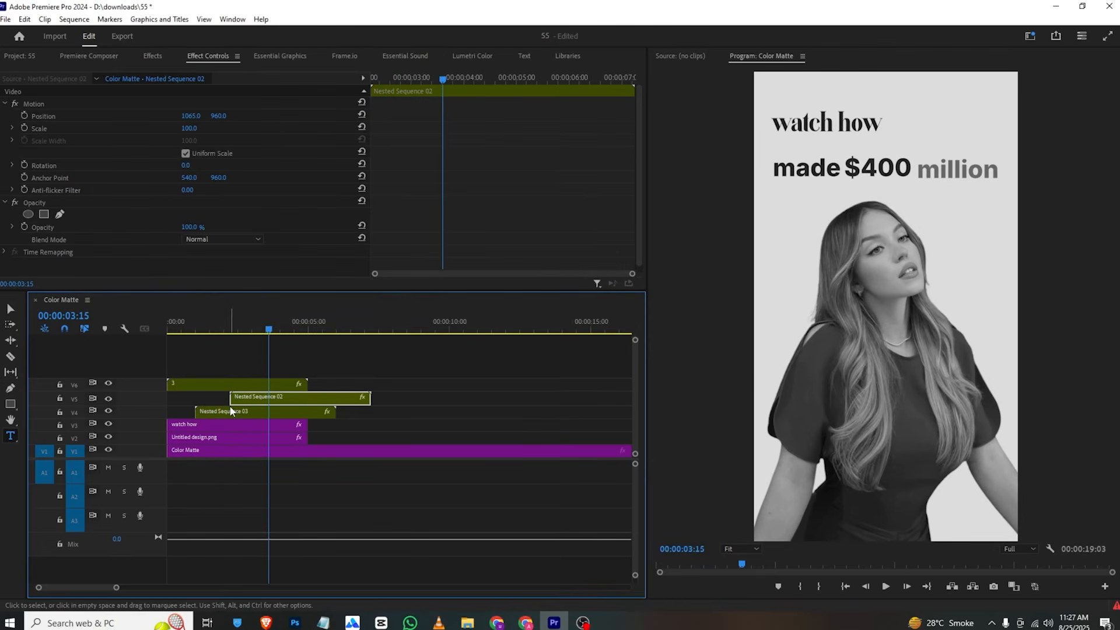
Step: Open the "million" nested sequence and apply Ease In temporal interpolation to the title's Vector Motion position keyframes
double_click(251, 399)
left_click(199, 353)
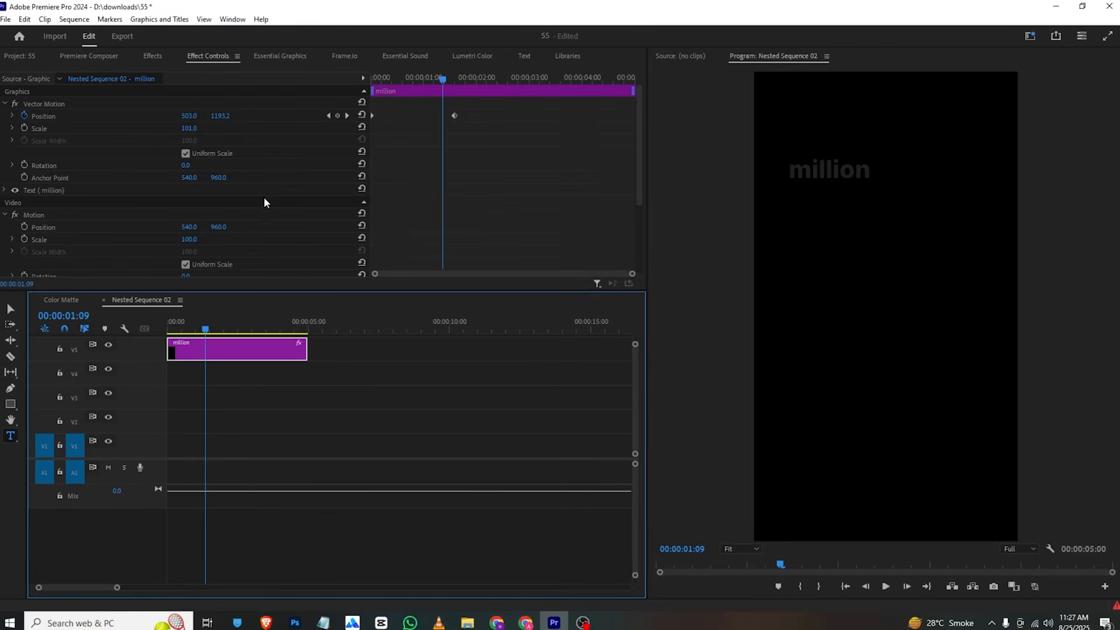
left_click_drag(401, 115, 386, 116)
left_click_drag(484, 105, 347, 133)
right_click(455, 115)
mouse_move(510, 211)
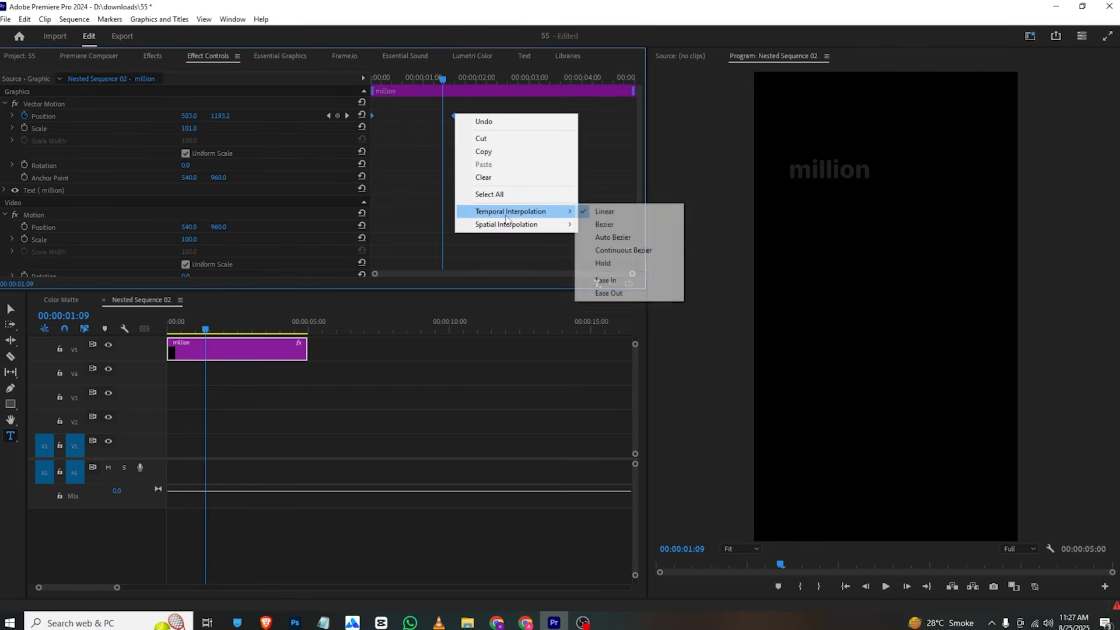
left_click(642, 280)
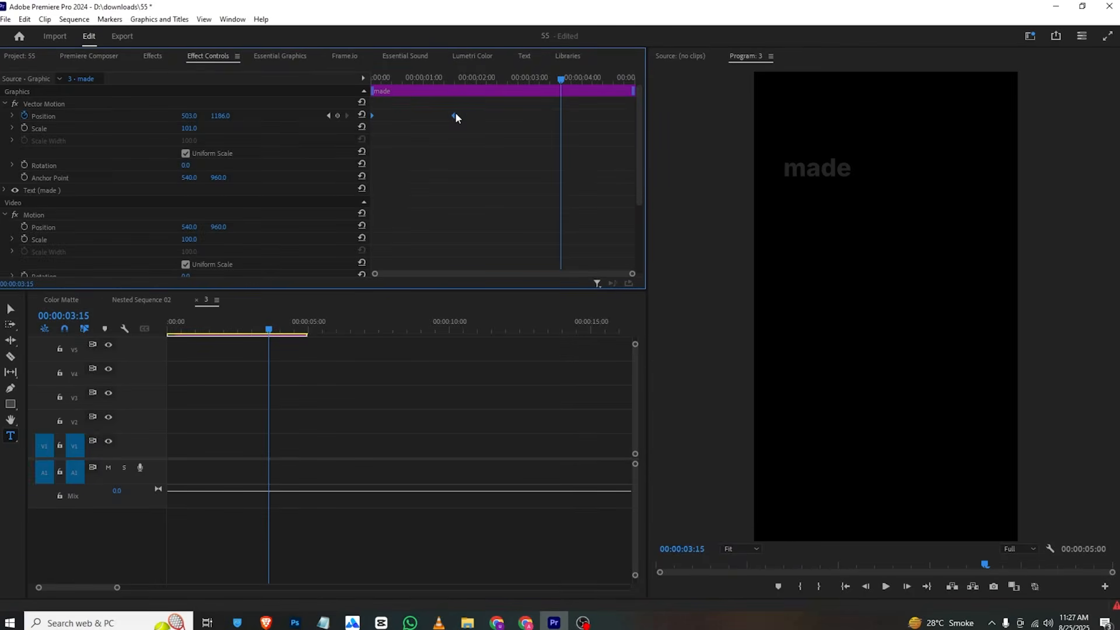
Step: Apply Ease In temporal interpolation to the "made" title's position keyframes inside nested sequence 3
right_click(455, 115)
mouse_move(508, 211)
left_click(601, 280)
Step: Preview the Color Matte sequence and tighten the stagger, starting "$400" at about 0.7 seconds and "million" at about 1.9 seconds
left_click(61, 299)
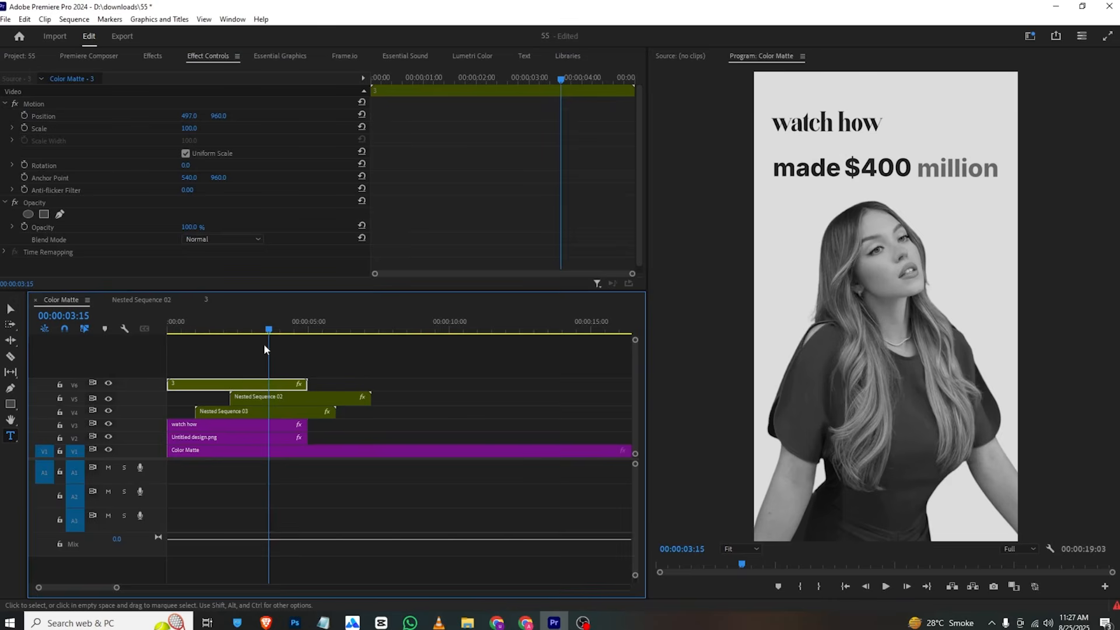
left_click(170, 321)
key("space")
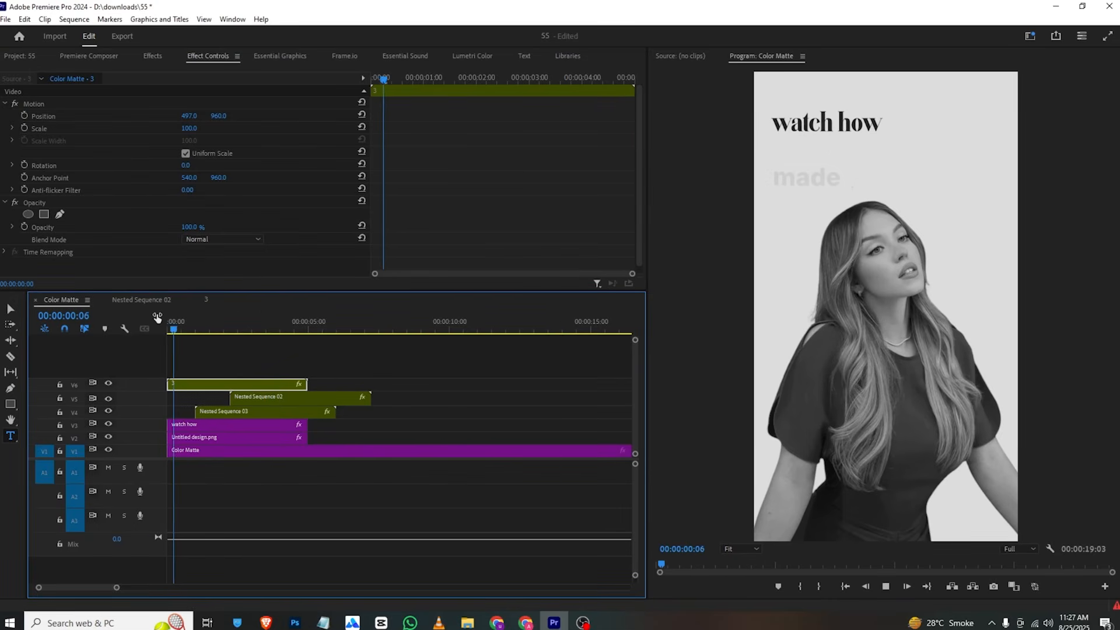
left_click(246, 332)
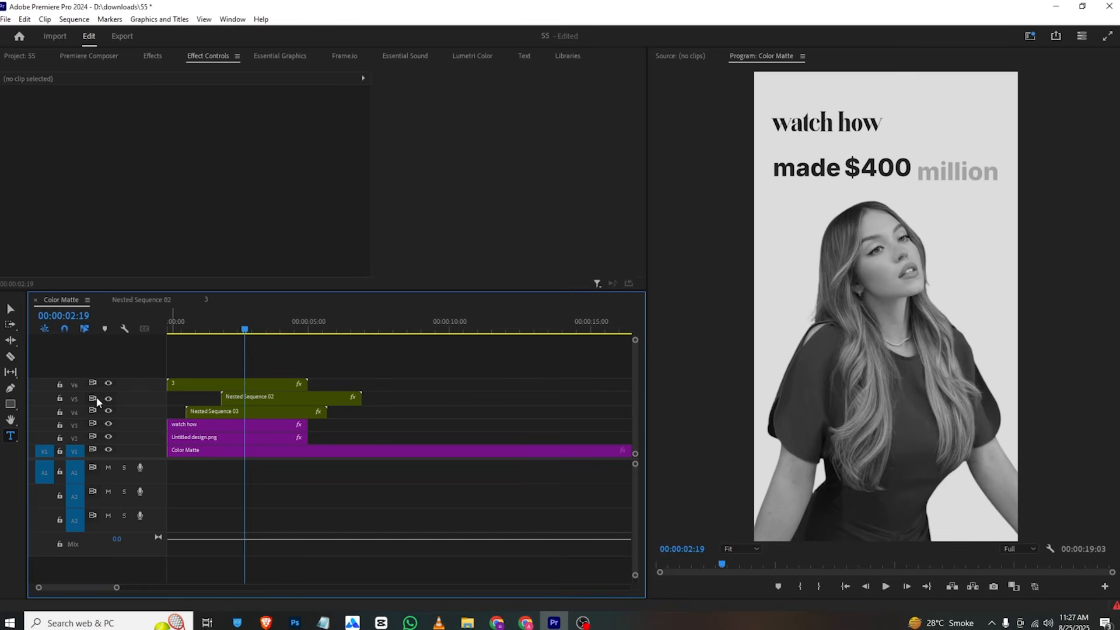
Step: Draw a rectangle covering the "made $400 million" line at 00:00:02:19 and switch to VLC to check the reference video
left_click(12, 403)
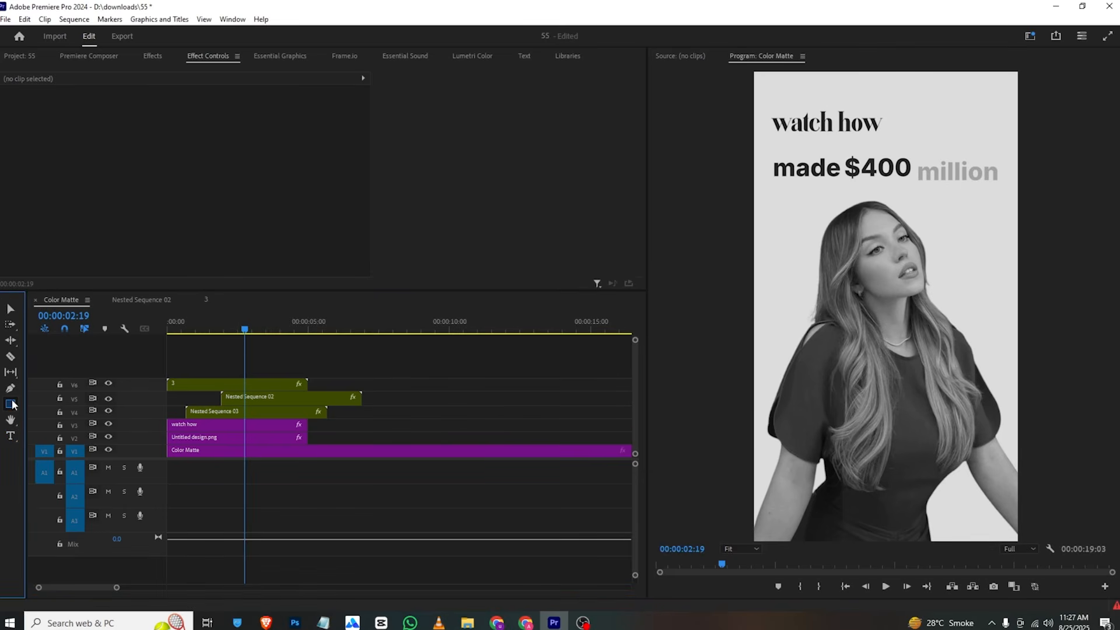
left_click_drag(771, 152, 1005, 186)
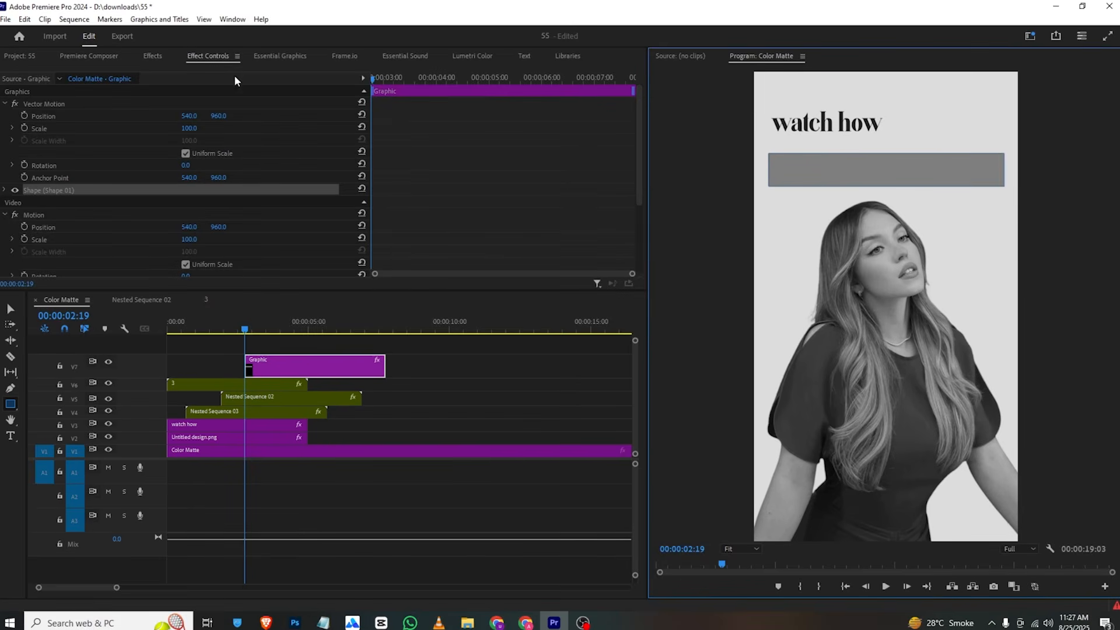
key("alt+Tab")
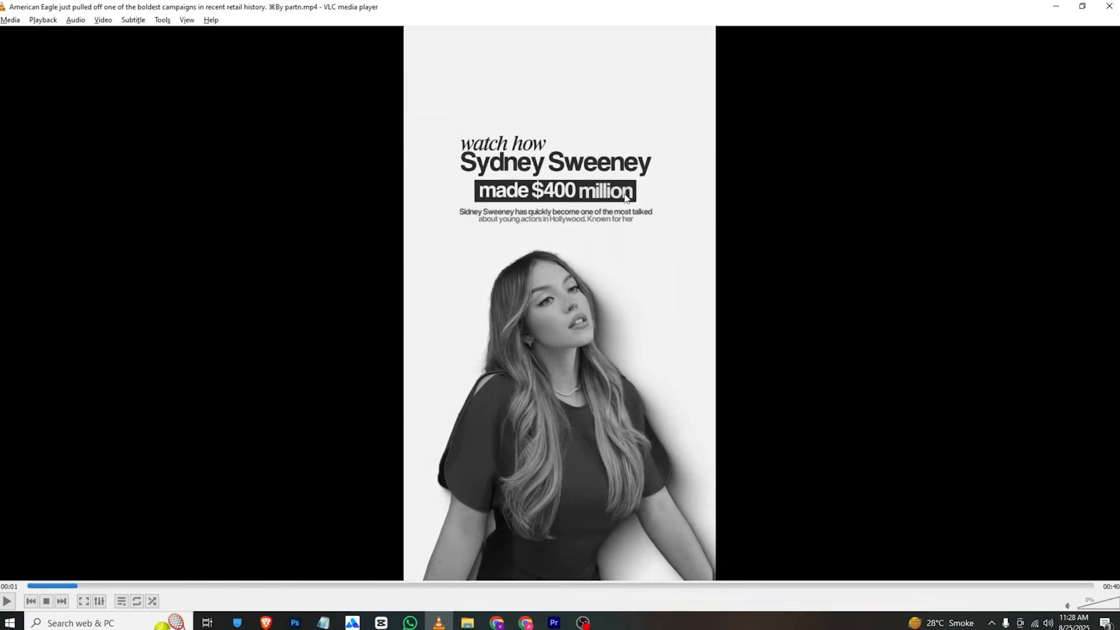
Step: Switch back to Premiere Pro and set the rectangle graphic's blend mode to Multiply, after trying Overlay
key("alt+Tab")
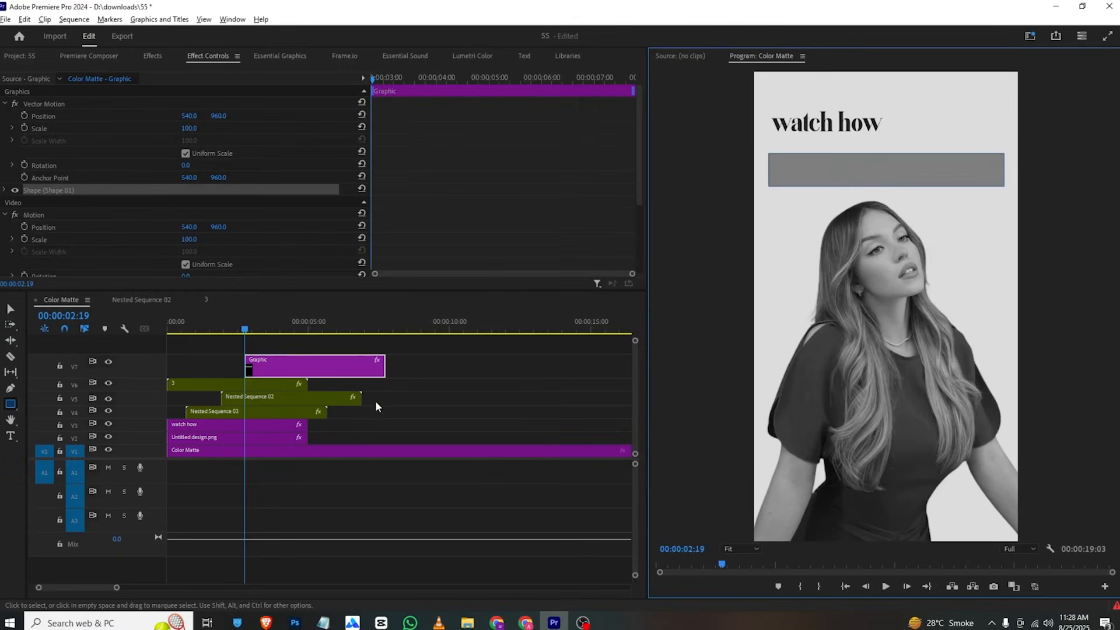
mouse_move(244, 330)
left_mouse_down()
mouse_move(275, 329)
mouse_move(251, 337)
left_mouse_up()
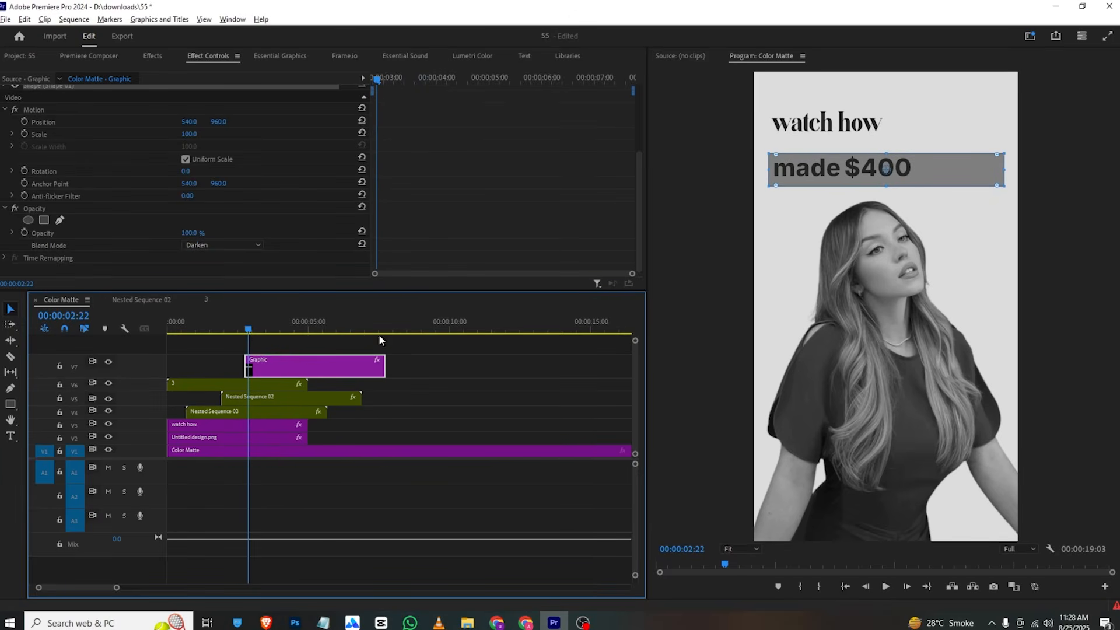
left_click(245, 252)
left_click(243, 246)
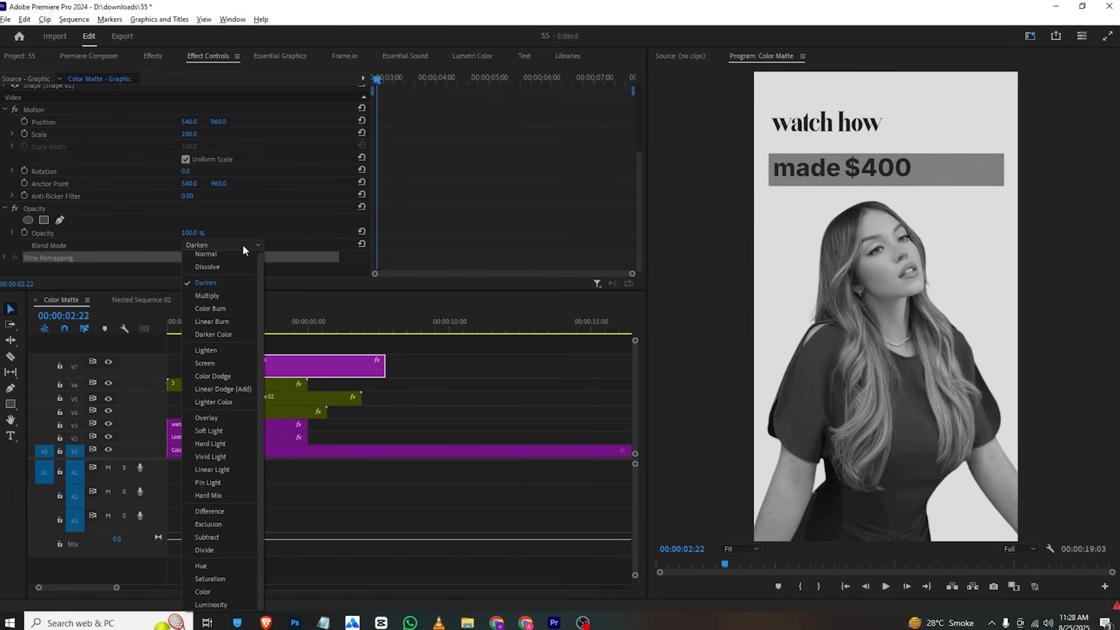
left_click(210, 417)
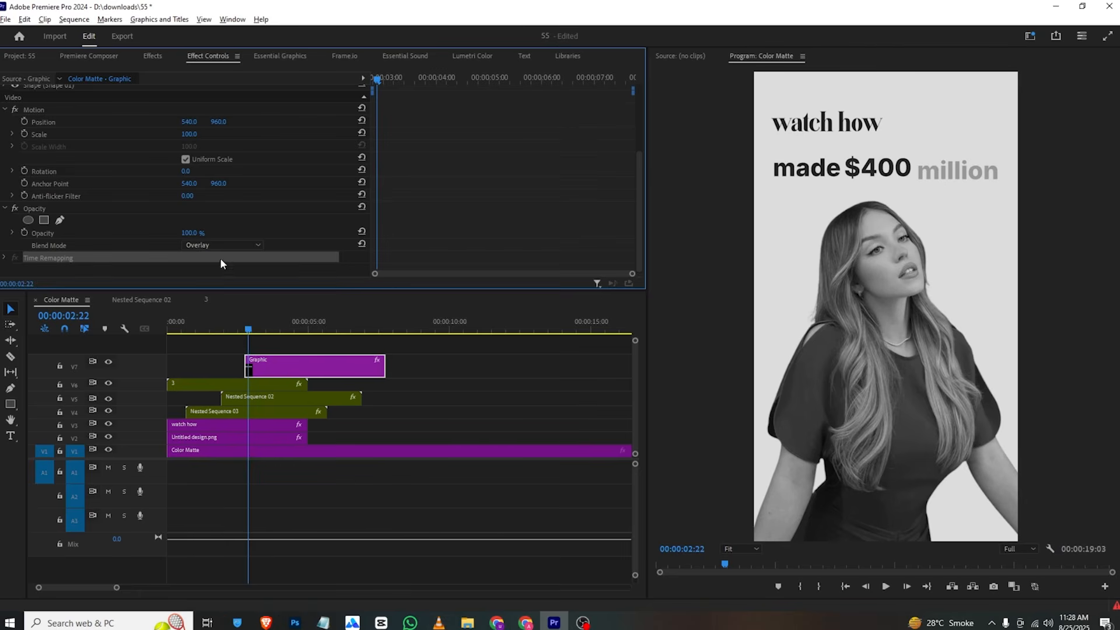
left_click(222, 246)
left_click(202, 367)
left_click(231, 245)
left_click(221, 294)
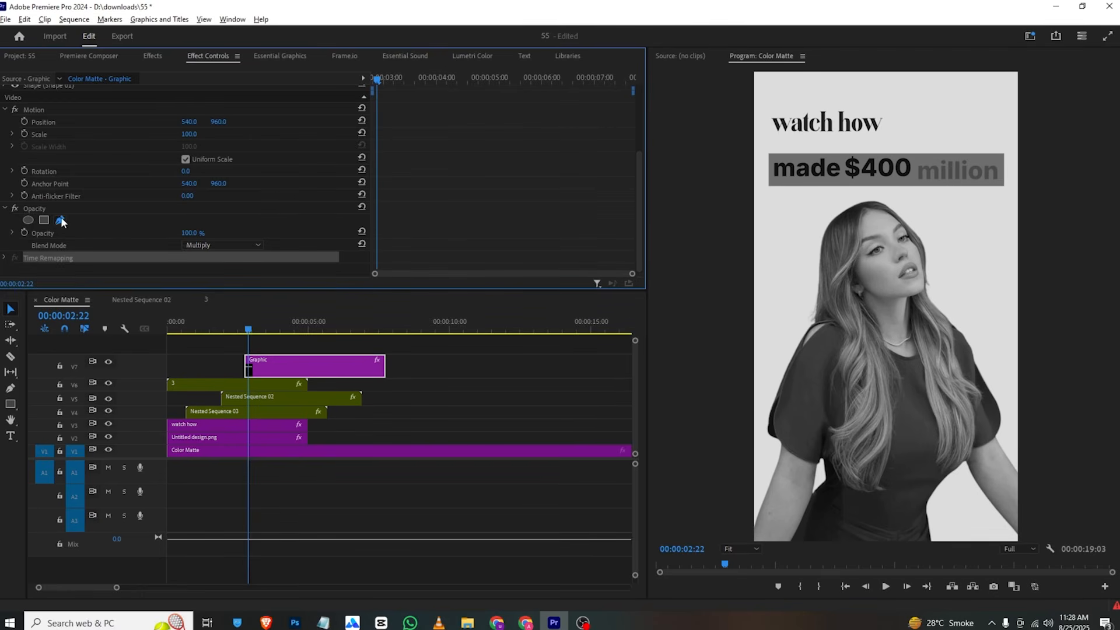
Step: Draw a four-point opacity mask that traces the rectangle behind "made $400 million"
left_click(44, 220)
left_click(769, 155)
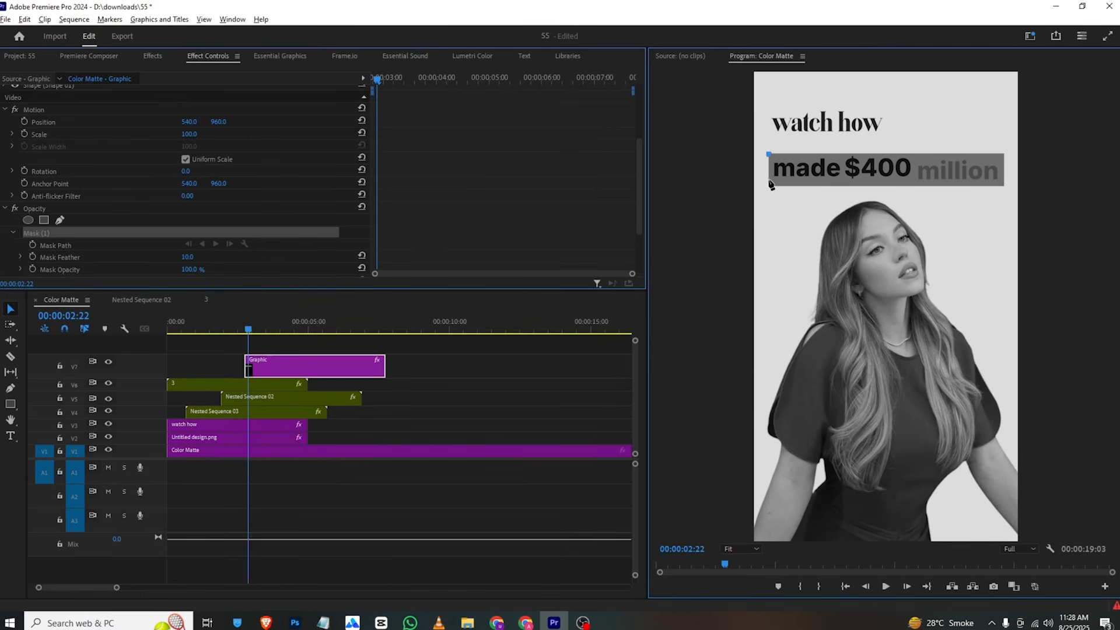
left_click(768, 185)
left_click(1004, 186)
left_click(770, 155)
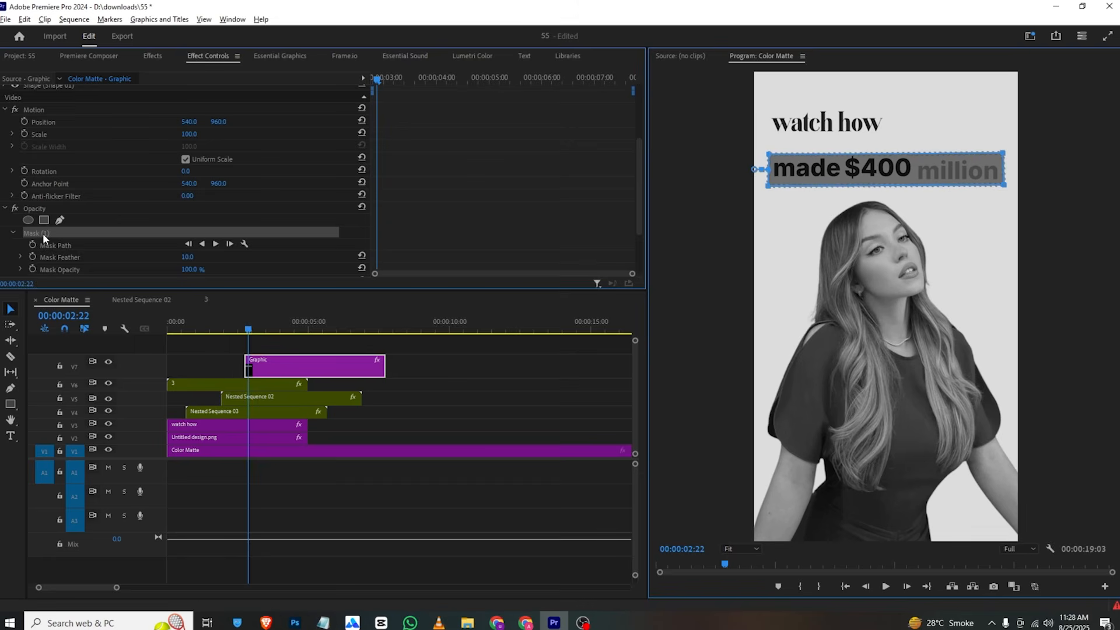
Step: Keyframe the mask path with the full box at a later time and the mask collapsed past the box's left edge at 00:00:03:08
left_click(32, 245)
left_click_drag(376, 243, 510, 245)
left_click(290, 325)
left_click_drag(291, 322, 262, 335)
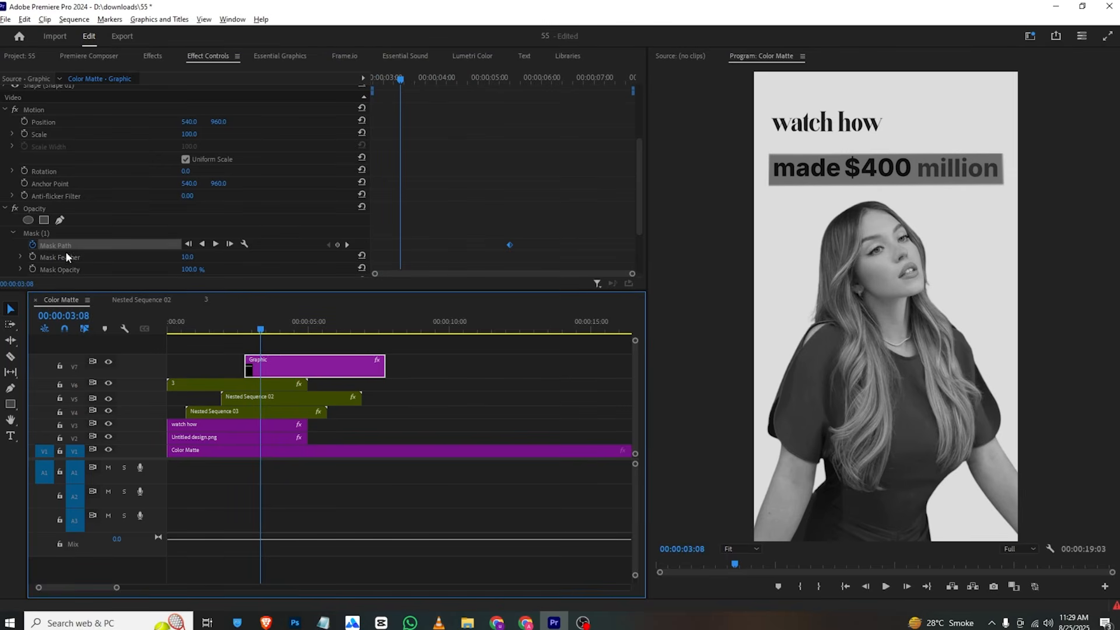
left_click(40, 235)
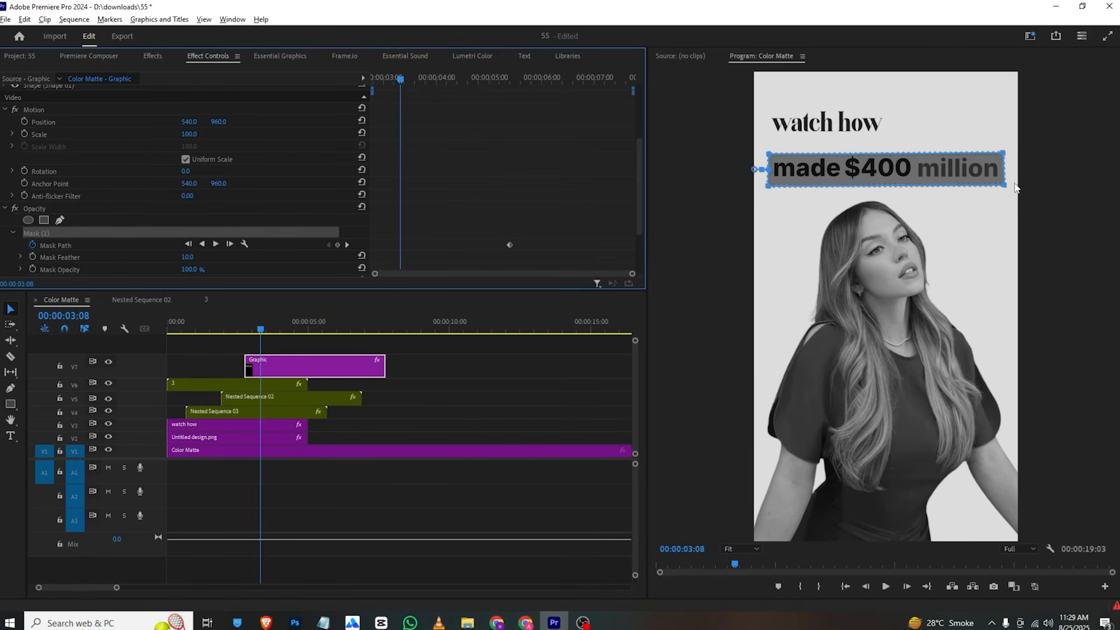
left_click_drag(1007, 189, 735, 186)
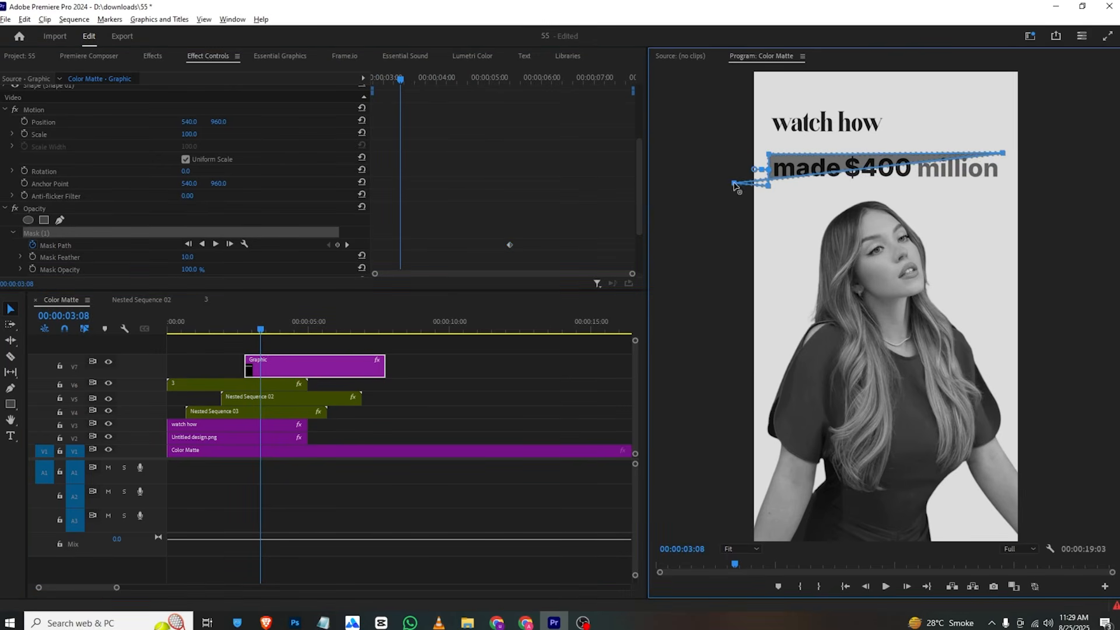
left_click_drag(1005, 154, 734, 142)
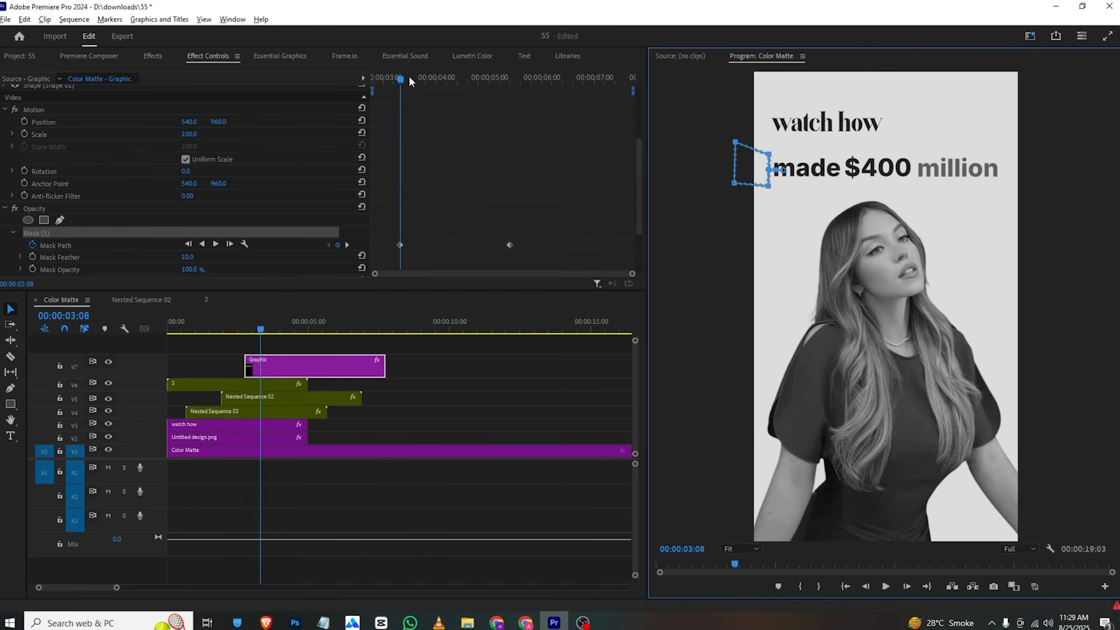
Step: Shift both mask path keyframes earlier so the reveal begins at the start of the graphic clip, and preview it
left_click_drag(400, 213, 563, 251)
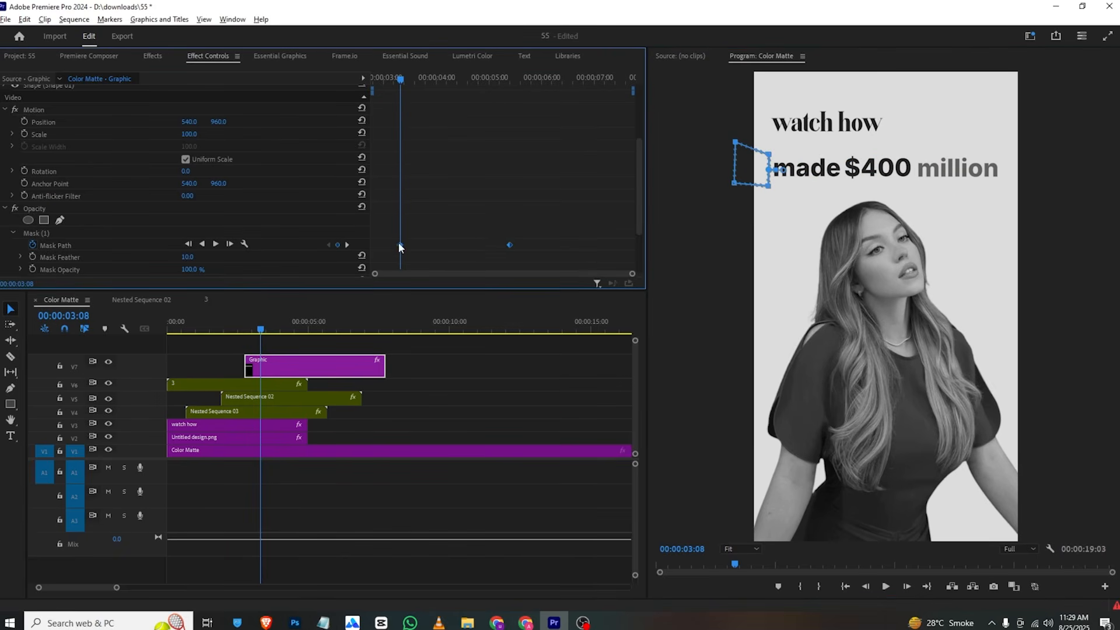
left_click_drag(397, 241, 344, 253)
left_click_drag(403, 78, 336, 85)
key("space")
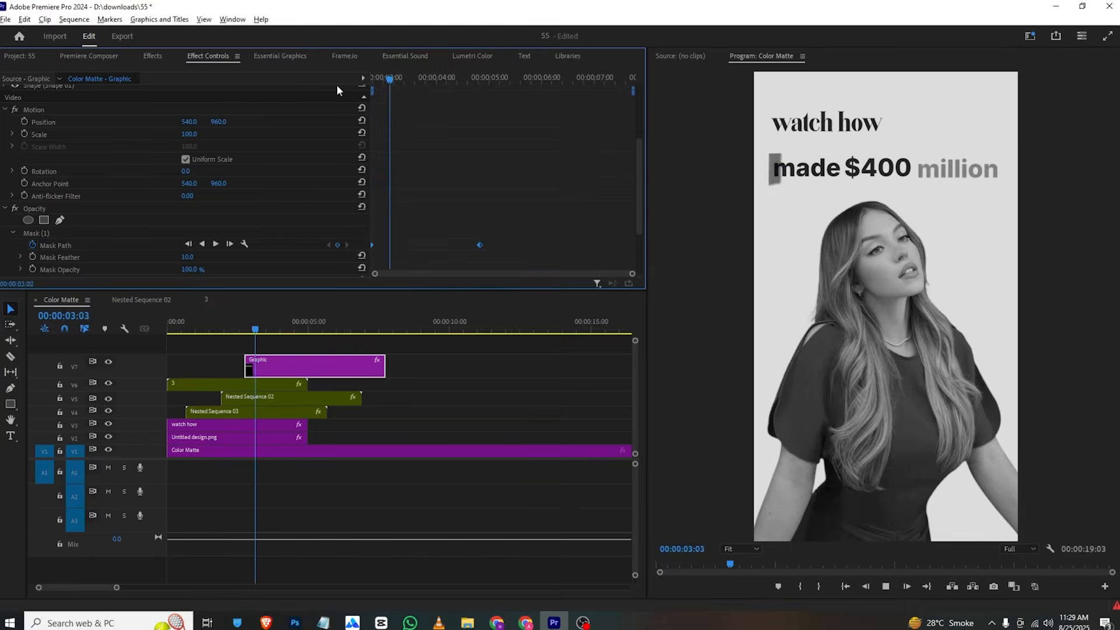
key("space")
Step: Shorten the mask reveal by moving its end keyframe earlier and start the Graphic clip at about 1.5 seconds
right_click(481, 243)
left_click(475, 219)
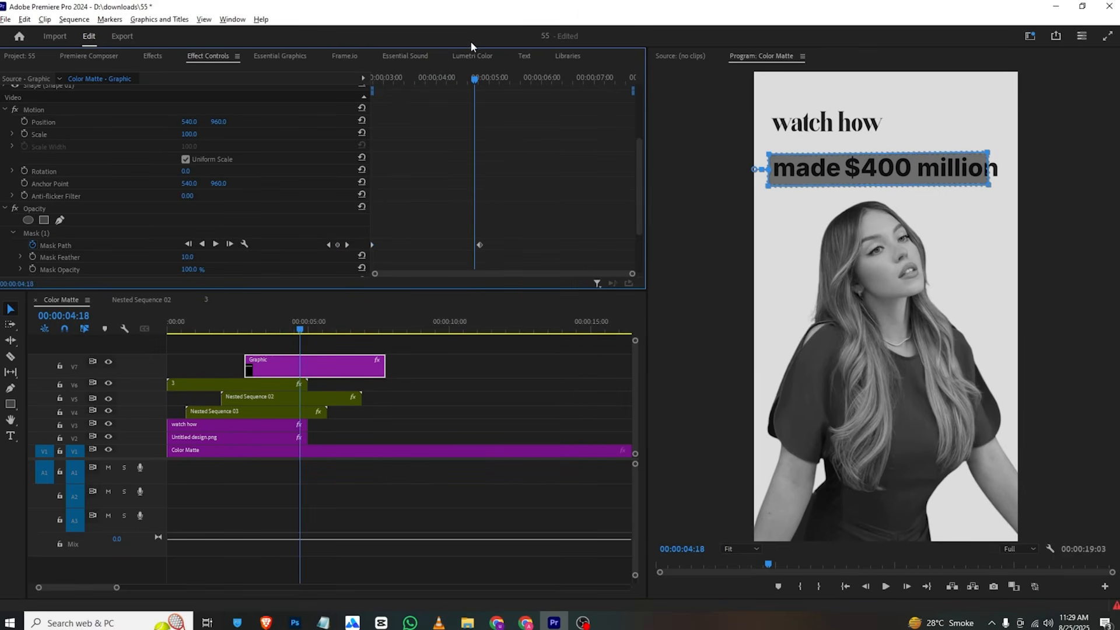
left_click_drag(480, 246, 442, 245)
left_click_drag(240, 334, 222, 368)
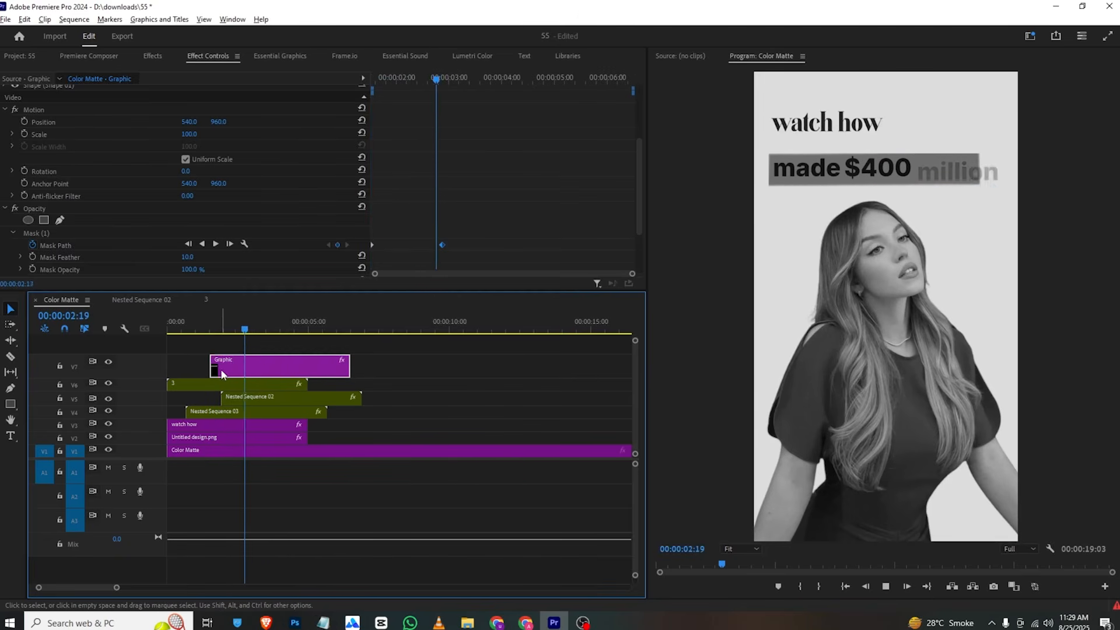
key("space")
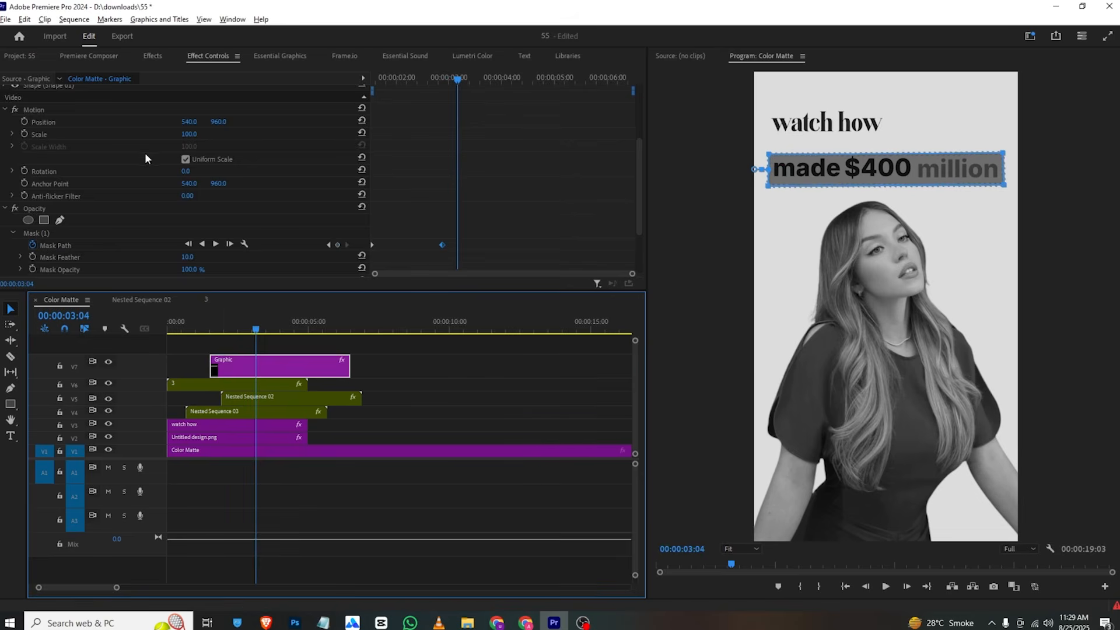
Step: Set the box mask's feather to 0 and compare the previewed reveal with the reference video in VLC
scroll(152, 181, "down", 2)
left_click(185, 211)
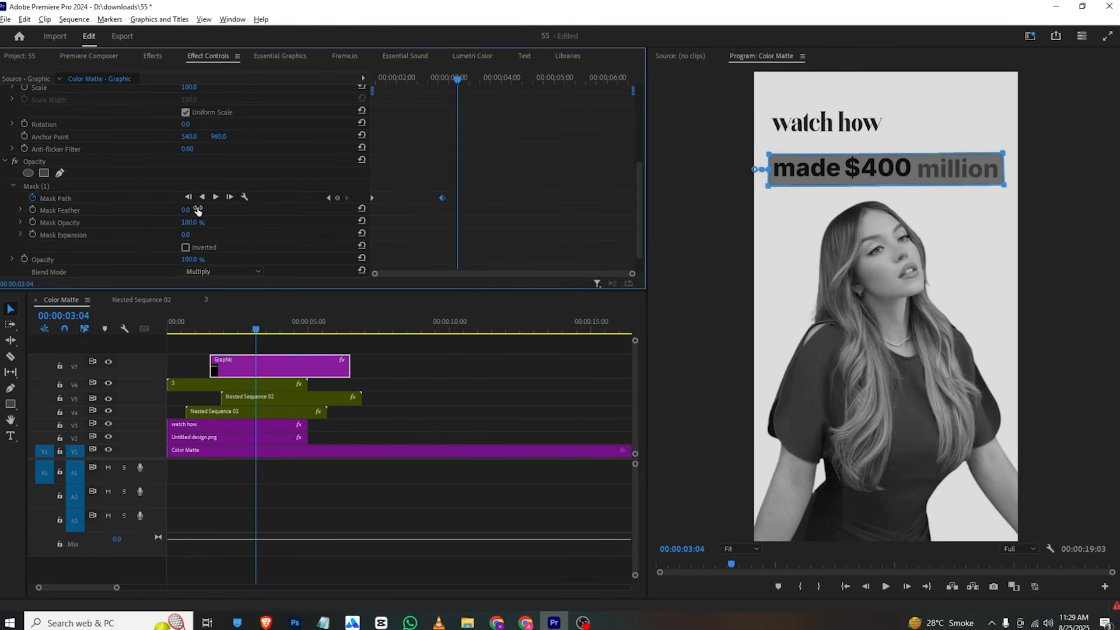
left_click(228, 339)
left_click_drag(227, 328, 208, 326)
key("space")
key("space")
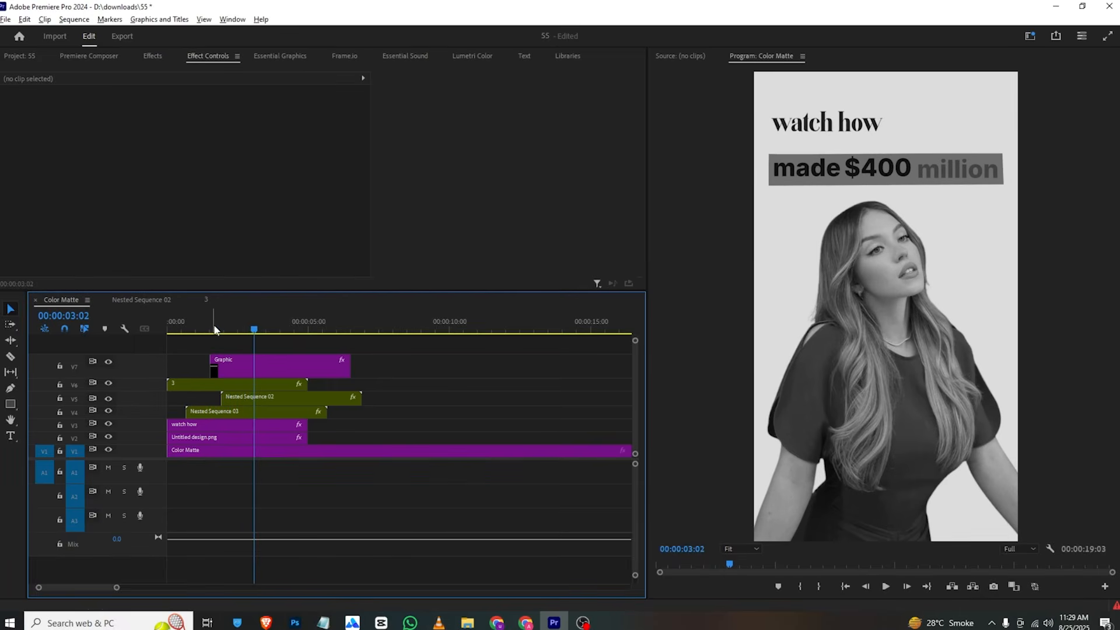
left_click(439, 622)
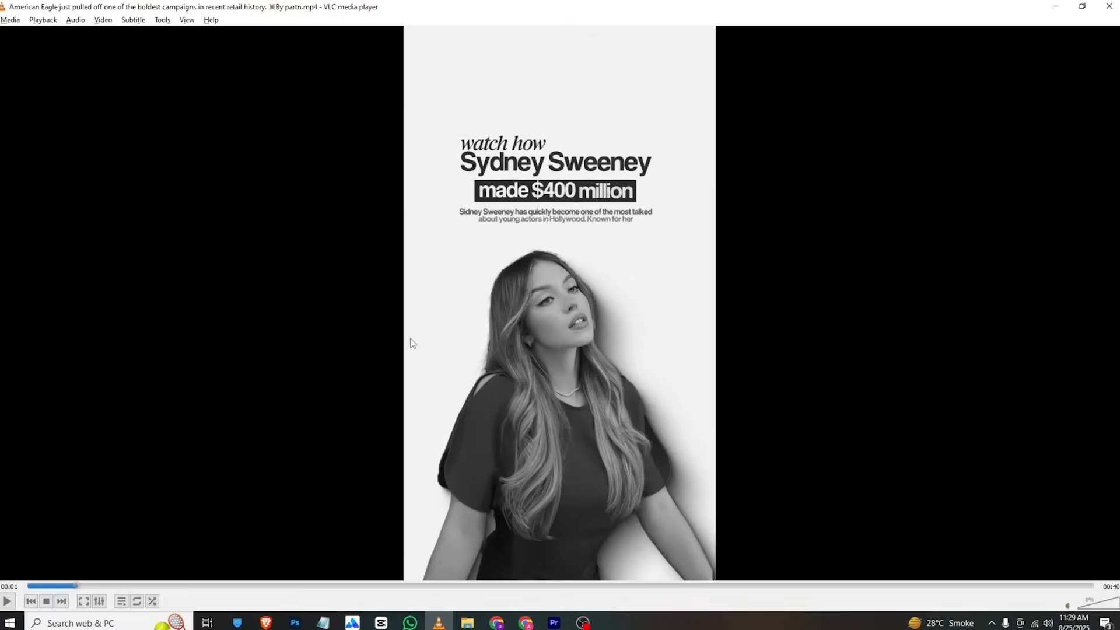
key("space")
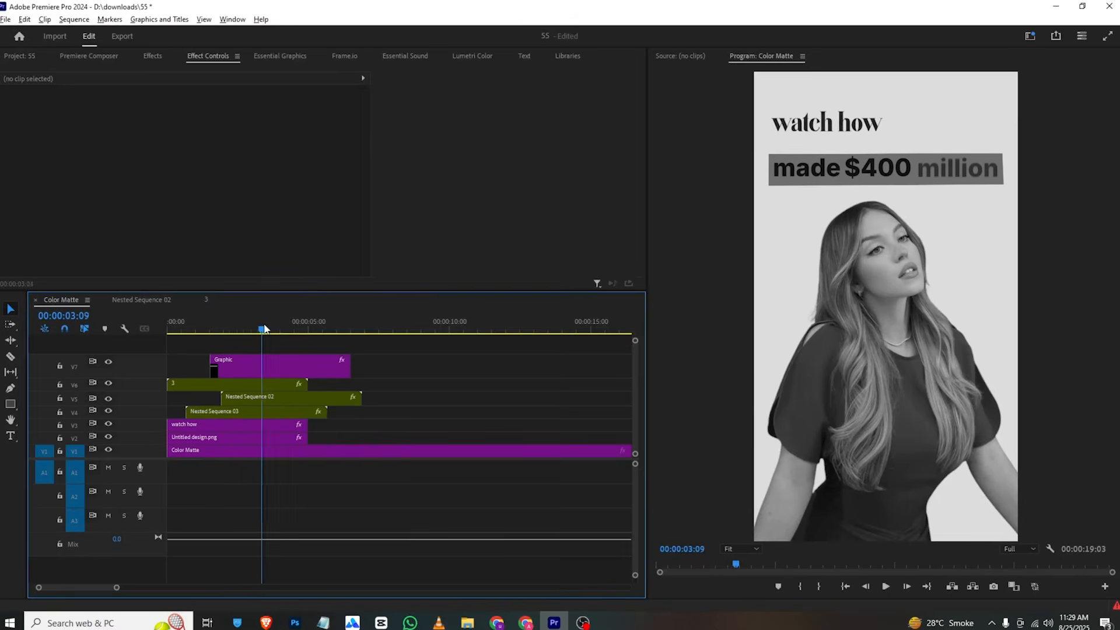
Step: Split all the clips on tracks V2 to V7 at 00:00:04:00
mouse_move(264, 326)
left_mouse_down()
mouse_move(296, 323)
mouse_move(283, 331)
left_mouse_up()
key("c")
left_click(282, 367)
left_click(282, 383)
left_click(282, 396)
left_click(283, 411)
left_click(282, 424)
left_click(283, 437)
Step: Nest all the split pieces after 00:00:04:00, except the background matte, into one sequence
key("v")
left_click_drag(315, 345, 295, 436)
right_click(295, 437)
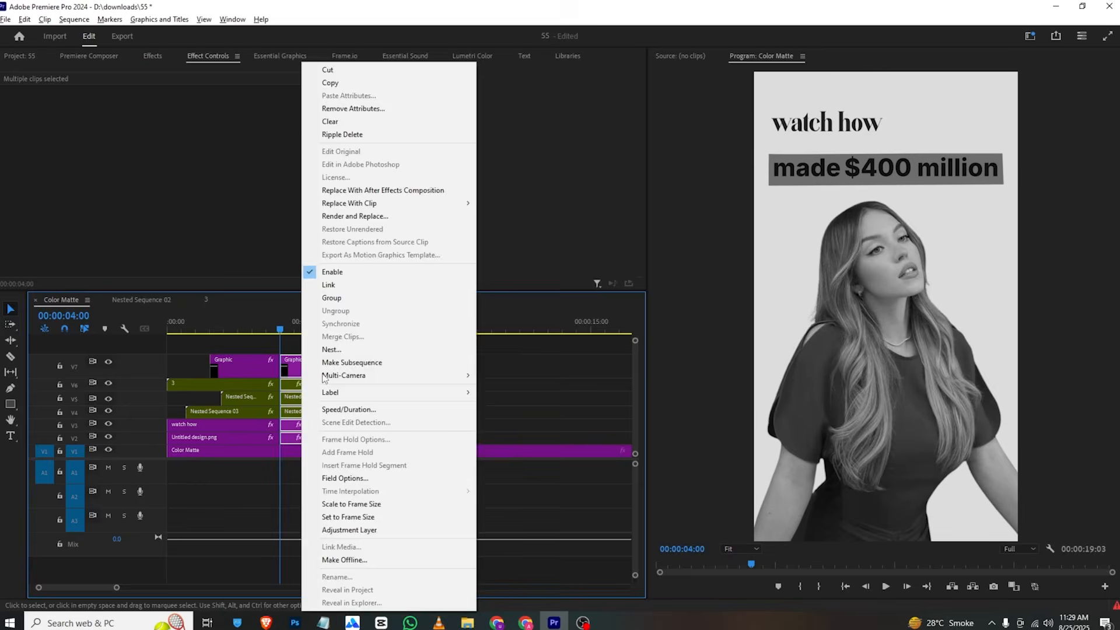
left_click(341, 340)
key("Return")
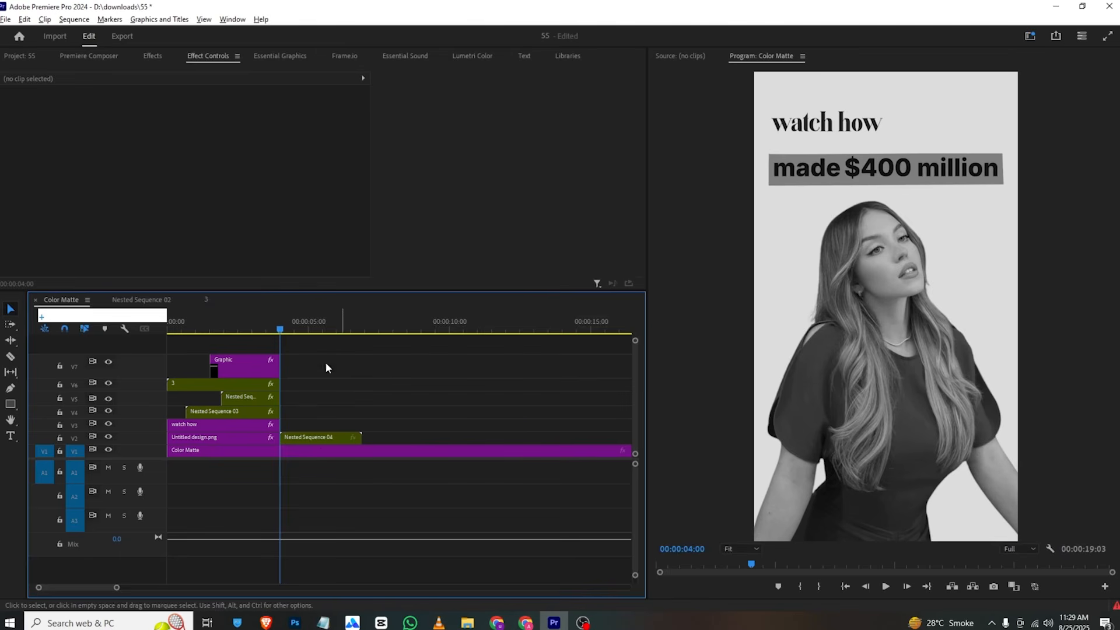
Step: Keyframe the new nested clip's position from 540, 960 at 00:00:04:00 to -706, 960 at 00:00:04:20
left_click(317, 436)
left_click(24, 116)
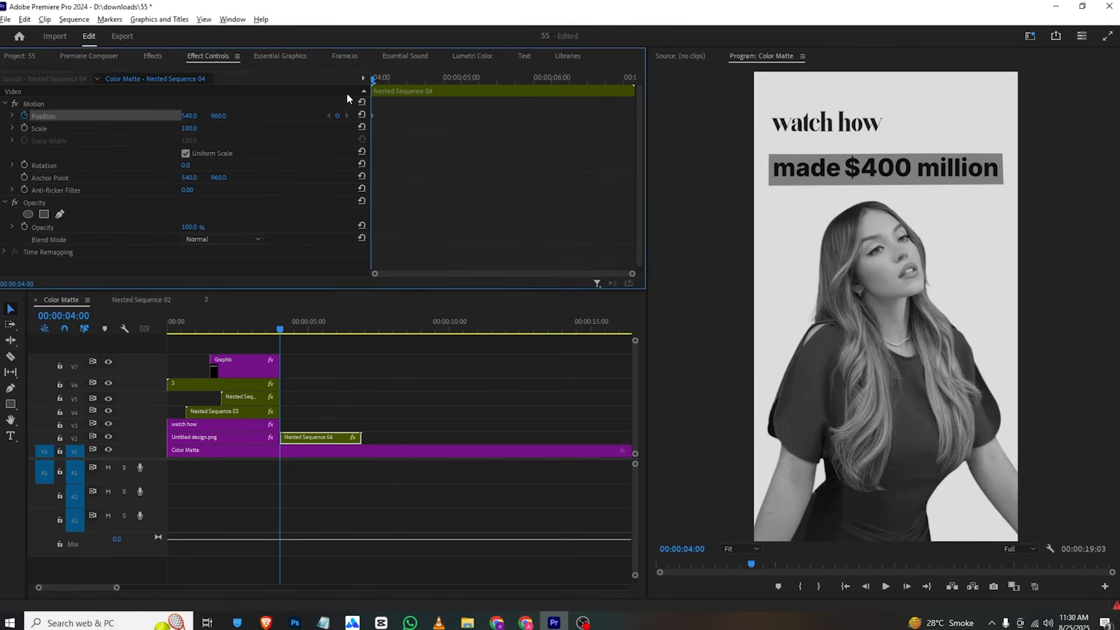
left_click_drag(374, 77, 444, 76)
left_click_drag(194, 116, 193, 119)
Step: Apply Ease In temporal interpolation to the nested clip's position keyframes and preview the slide-out, stopping at 00:00:04:11
right_click(442, 115)
mouse_move(538, 213)
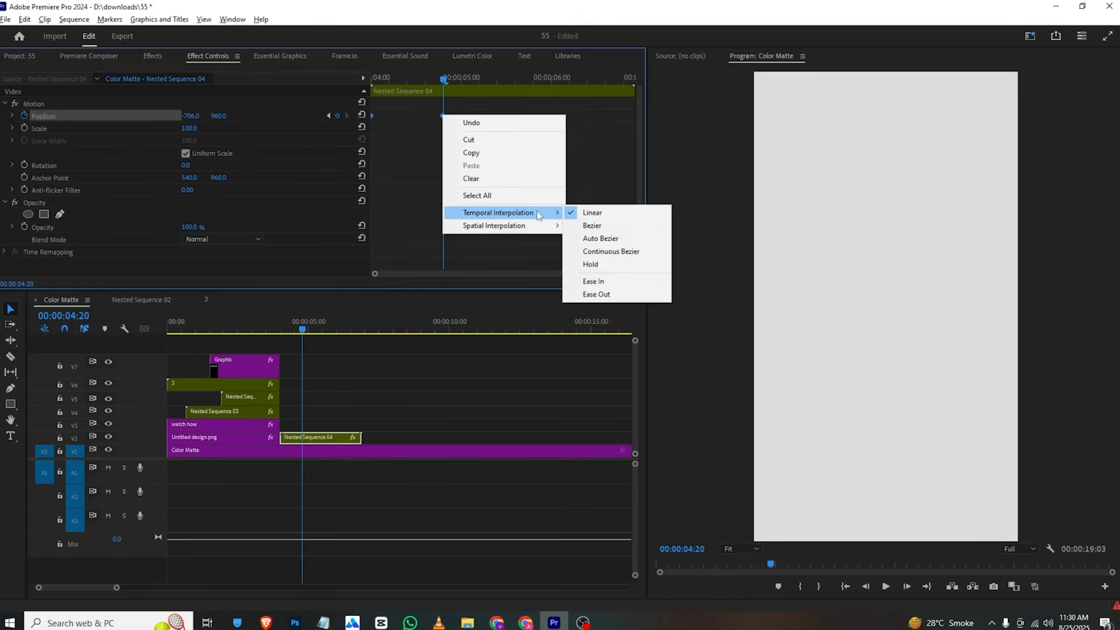
left_click(606, 265)
key("Up")
key("space")
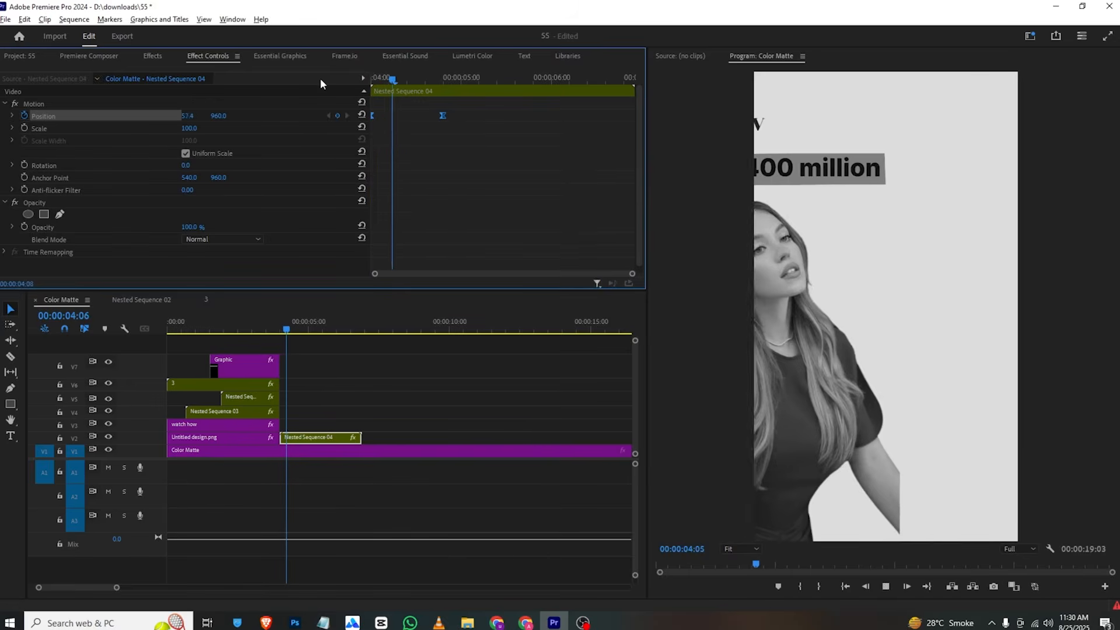
key("space")
left_click(298, 331)
left_click_drag(298, 331, 292, 327)
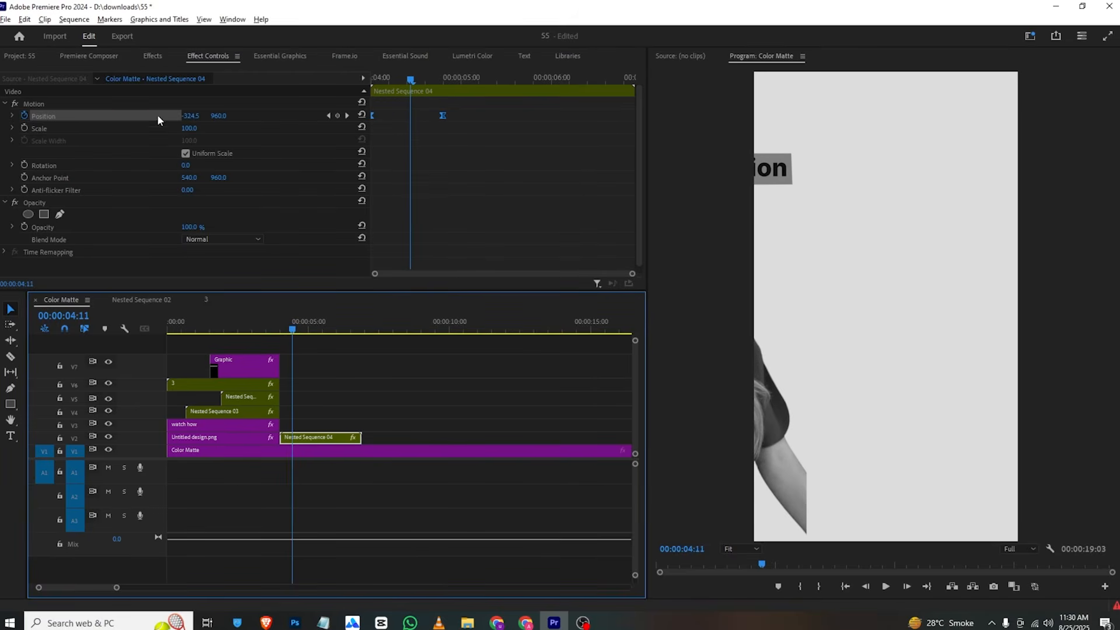
Step: Import the "Sydney Sweeney Has Great Jeans" and "Green Screen Eyeball" videos into the project
left_click(63, 57)
left_click(44, 57)
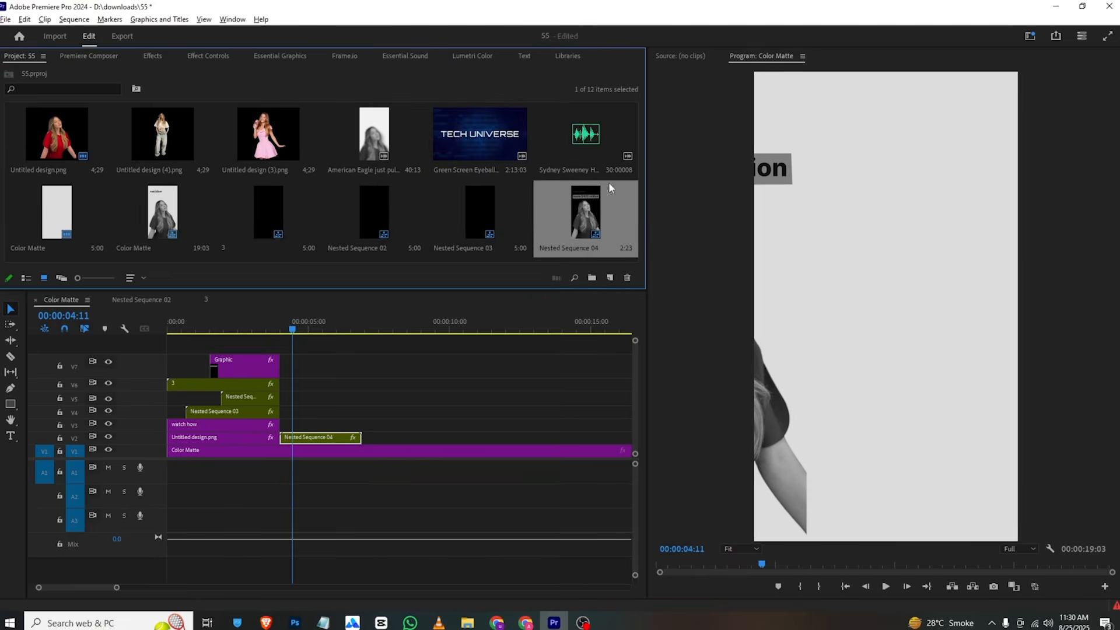
left_click(237, 227)
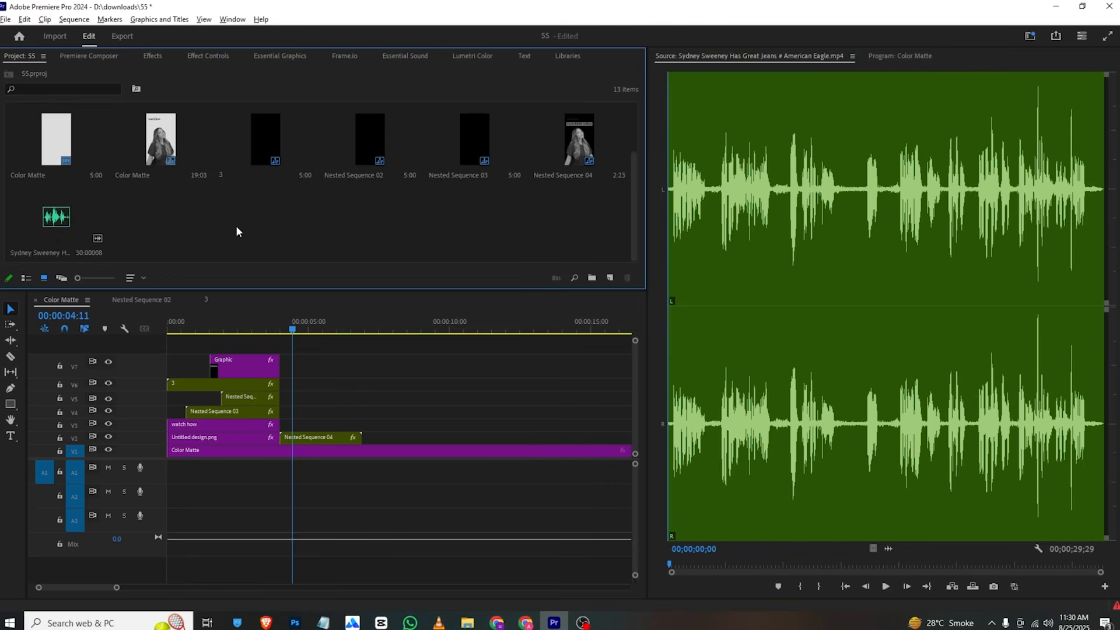
scroll(236, 228, "up", 2)
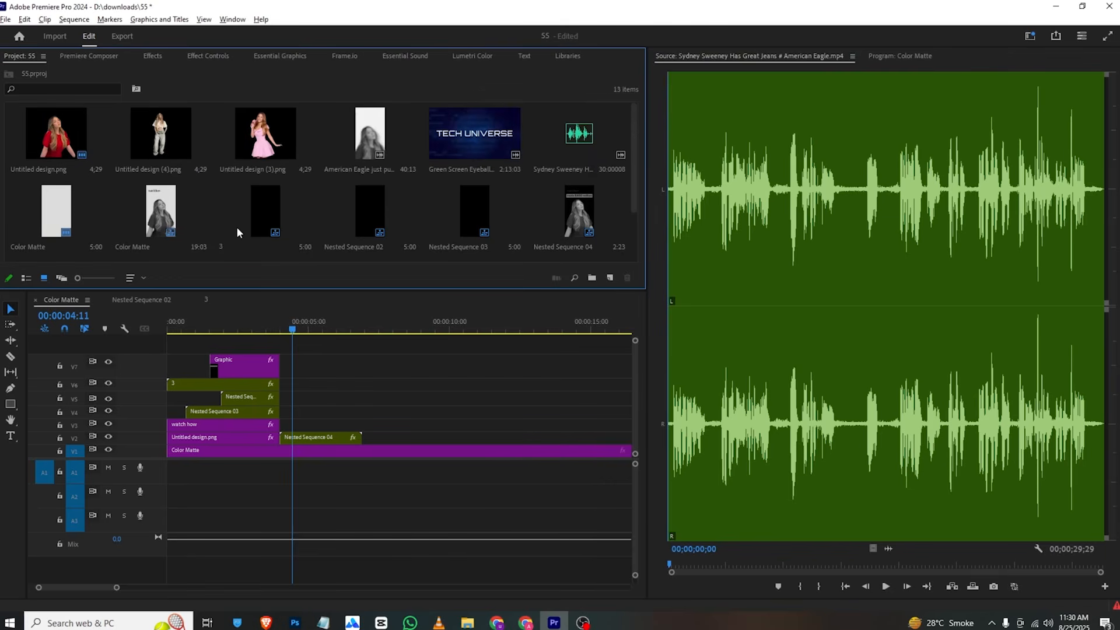
scroll(253, 146, "down", 1)
scroll(253, 146, "up", 1)
double_click(6, 149)
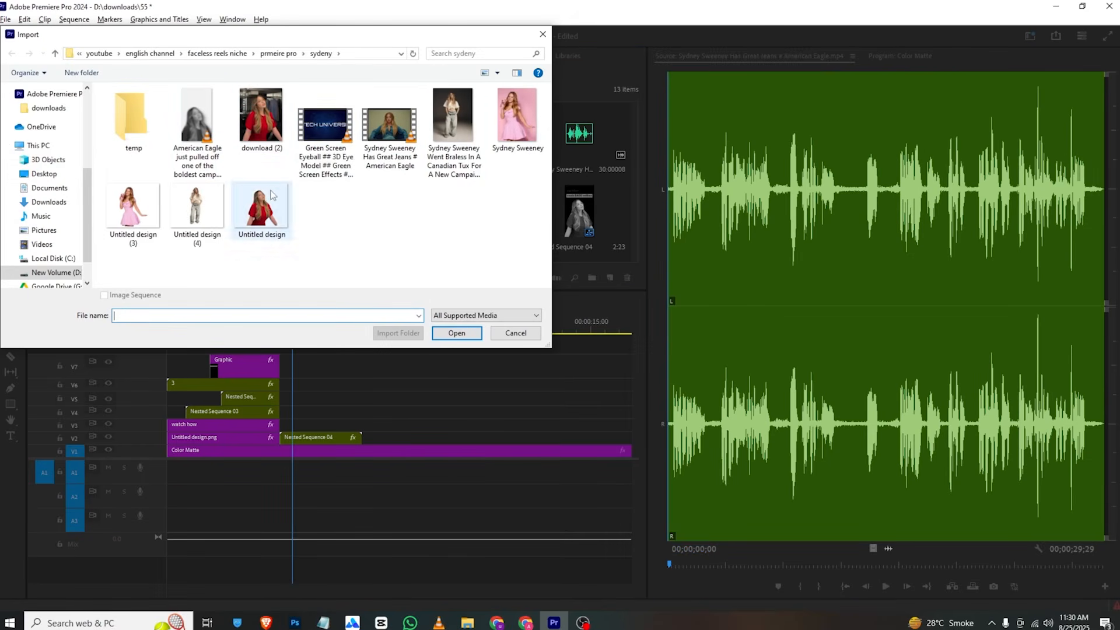
double_click(333, 146)
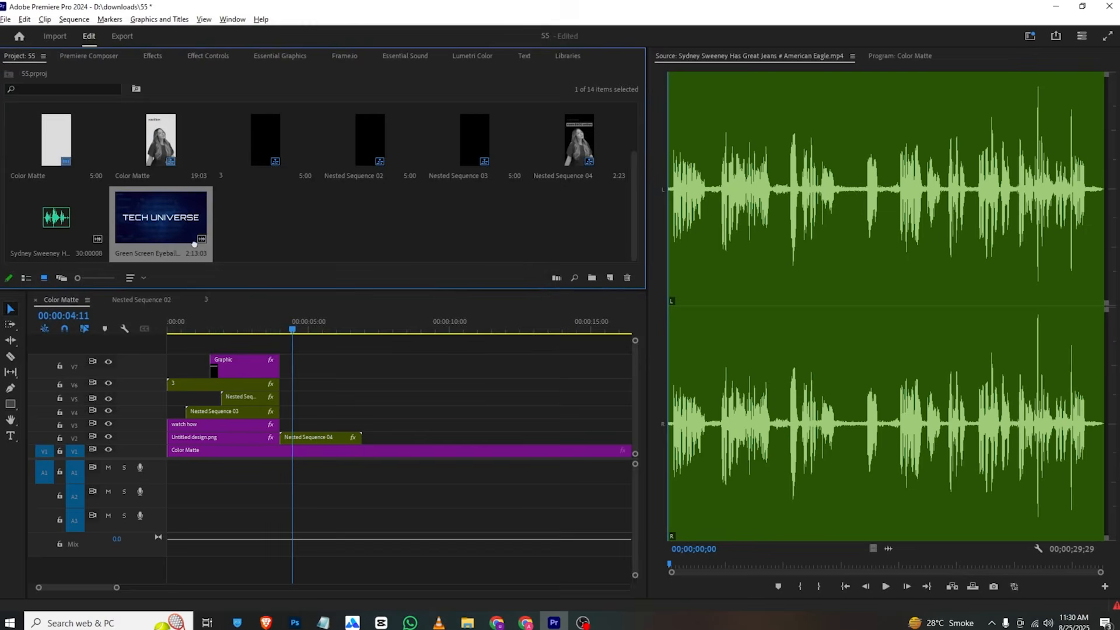
Step: Place the Green Screen Eyeball video on track V3 at 00:00:04:00, then unlink and delete its audio
left_click_drag(192, 241, 285, 425)
left_click(294, 327)
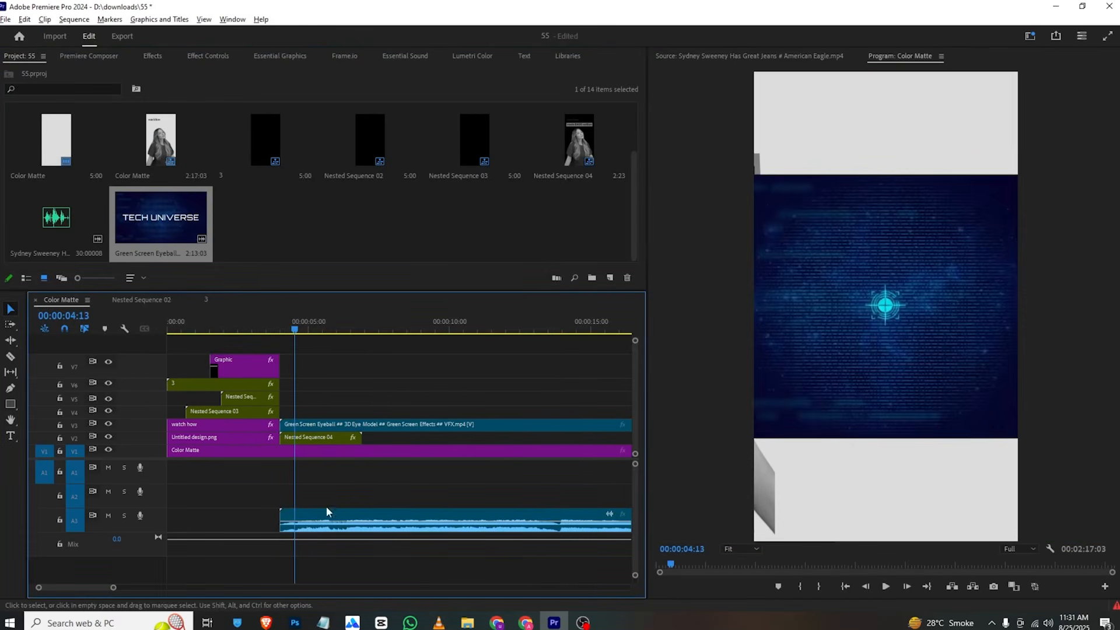
left_click(339, 522)
right_click(337, 522)
left_click(383, 227)
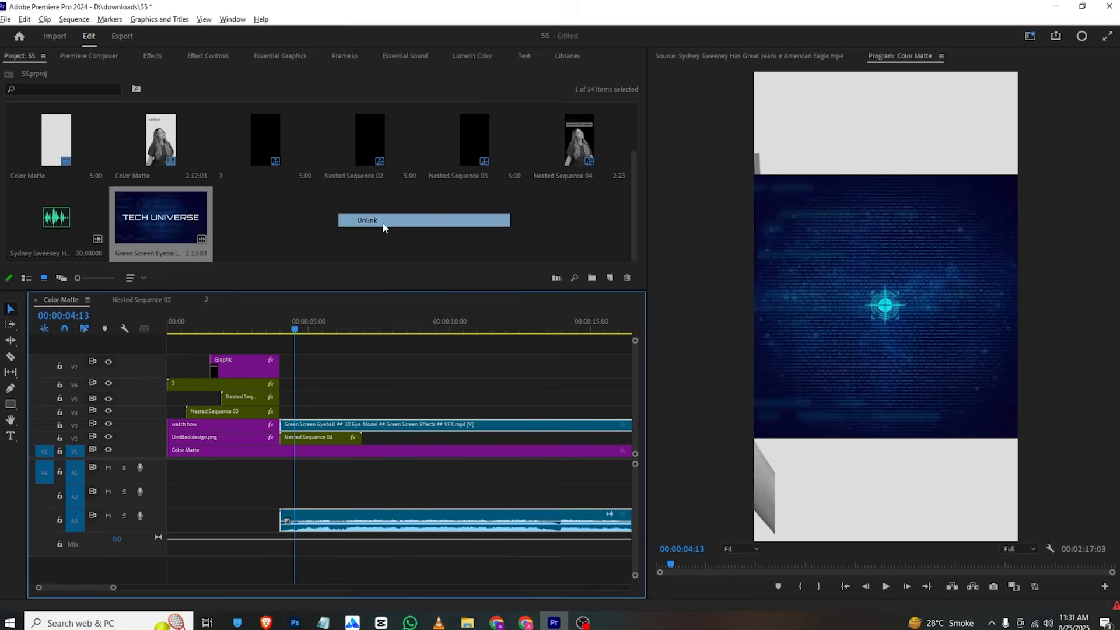
left_click(394, 531)
key("Delete")
Step: Split the Green Screen Eyeball clip at 00:00:04:13 and delete the part after the cut
key("c")
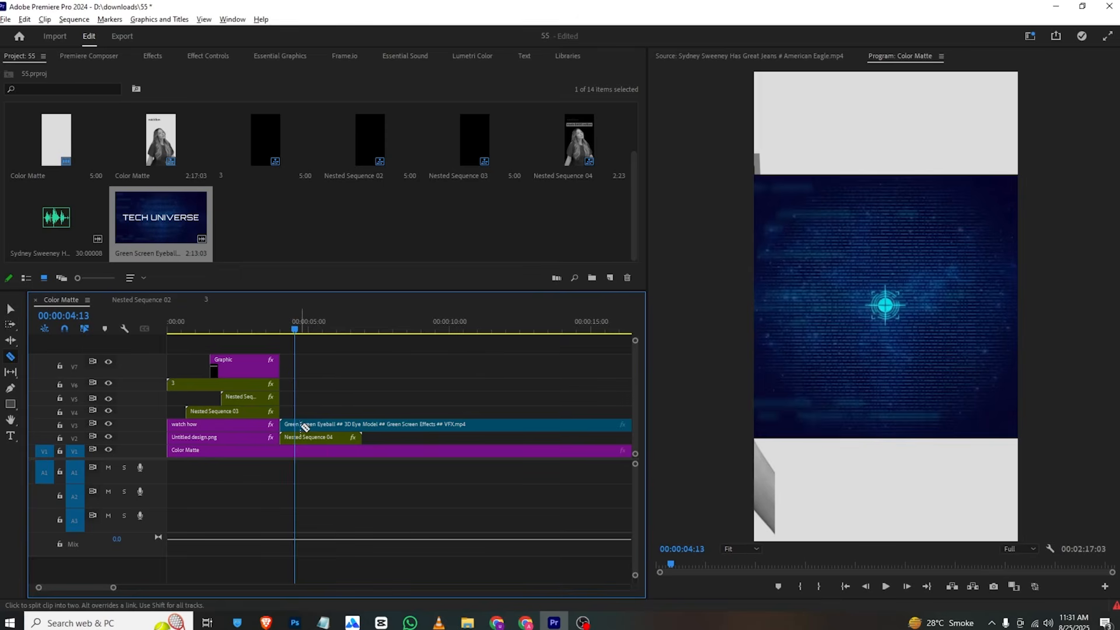
left_click(314, 422)
key("v")
left_click(314, 422)
key("Delete")
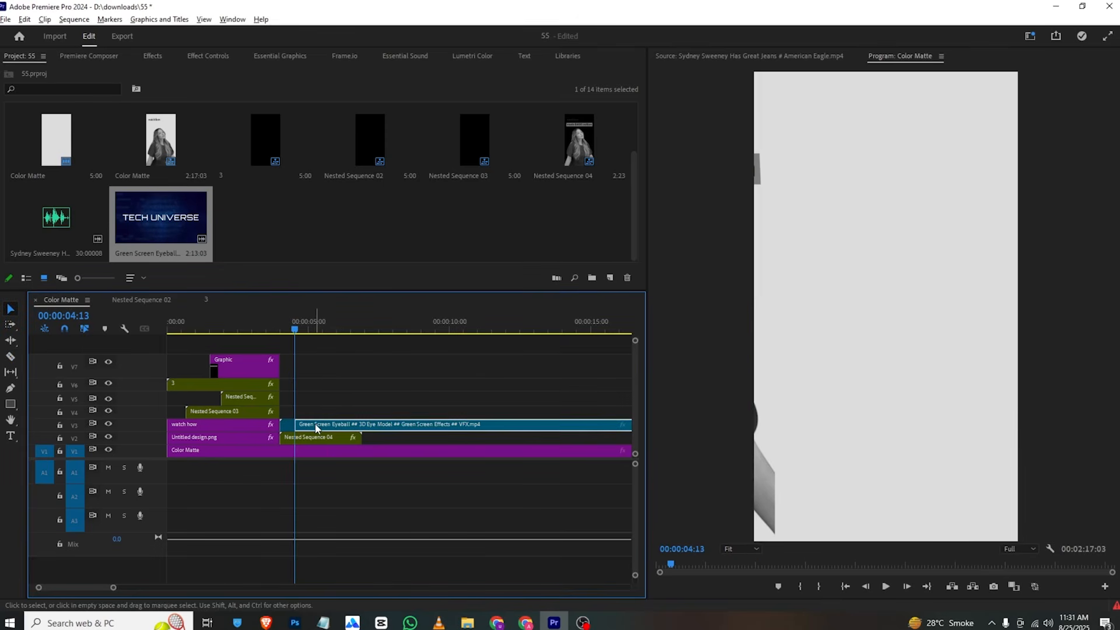
Step: Trim the Green Screen Eyeball clip to a short segment starting at 00:00:04:13 on V3 and set its scale to 46
left_click_drag(286, 426, 337, 425)
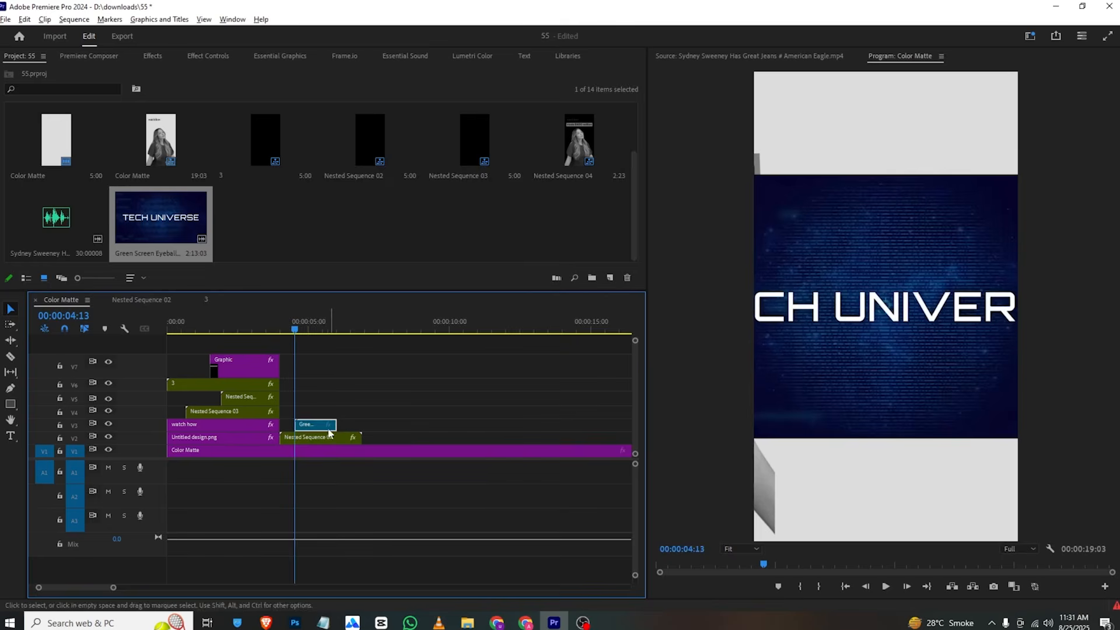
left_click(208, 56)
left_click(152, 57)
left_click(224, 60)
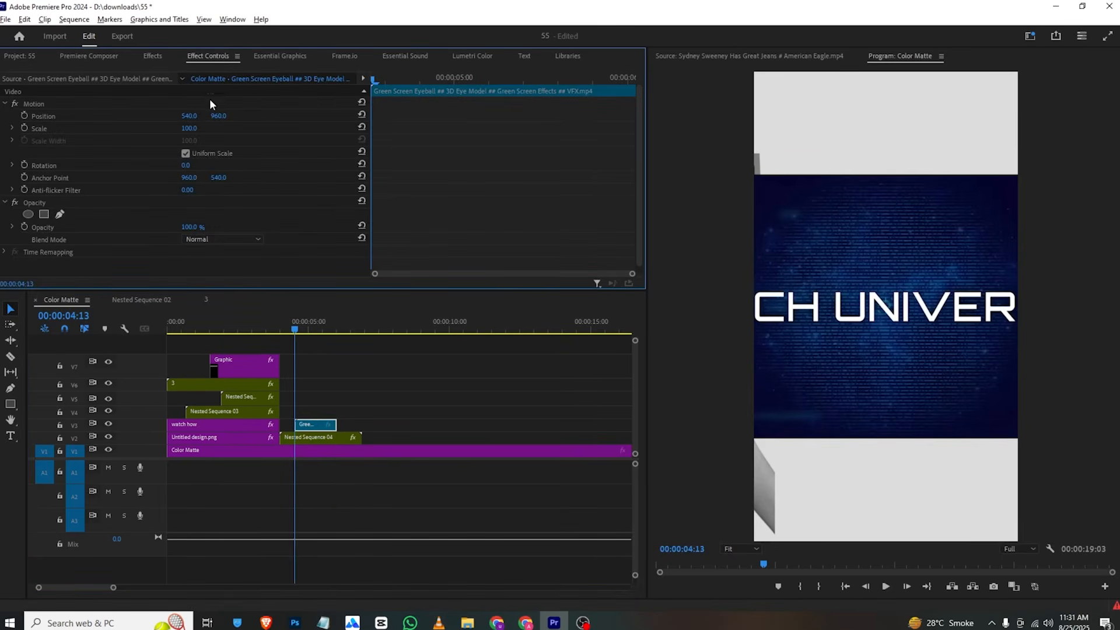
mouse_move(189, 131)
left_mouse_down()
mouse_move(152, 132)
mouse_move(190, 126)
mouse_move(180, 129)
left_mouse_up()
left_click_drag(187, 129, 189, 129)
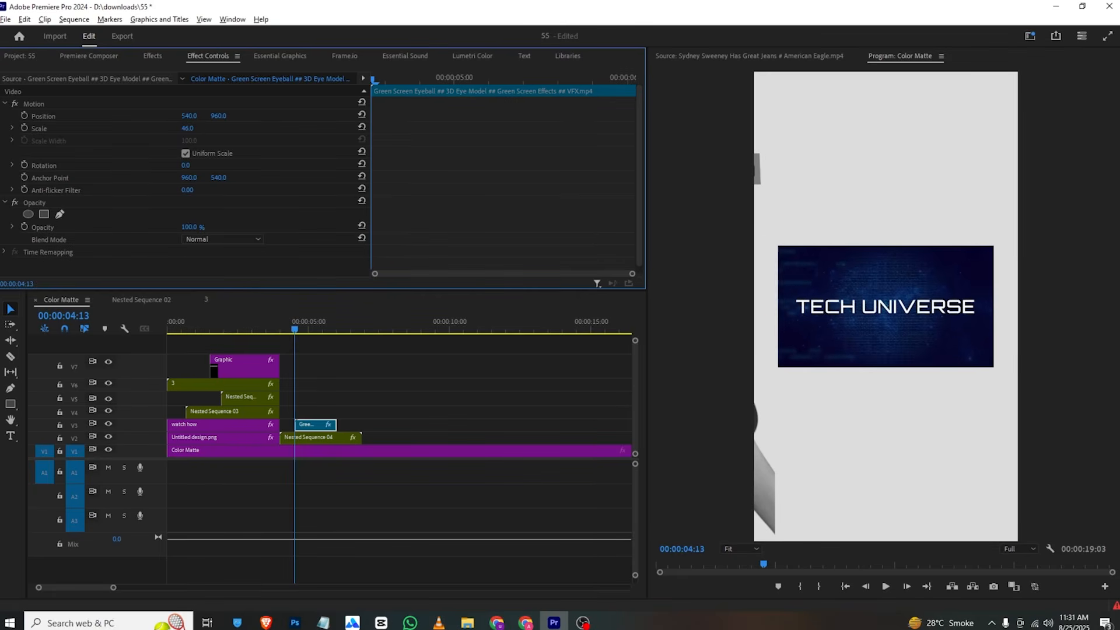
Step: Switch to the reference video in VLC and examine the shadow around the framed clip in the "American Eagle Ad" scene
left_click(455, 624)
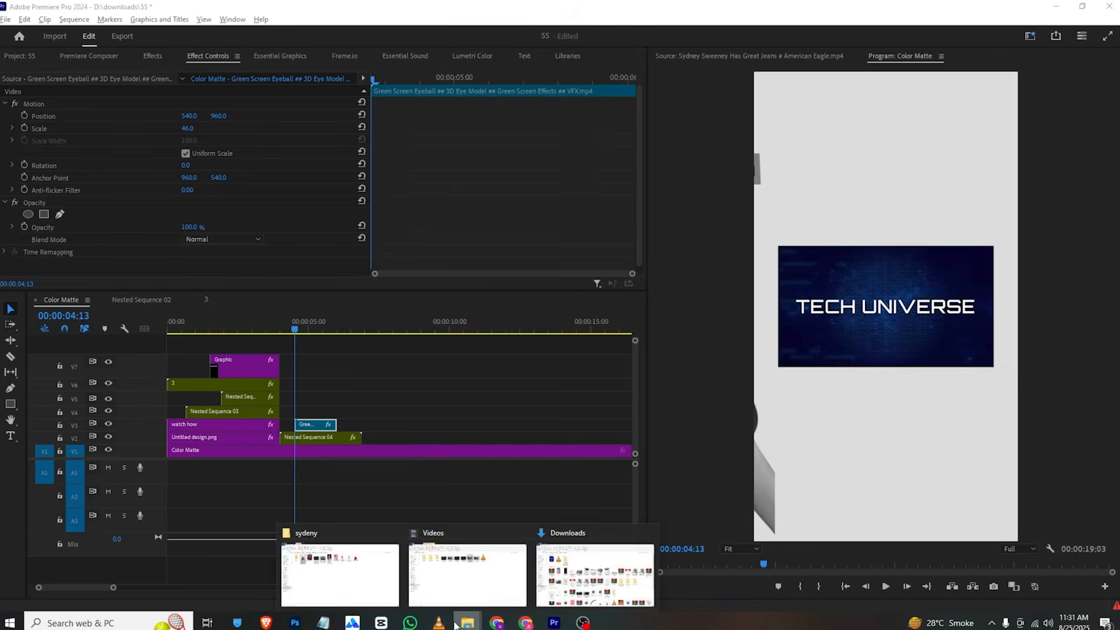
left_click(443, 623)
left_click(75, 586)
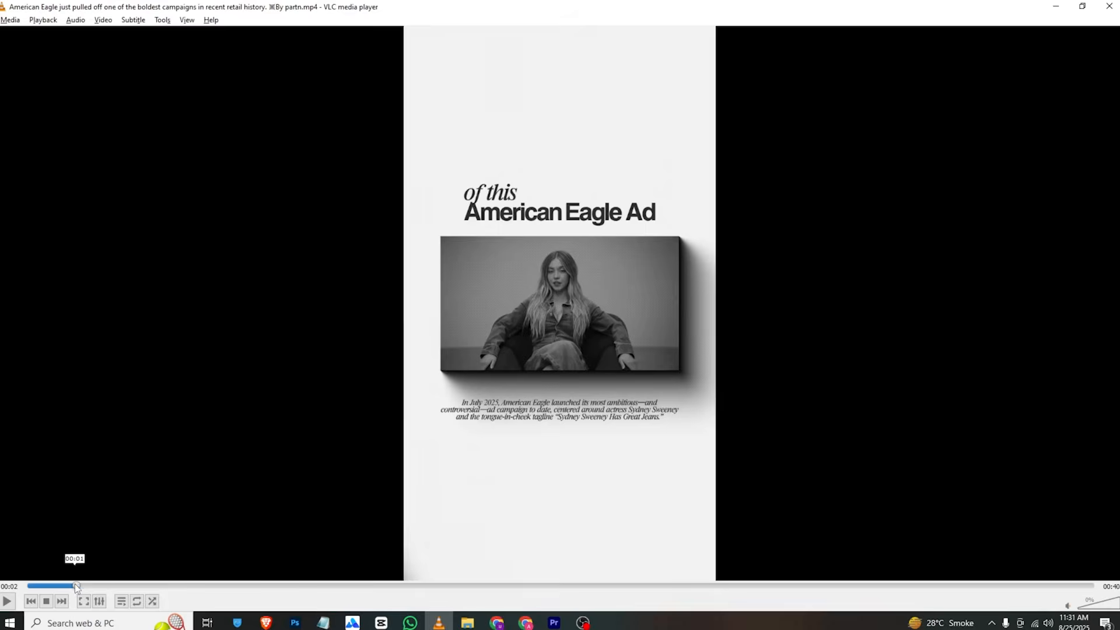
key("space")
key("space")
key("alt+Tab")
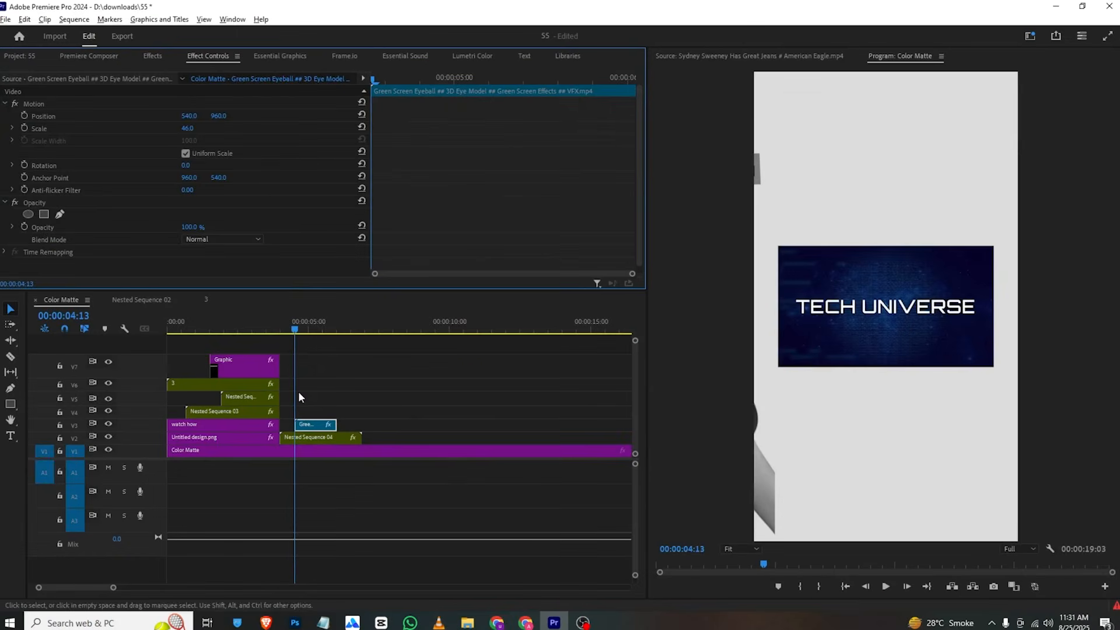
Step: Find the Drop Shadow effect and apply it to the Green Screen Eyeball clip
left_click(152, 55)
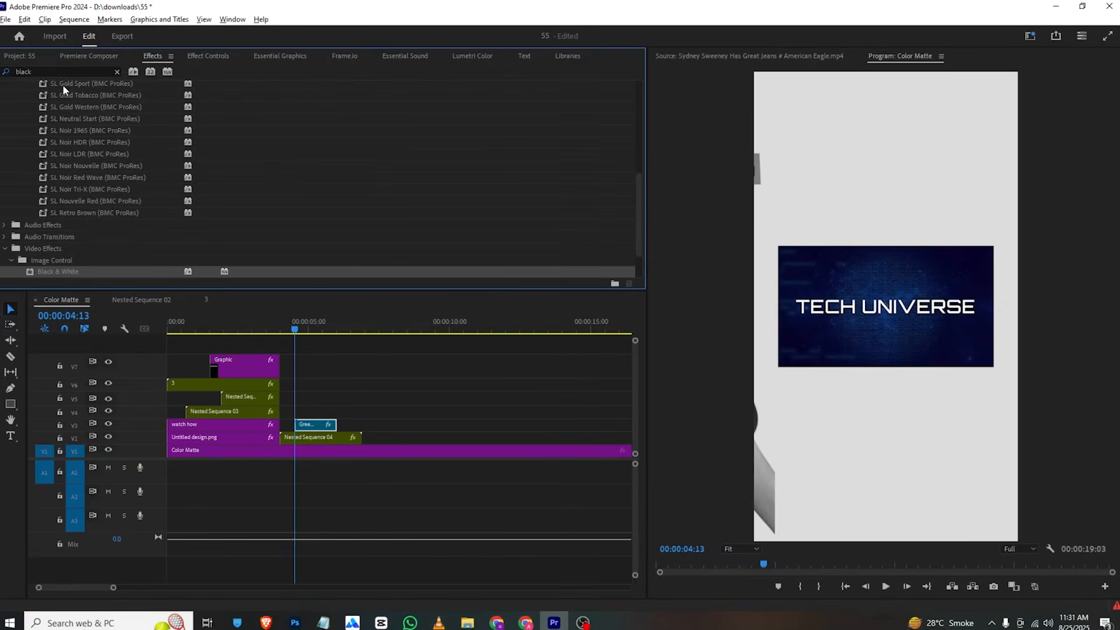
left_click(73, 72)
type("drop")
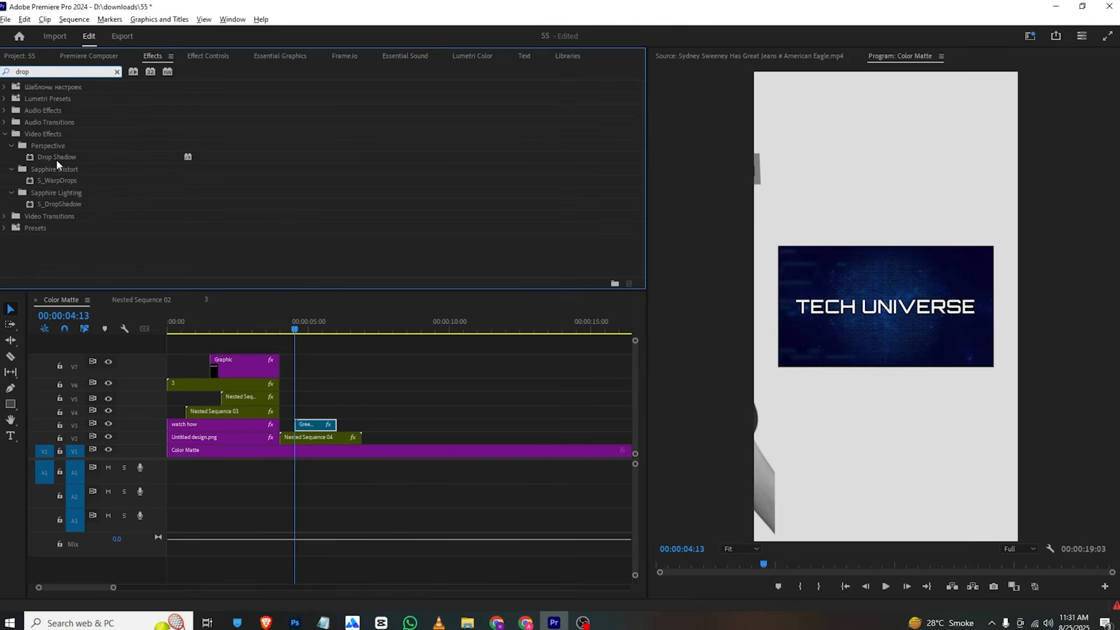
left_click_drag(58, 161, 321, 431)
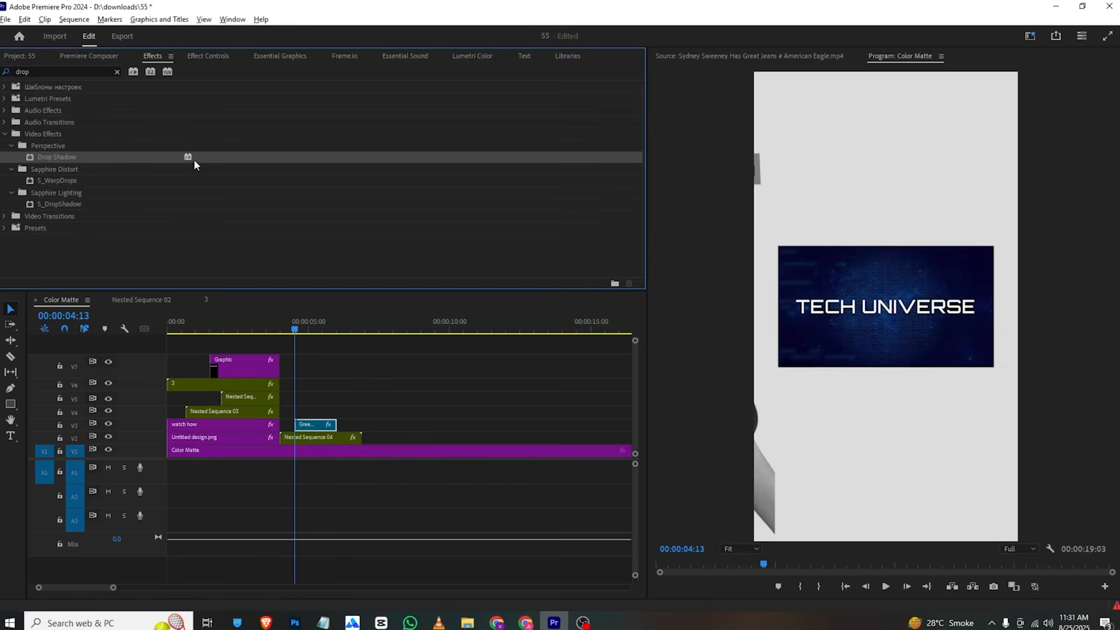
Step: Set the eyeball clip's drop shadow to 100% opacity, direction 1x114.0°, distance 204 and softness 441
left_click(195, 59)
scroll(147, 180, "down", 3)
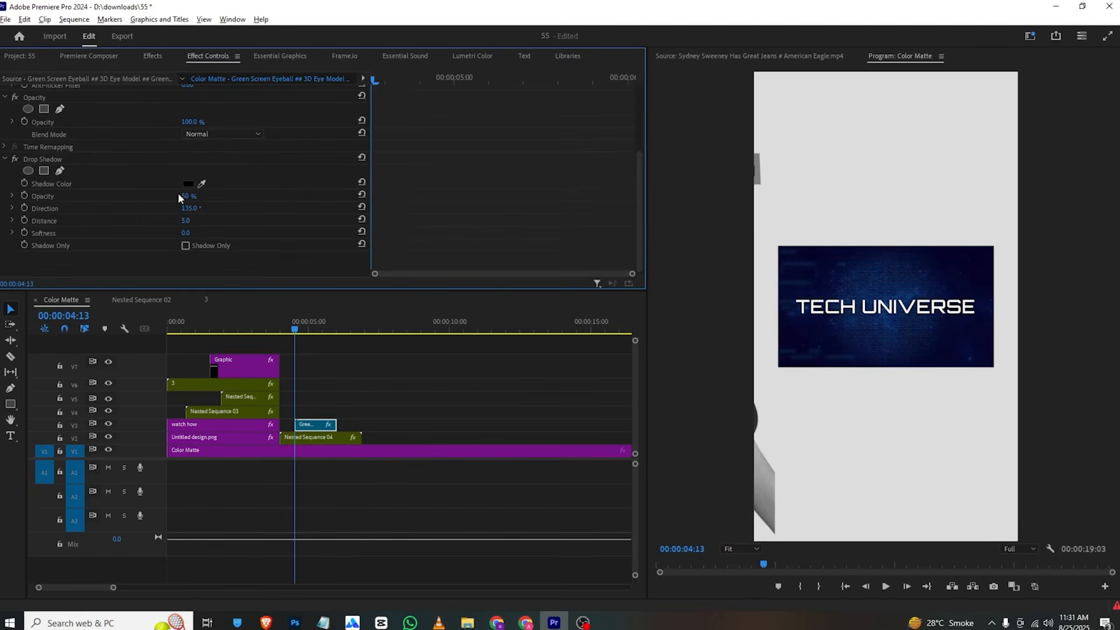
left_click_drag(184, 197, 199, 197)
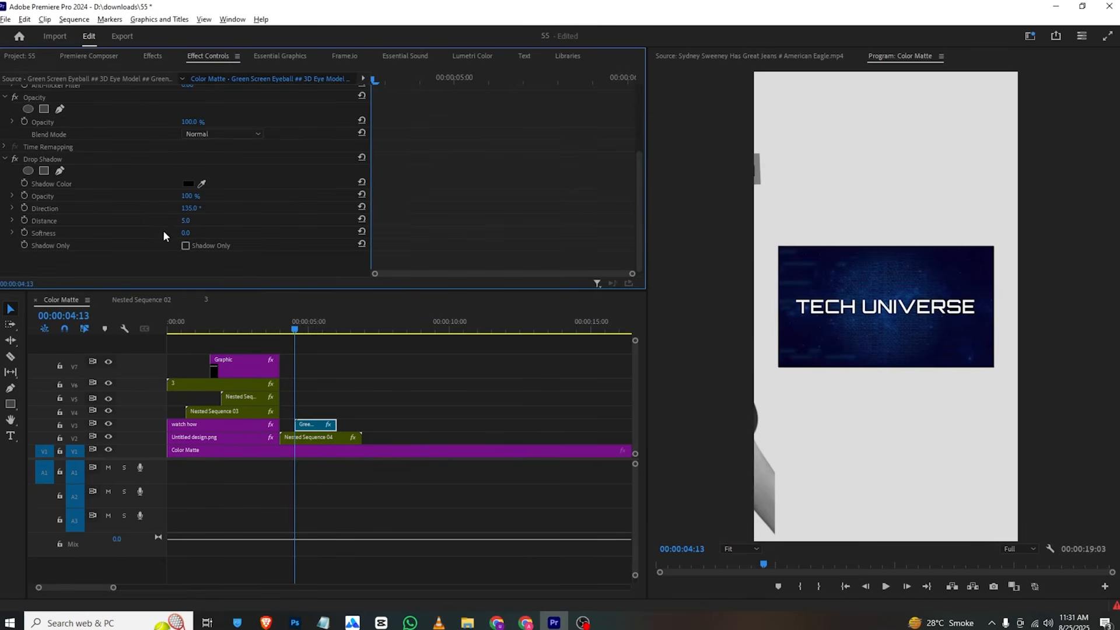
mouse_move(188, 208)
left_mouse_down()
mouse_move(201, 233)
mouse_move(190, 221)
left_mouse_up()
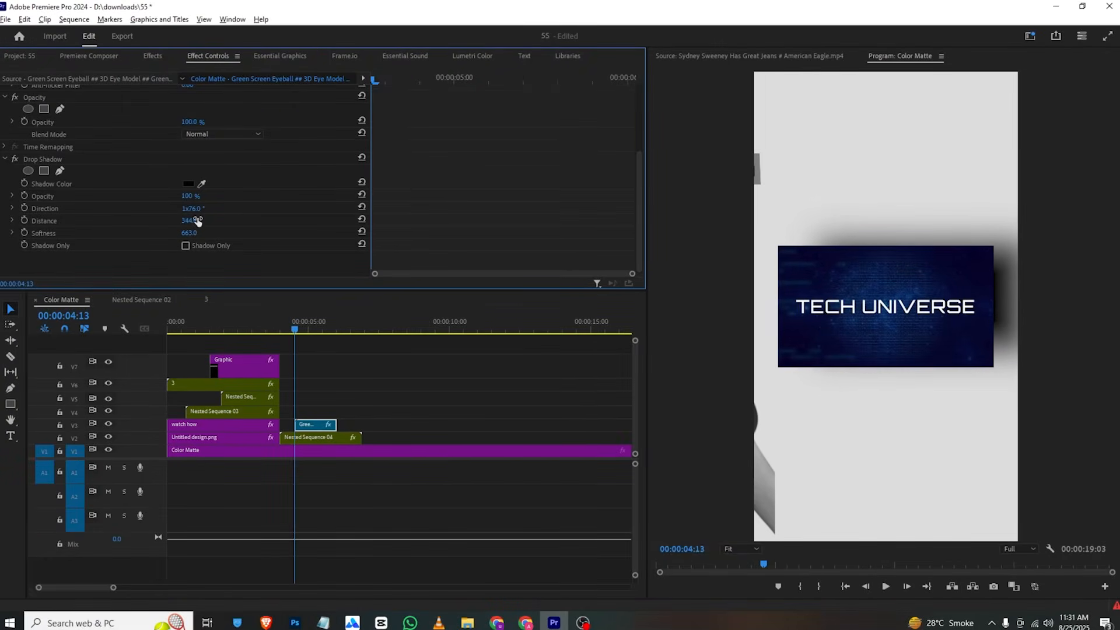
left_click_drag(196, 214, 250, 231)
left_click_drag(194, 208, 179, 208)
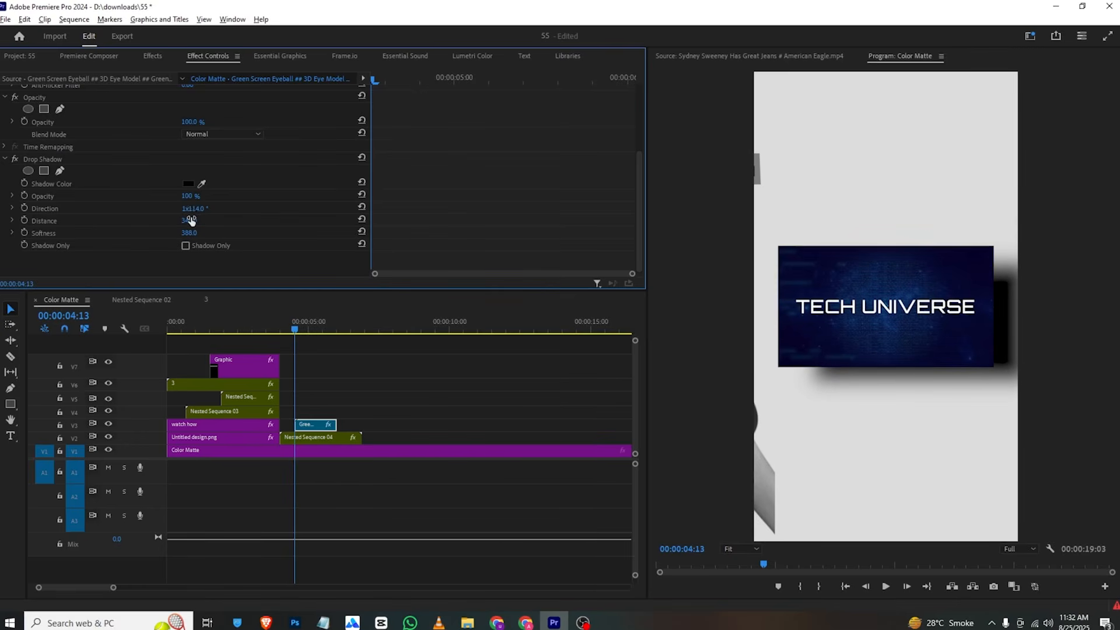
mouse_move(200, 223)
left_mouse_down()
mouse_move(169, 223)
mouse_move(188, 232)
left_mouse_up()
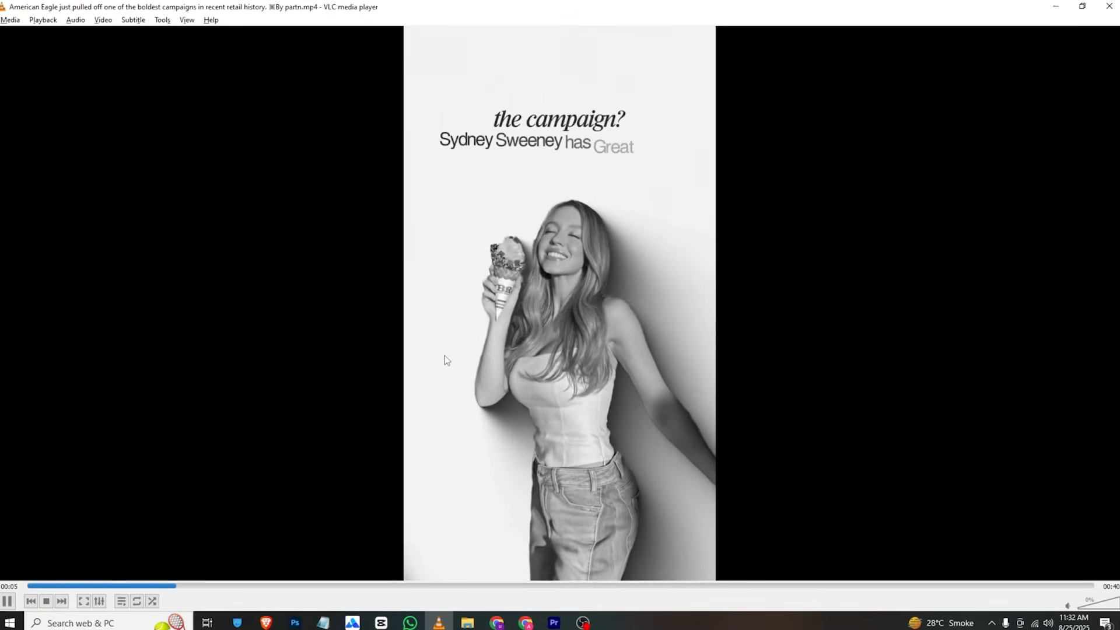
Step: Check "the campaign?" scene in the VLC reference video and place Untitled design (3).png on V4 near the end of the eyeball clip
key("space")
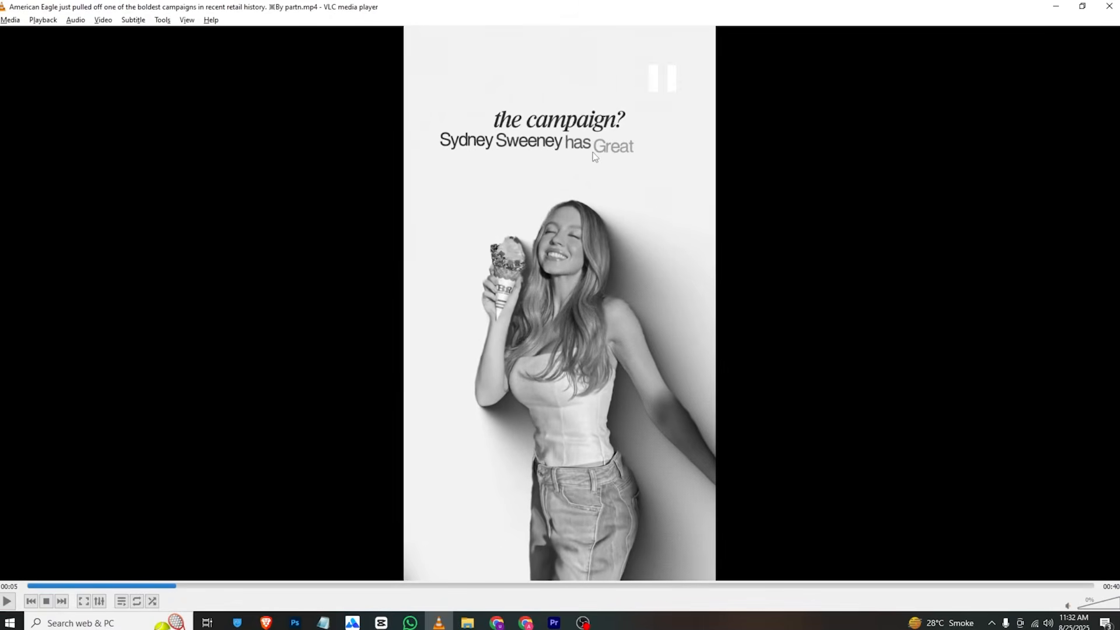
key("space")
key("space")
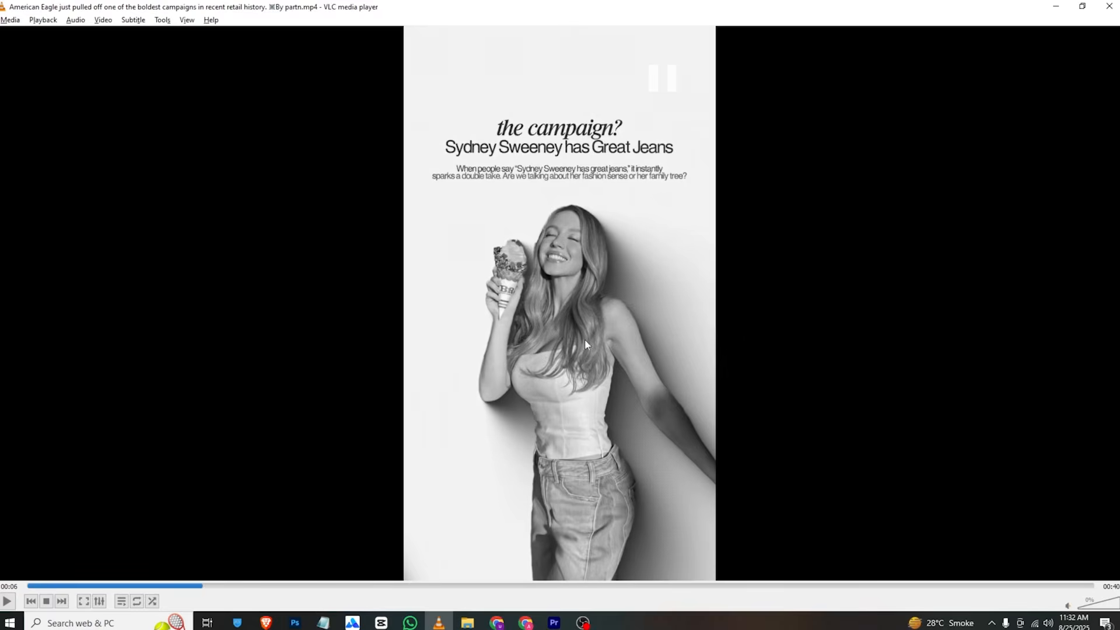
left_click(553, 623)
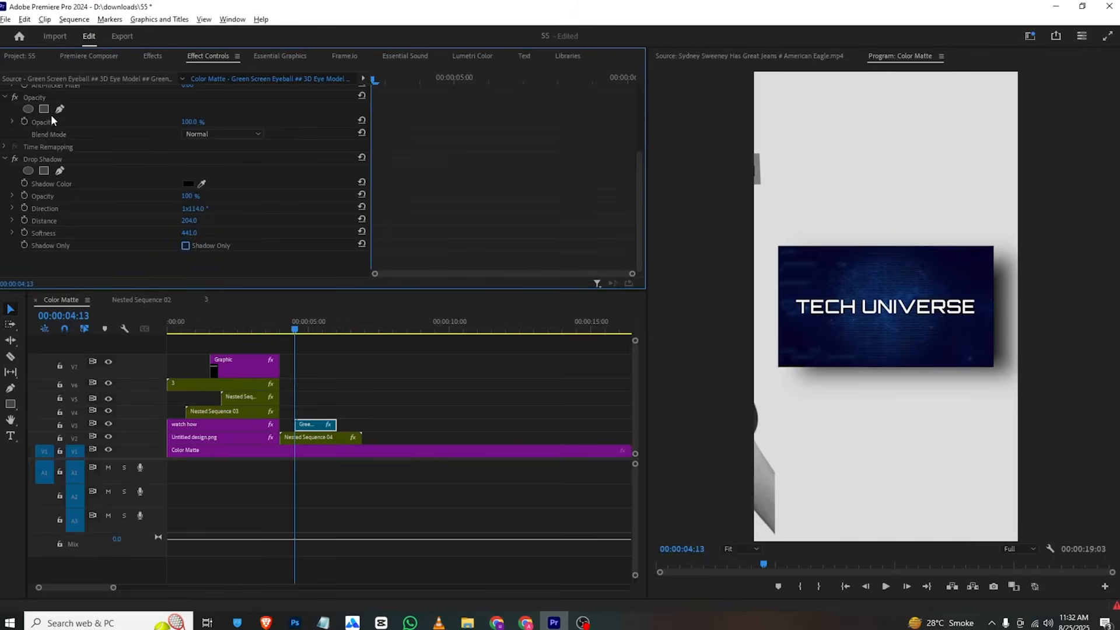
left_click(23, 56)
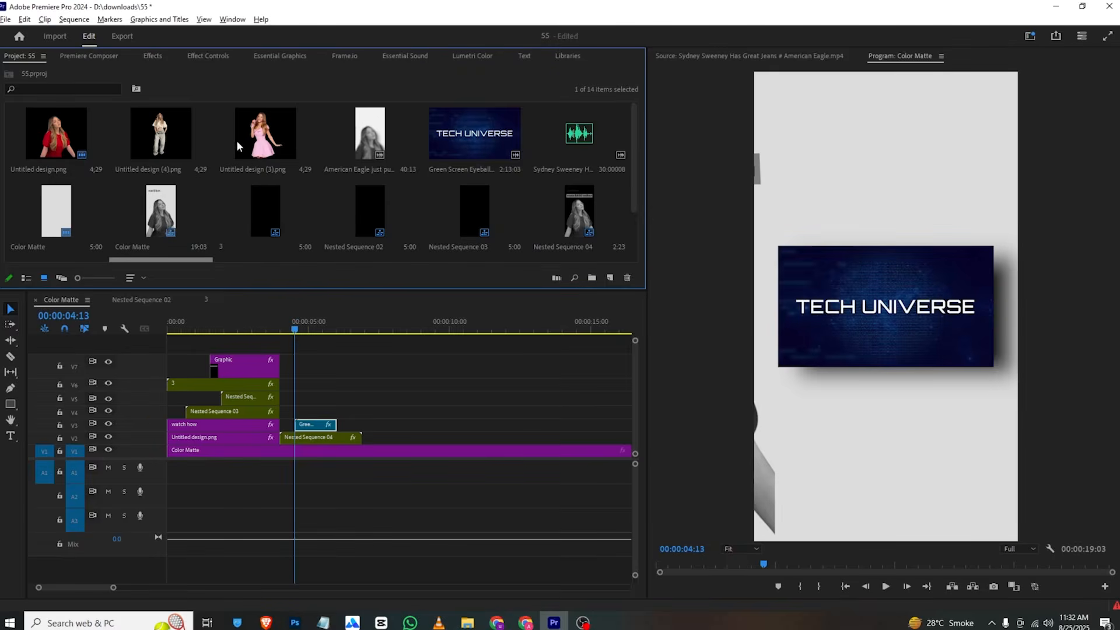
left_click(276, 142)
left_click_drag(290, 339, 331, 411)
left_click(300, 330)
Step: Recheck the reference around 00:04, split the eyeball clip where Untitled design (3).png starts and delete the part after the cut
key("alt+Tab")
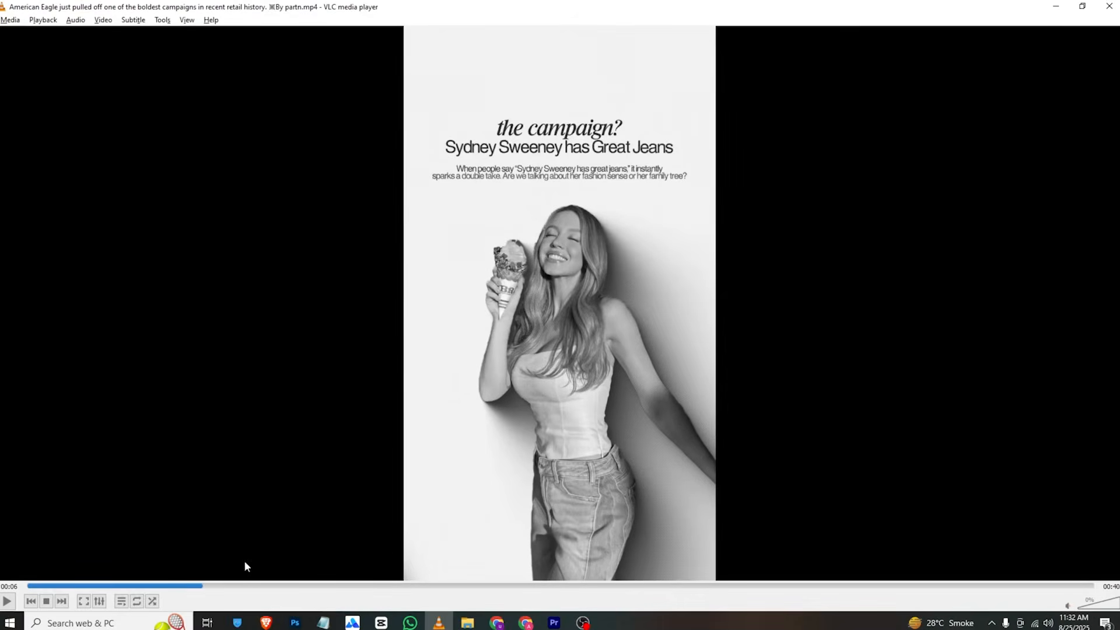
left_click_drag(195, 583, 152, 601)
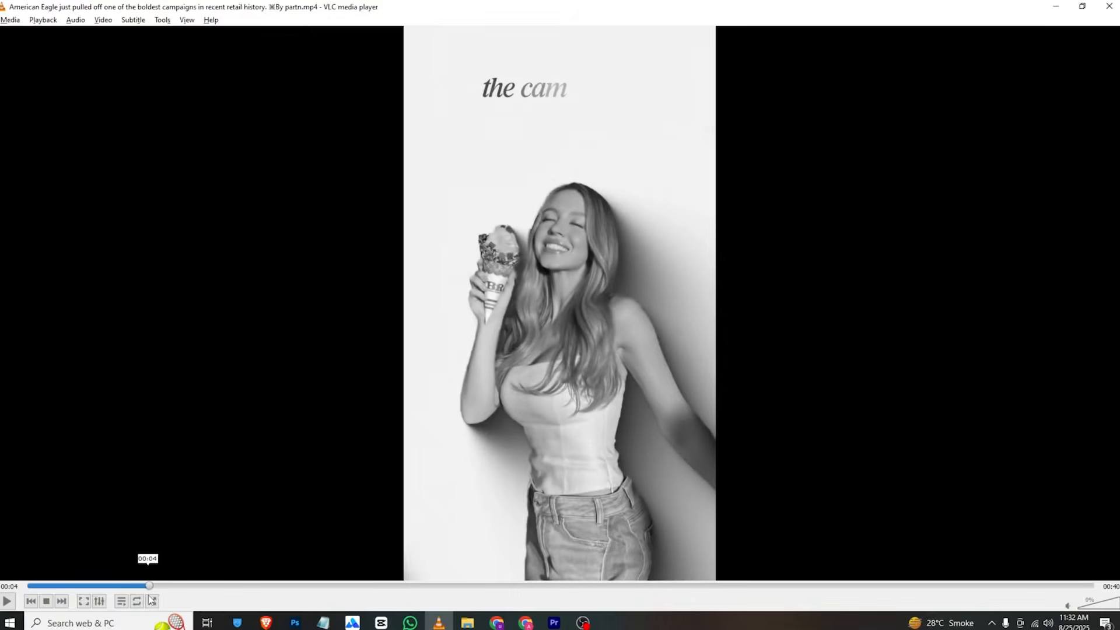
left_click(555, 622)
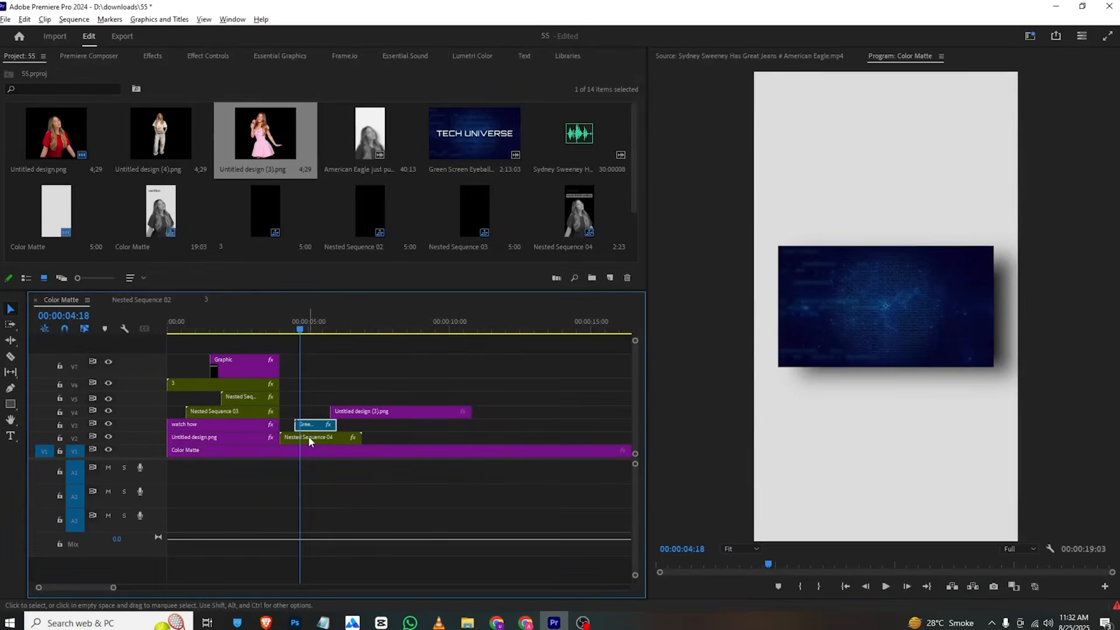
left_click_drag(300, 329, 335, 331)
key("c")
left_click(330, 425)
key("v")
left_click(333, 428)
key("Delete")
Step: Move Untitled design (3).png down to V3 beside the eyeball clip and set its scale to 234 and position to 693, 1335
left_click_drag(349, 412, 352, 426)
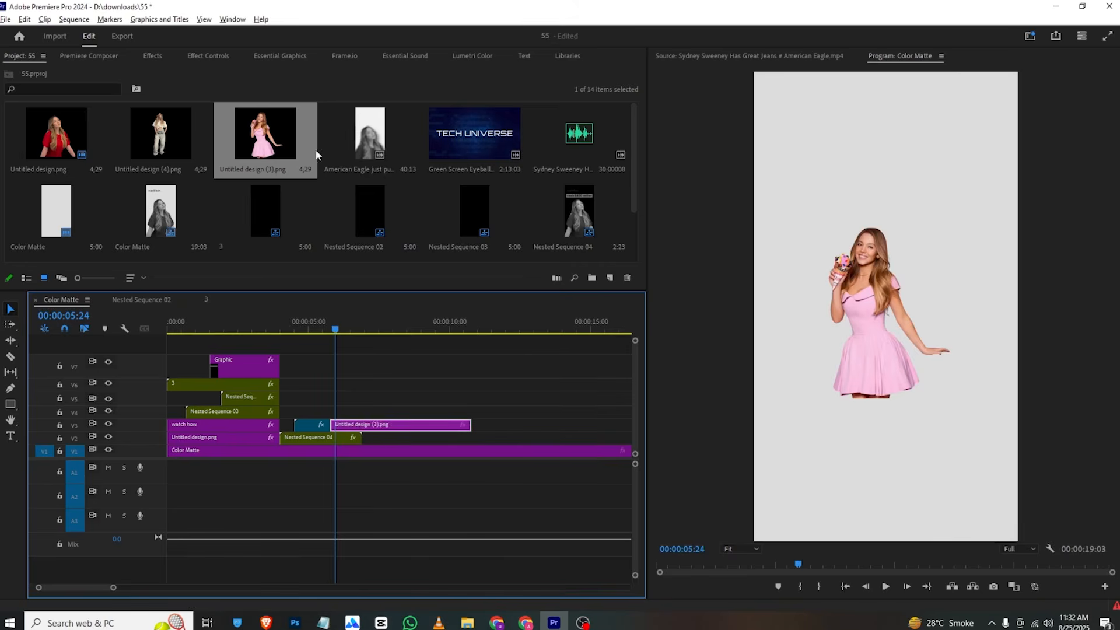
left_click(201, 55)
left_click_drag(189, 128, 437, 115)
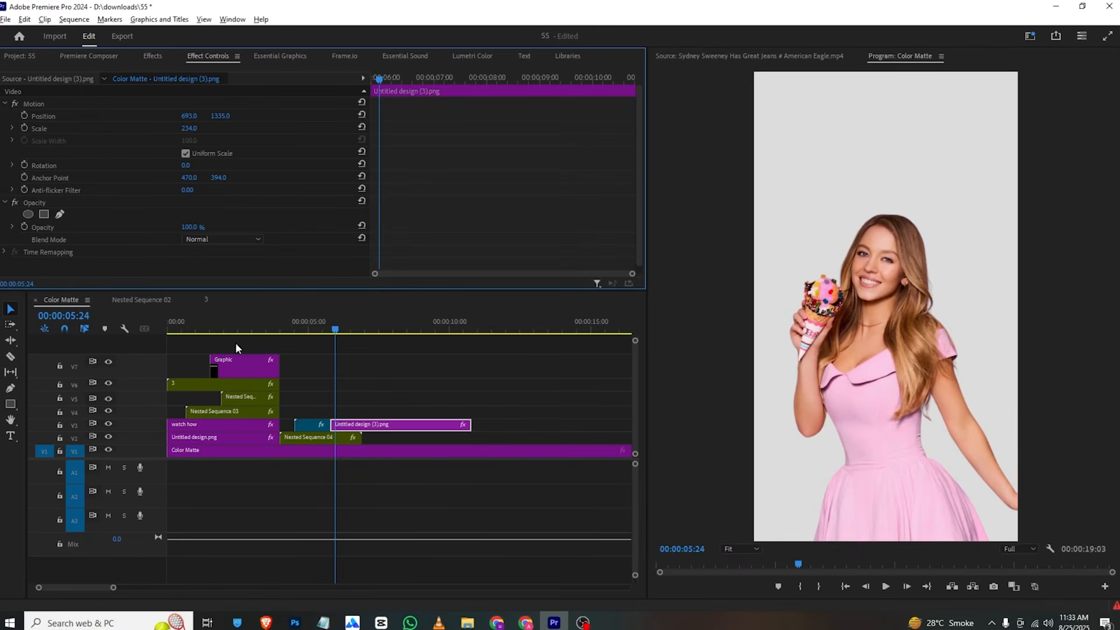
Step: Copy the Black & White effect from Untitled design.png onto Untitled design (3).png and put the playhead at 00:00:05:20
left_click(222, 436)
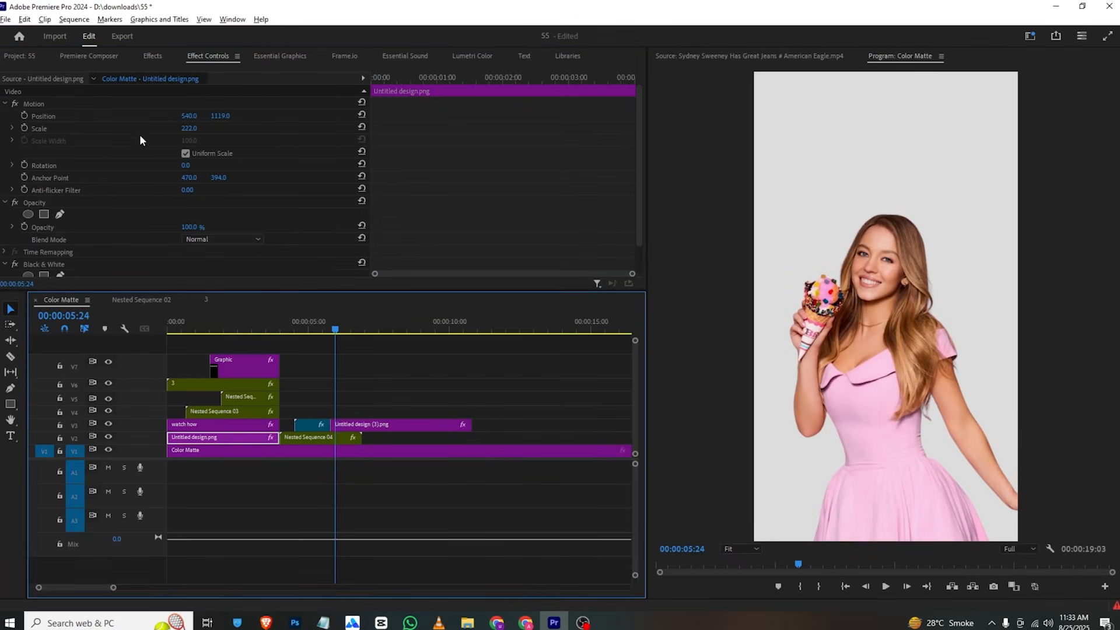
scroll(139, 140, "down", 1)
left_click(51, 232)
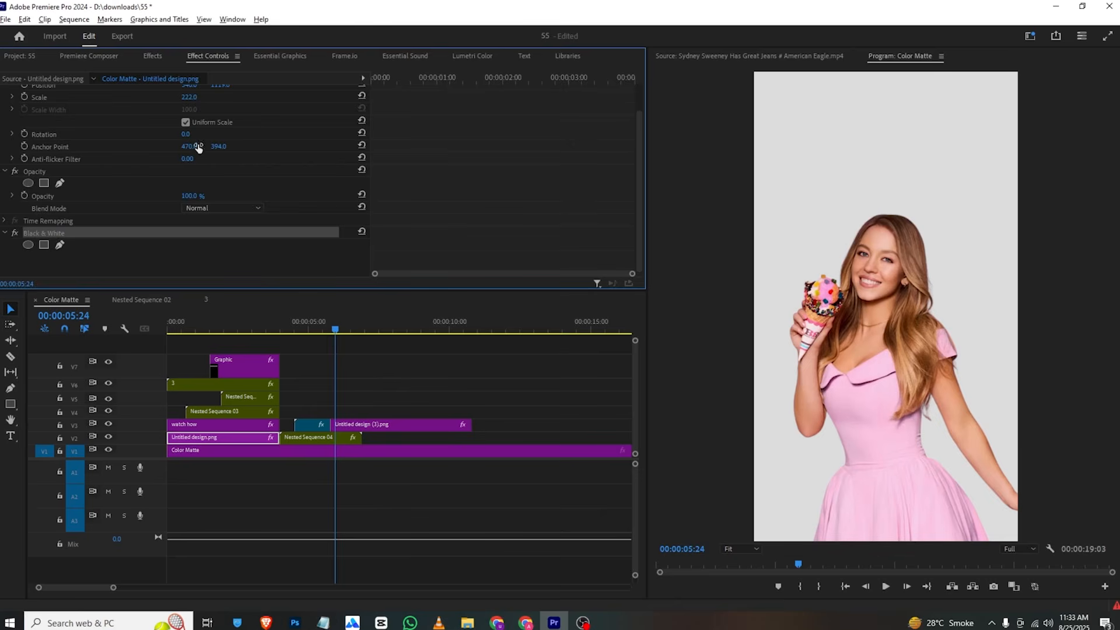
left_click(389, 426)
left_click(205, 239)
left_click(206, 266)
left_click(208, 268)
key("ctrl+v")
left_click(210, 240)
left_click(212, 251)
left_click_drag(379, 78, 341, 88)
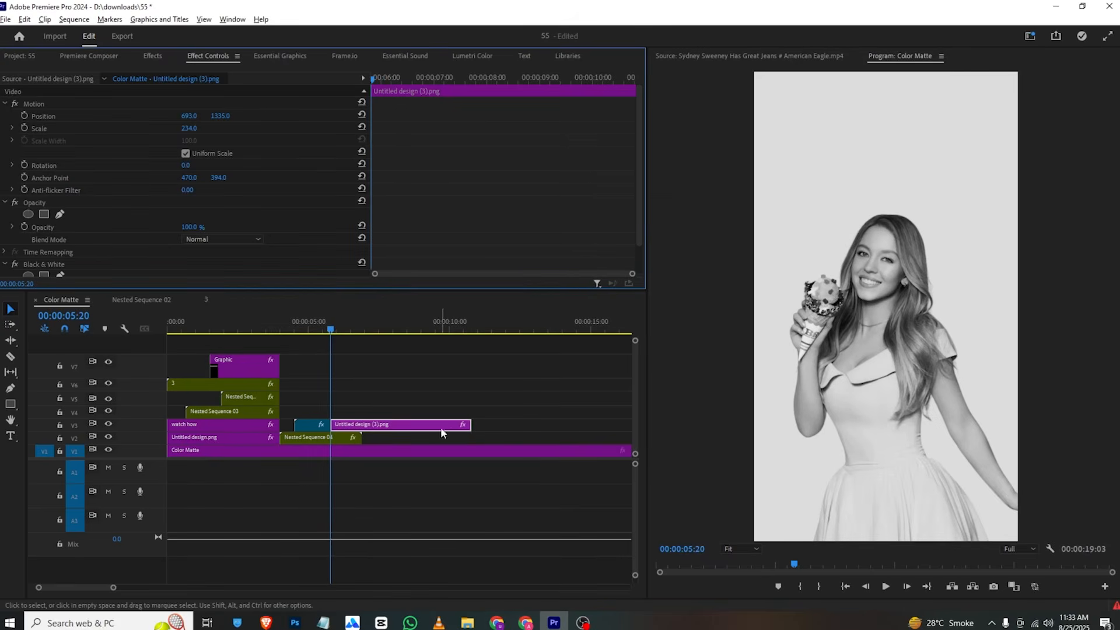
Step: Duplicate Nested Sequence 03 onto V4 above the start of Untitled design (3).png and preview it
left_click(441, 622)
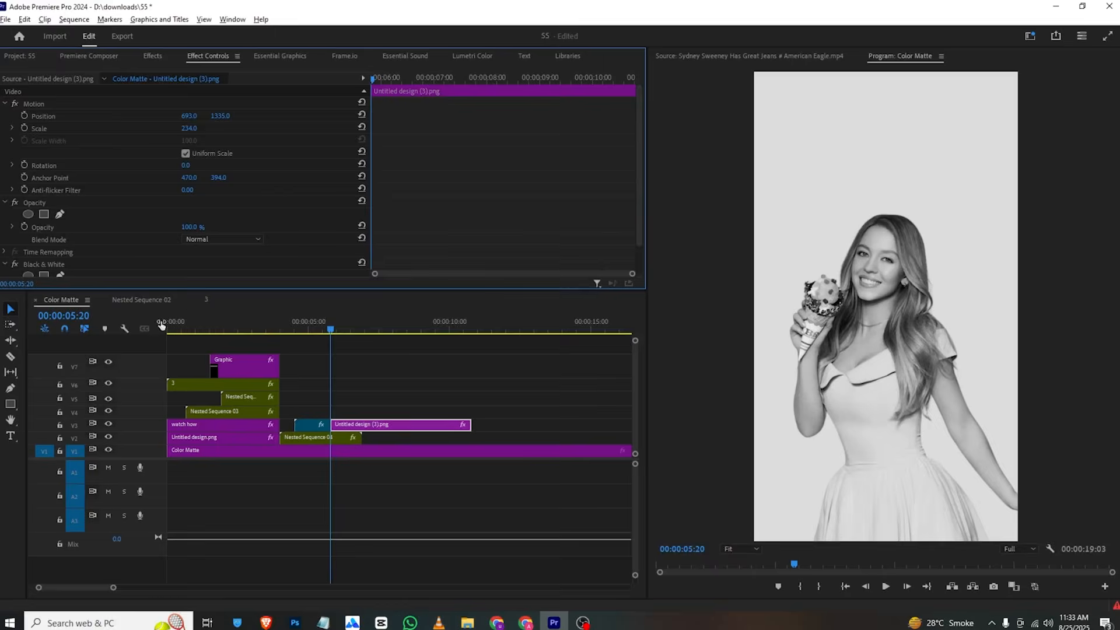
left_click(208, 418)
left_click(229, 412)
left_click_drag(238, 411, 376, 409)
key("space")
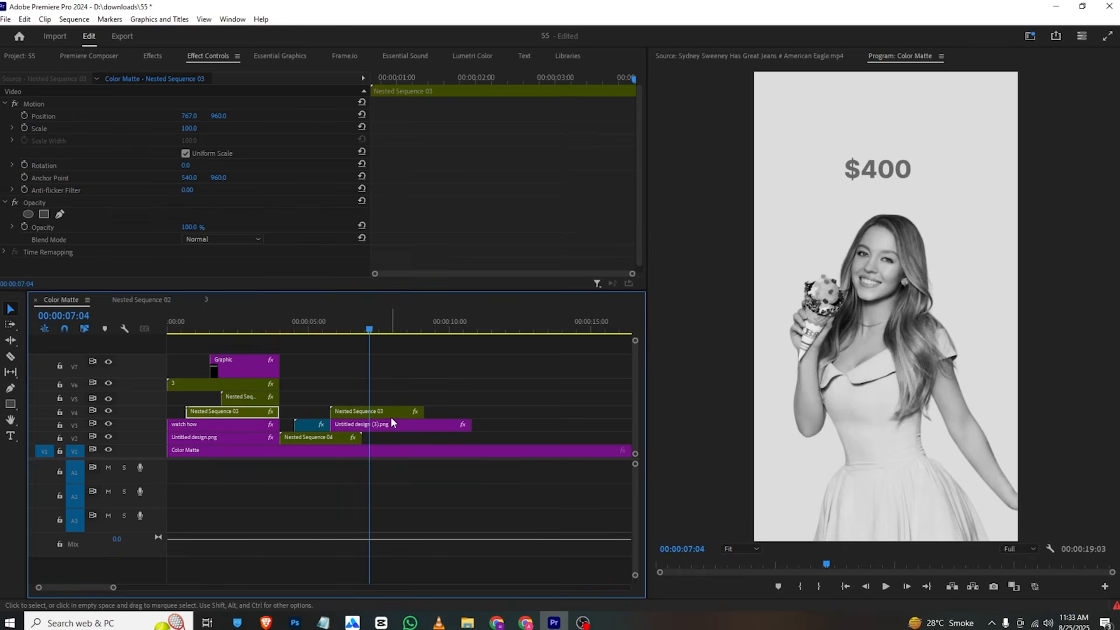
Step: Nest the duplicated Nested Sequence 03 and Untitled design (3).png together, keeping the suggested name Nested Sequence 05
left_click(328, 330)
left_click_drag(347, 390, 347, 427)
right_click(347, 428)
left_click(373, 362)
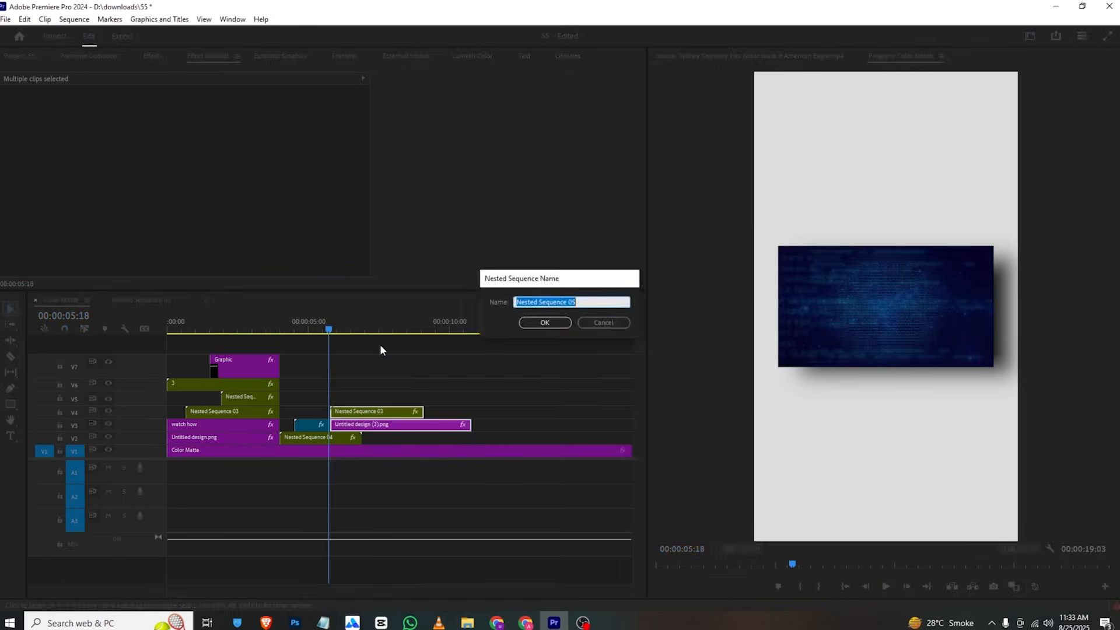
key("Return")
left_click(348, 425)
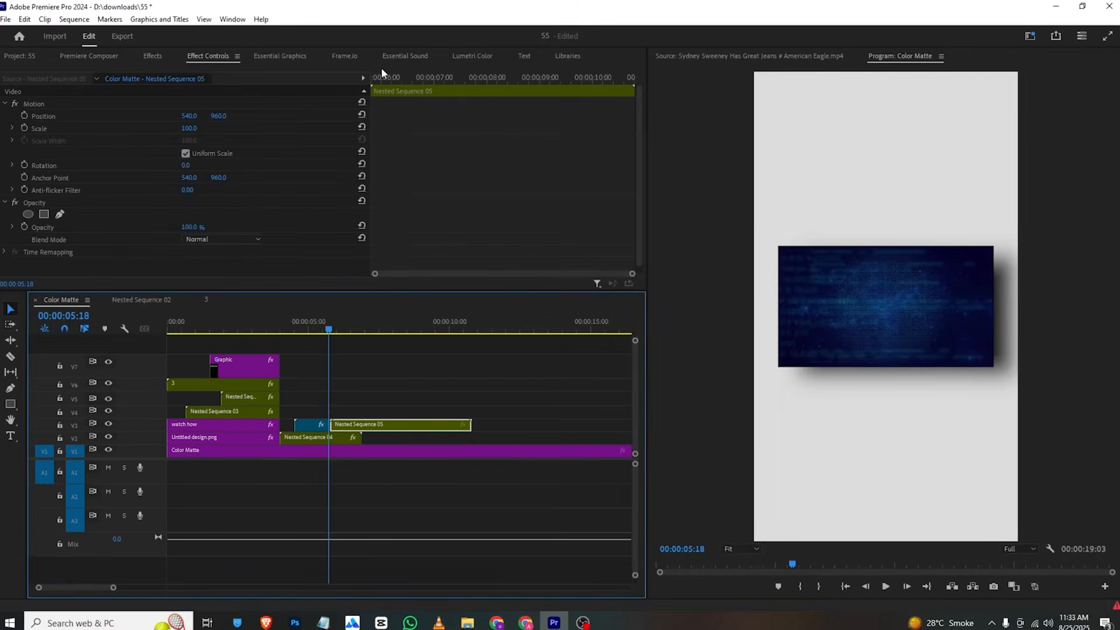
left_click(71, 57)
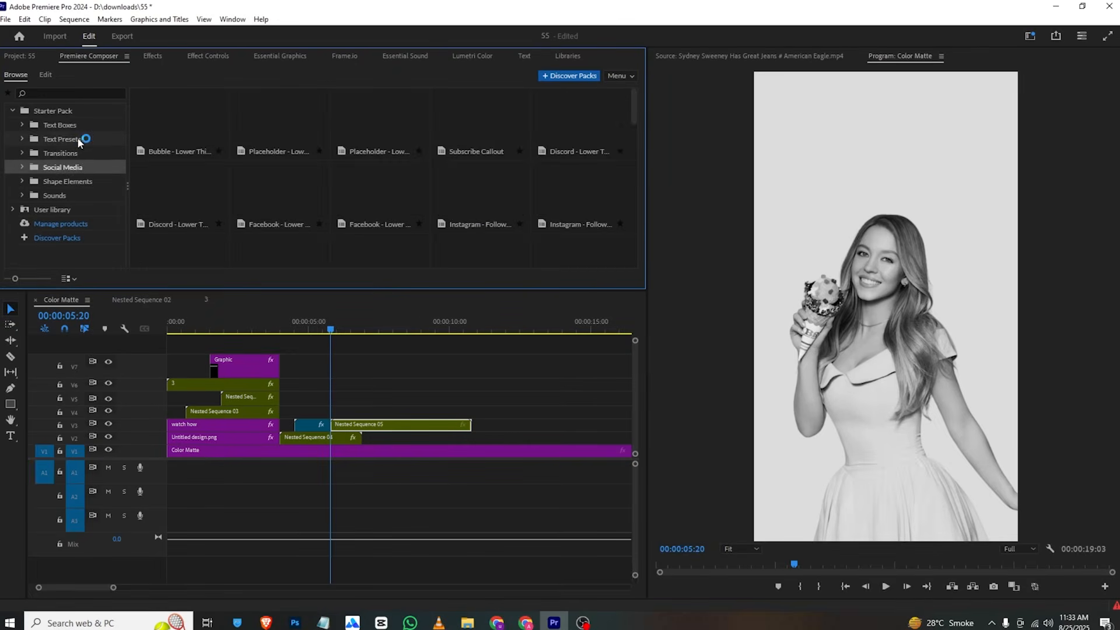
left_click(82, 152)
scroll(274, 186, "down", 1)
scroll(279, 191, "up", 1)
left_click(286, 188)
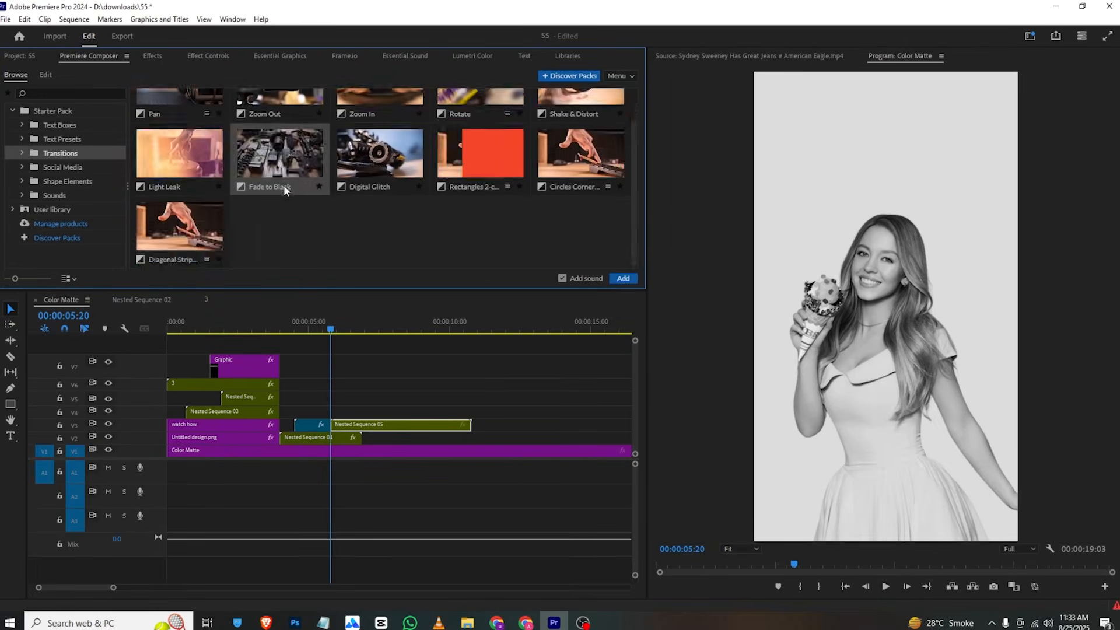
Step: Add scale 100 and opacity 100% keyframes to Nested Sequence 05 at 00:00:05:20 and shift both to shortly after 00:00:07:00
left_click(218, 57)
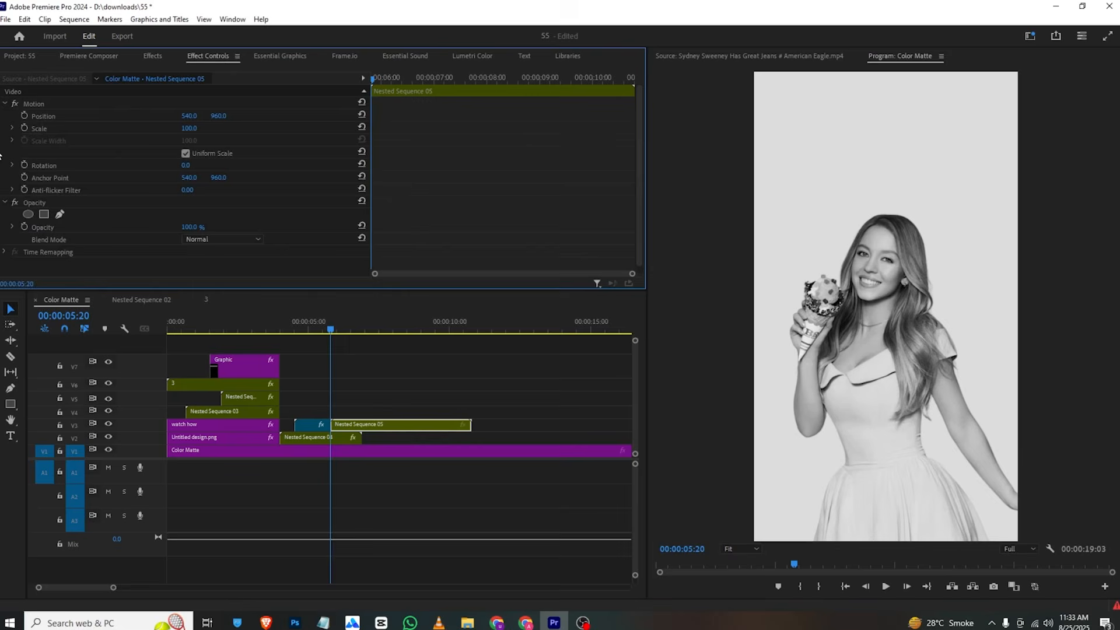
left_click(25, 126)
scroll(34, 199, "down", 1)
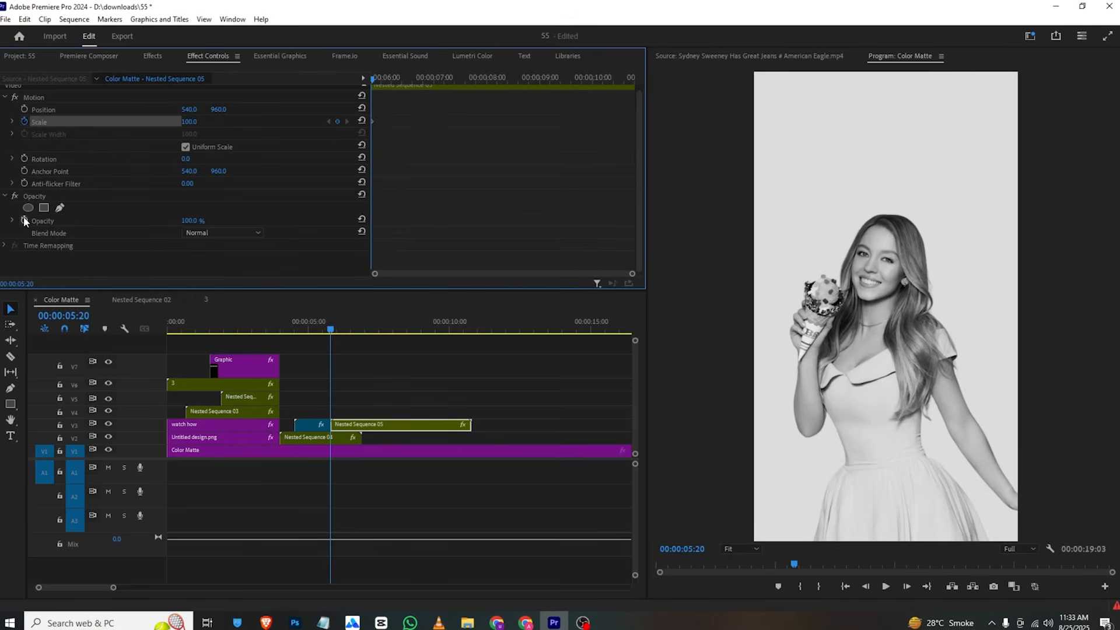
left_click(24, 220)
left_click_drag(382, 110, 356, 249)
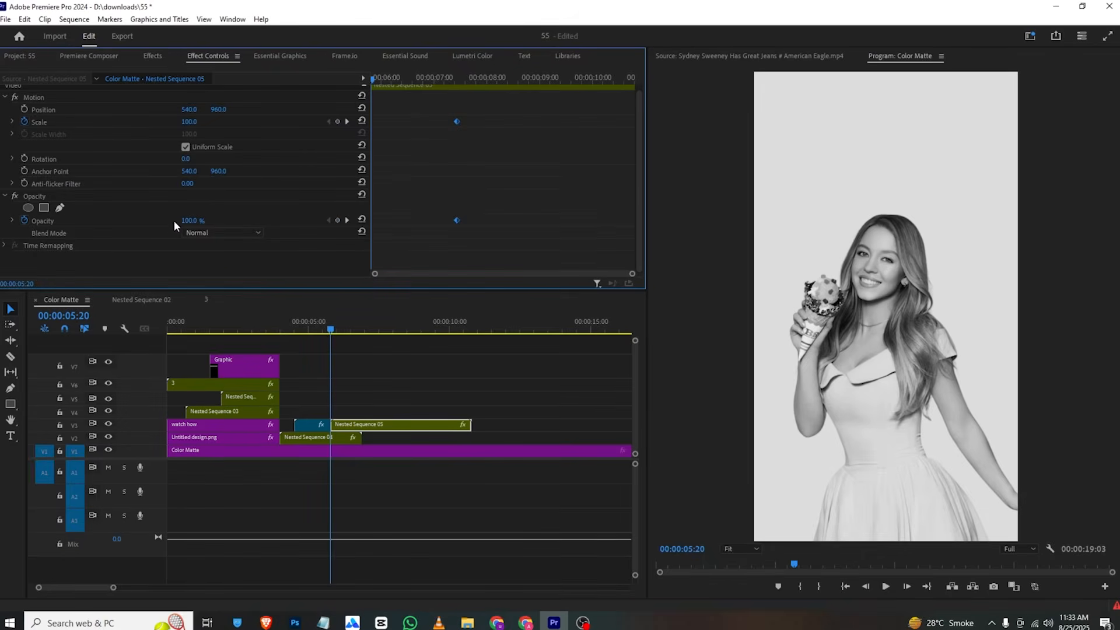
Step: Set Nested Sequence 05 to scale 173 and opacity 0% at 00:00:05:20, ease all its scale and opacity keyframes, and preview the animation
left_click_drag(192, 125, 152, 221)
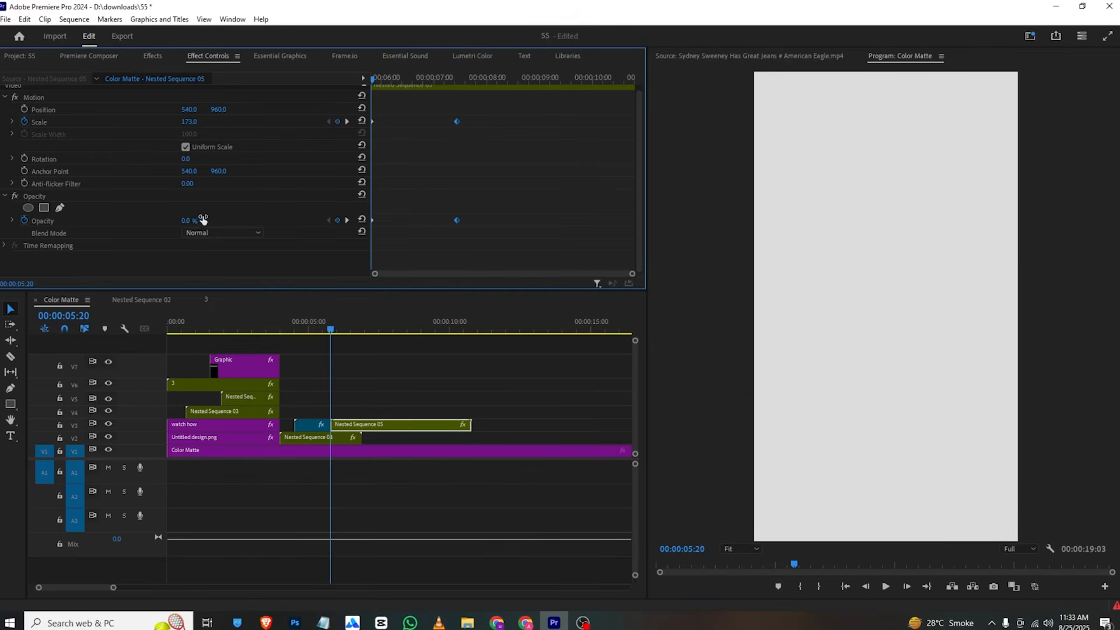
left_click_drag(567, 111, 325, 257)
right_click(456, 219)
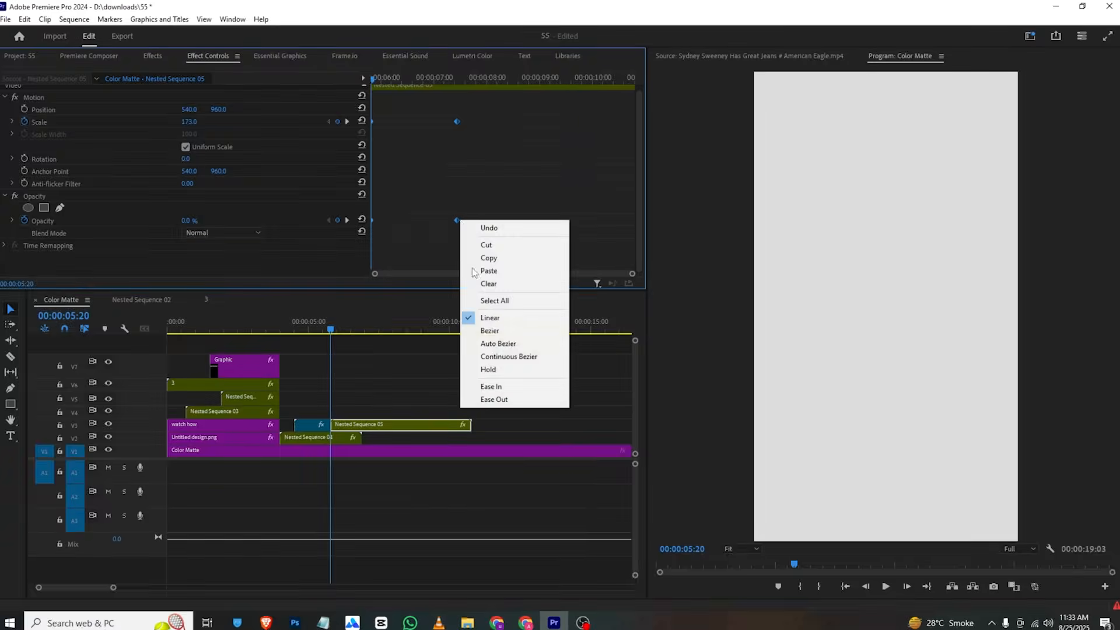
left_click(531, 387)
key("Right")
key("Right")
key("space")
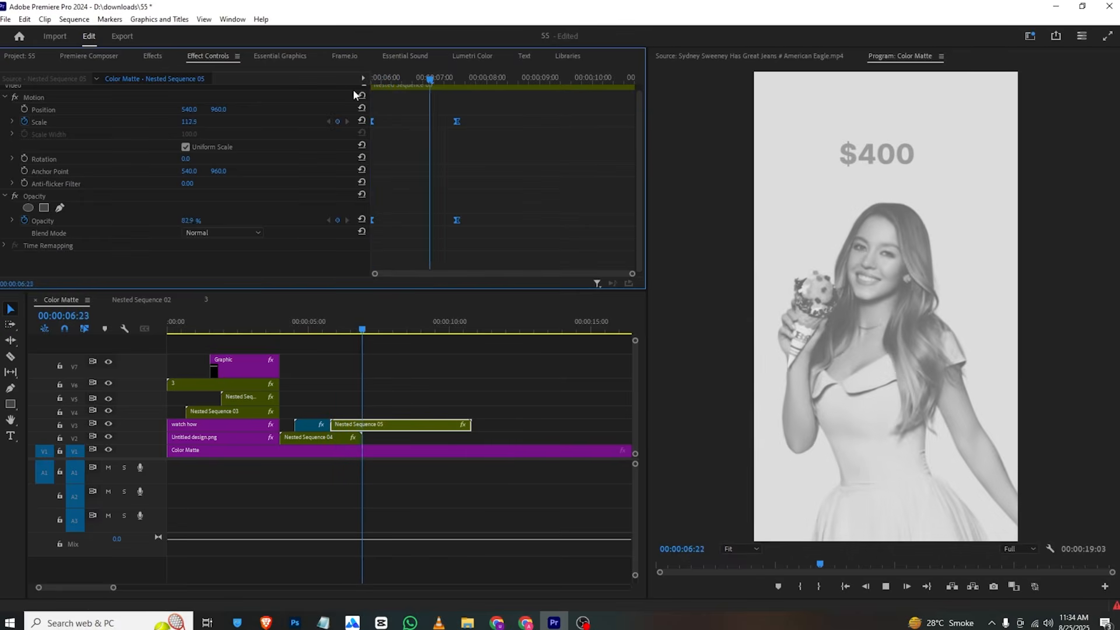
key("space")
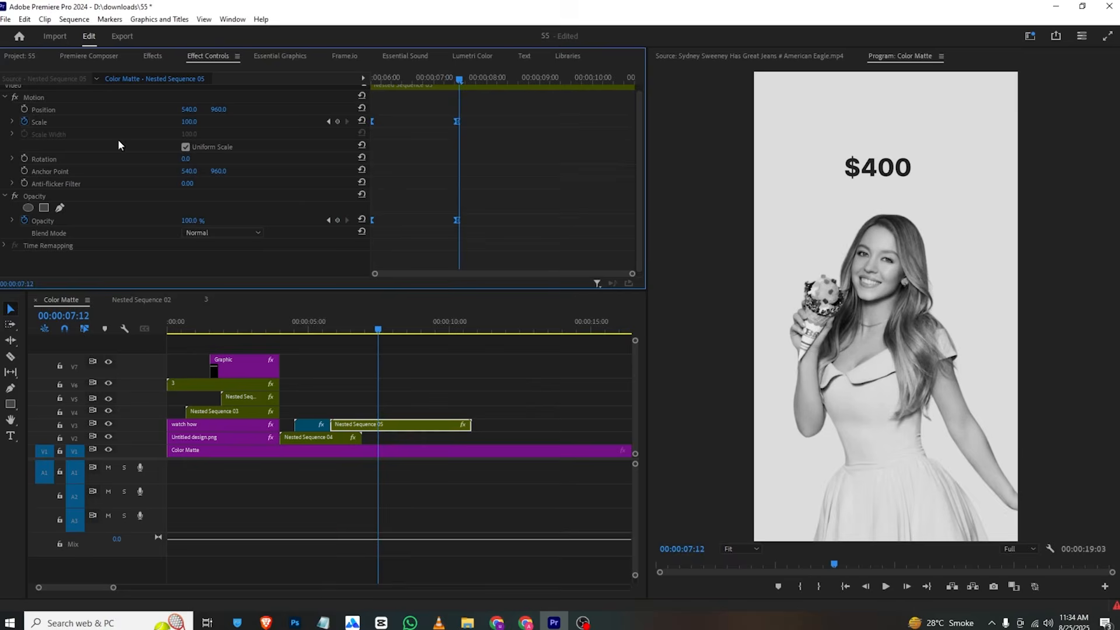
Step: Animate Nested Sequence 05's rotation from -6.9° at 00:00:05:20 to 0° at the final scale keyframe, without an intermediate keyframe, and preview it
left_click_drag(400, 74, 333, 107)
left_click(24, 158)
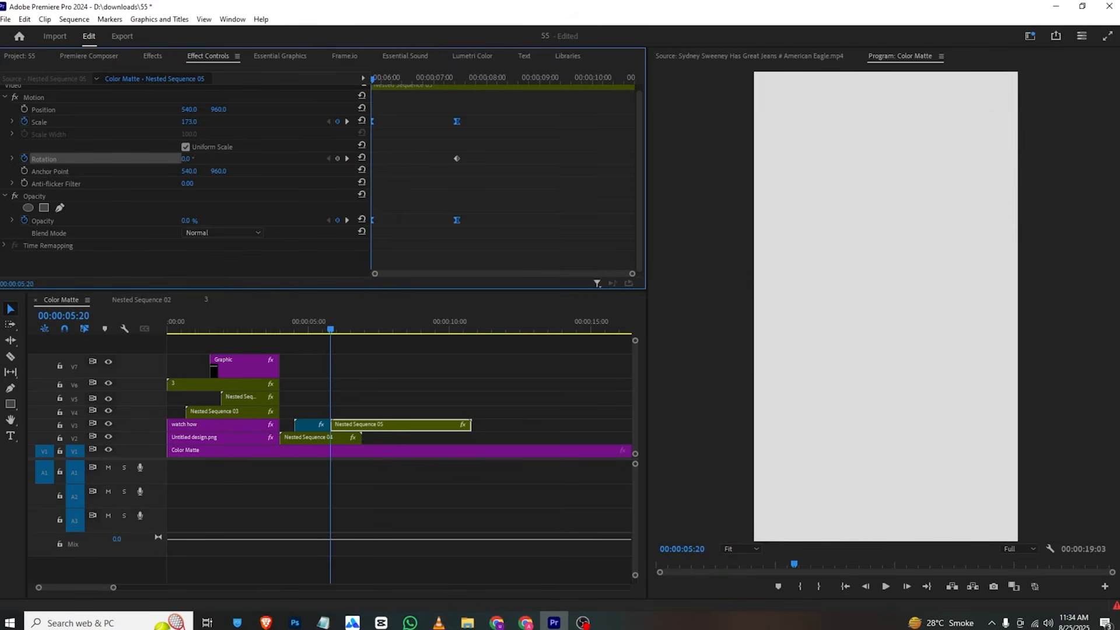
key("space")
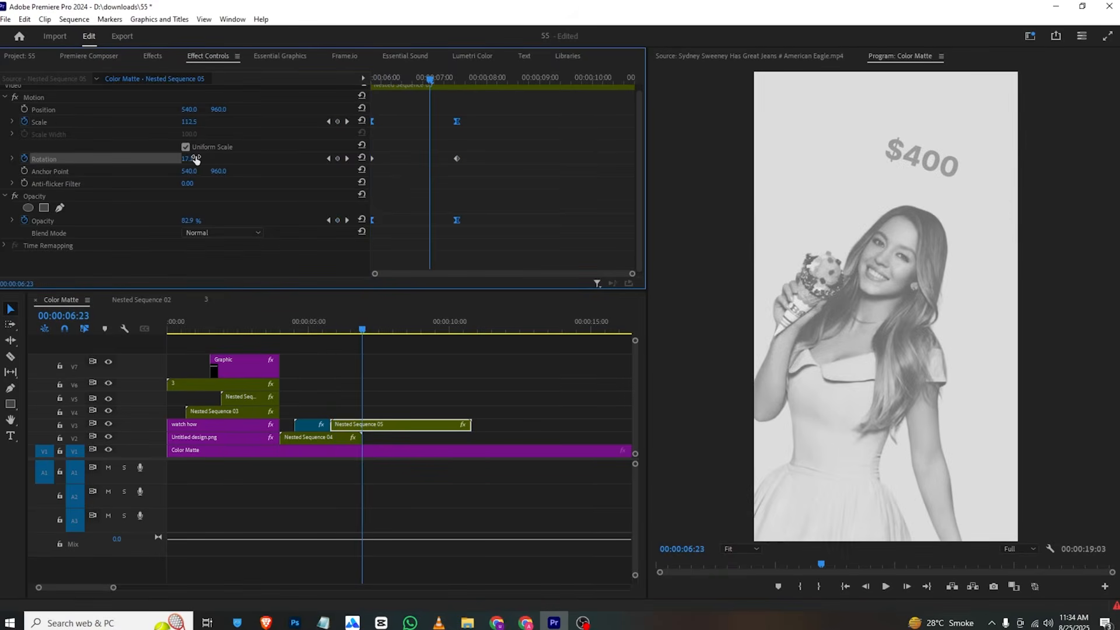
left_click_drag(194, 159, 163, 159)
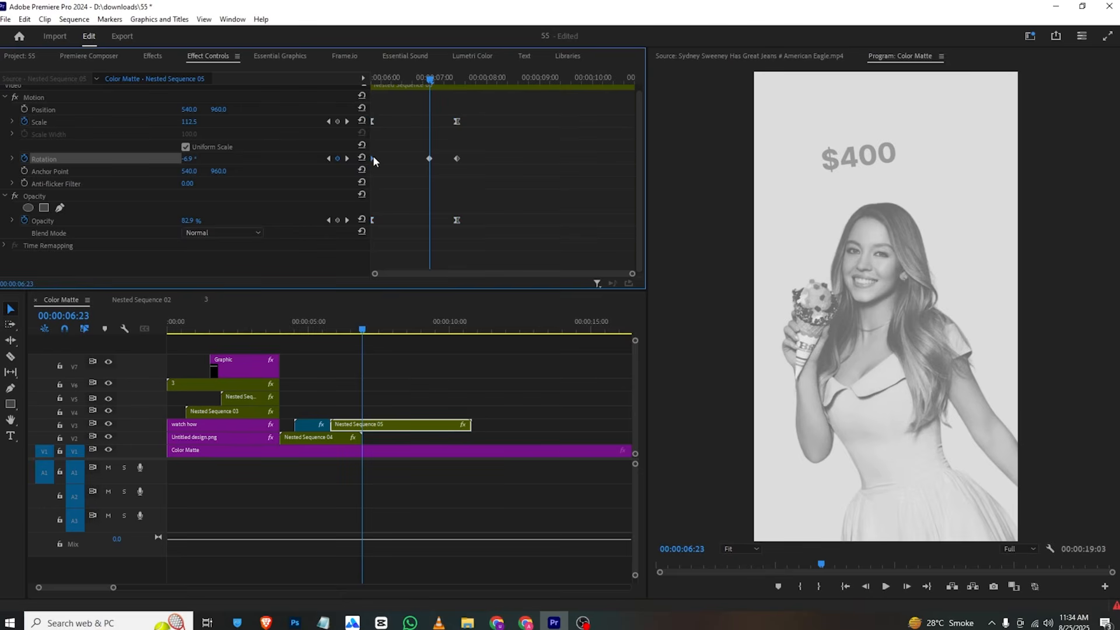
left_click(429, 158)
key("Delete")
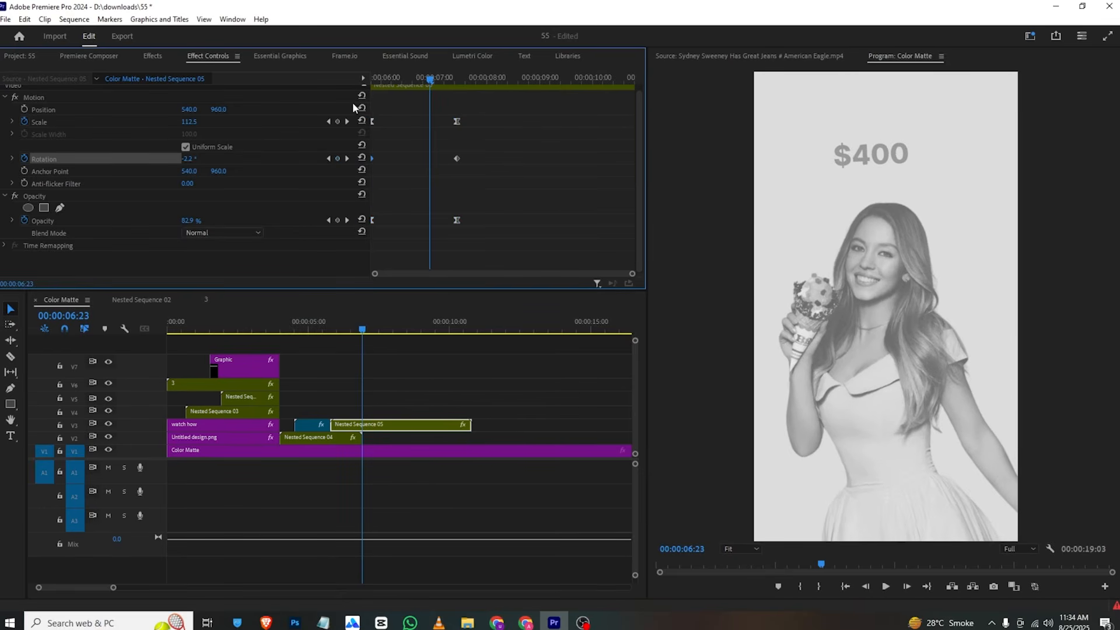
key("space")
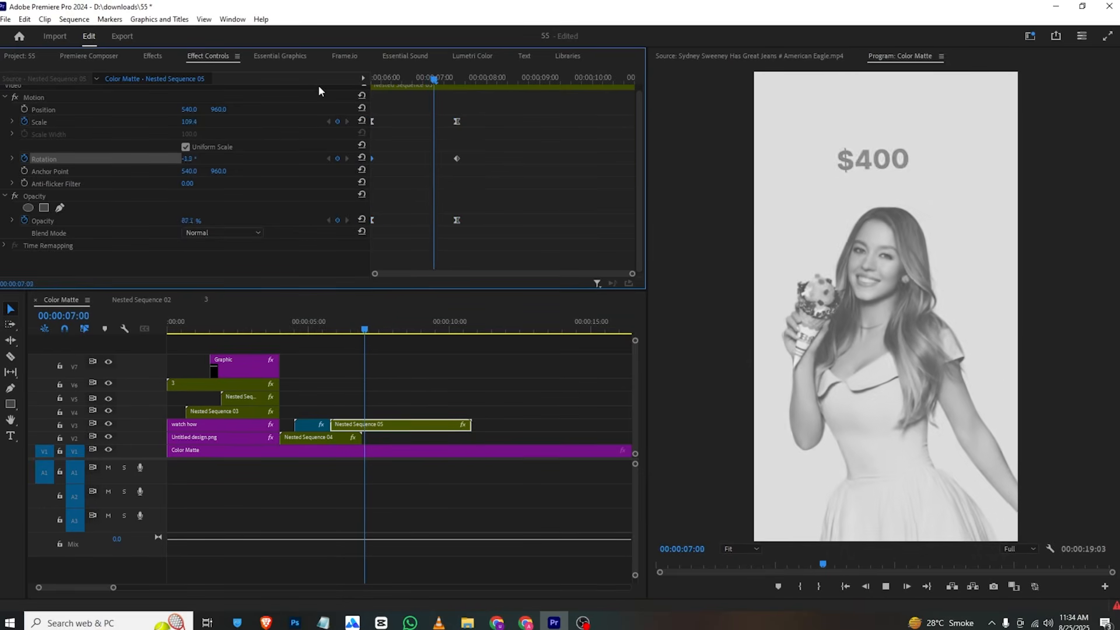
key("space")
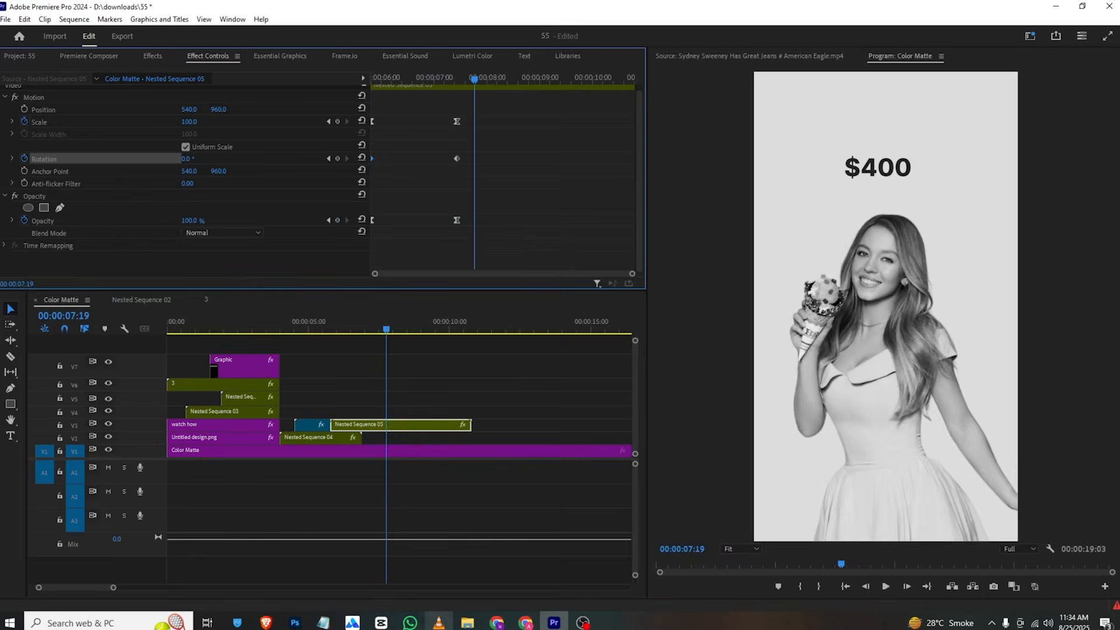
Step: Switch to VLC and play the reference video from the campaign title through the eyeball scene, examining its text, shadow and layout
left_click(438, 622)
left_click(546, 128)
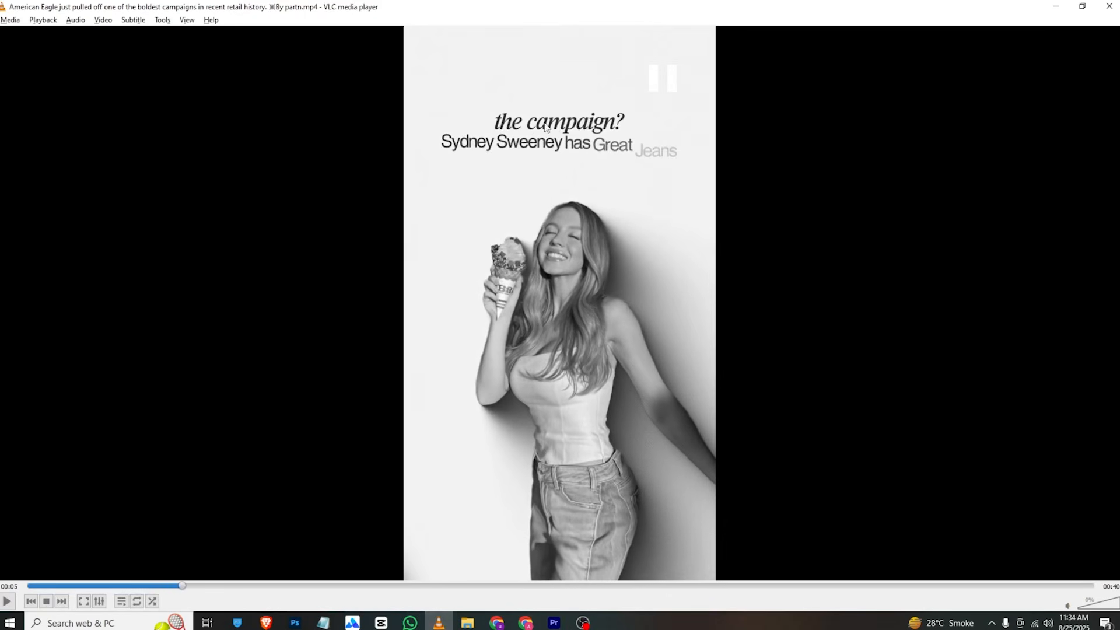
left_click(509, 130)
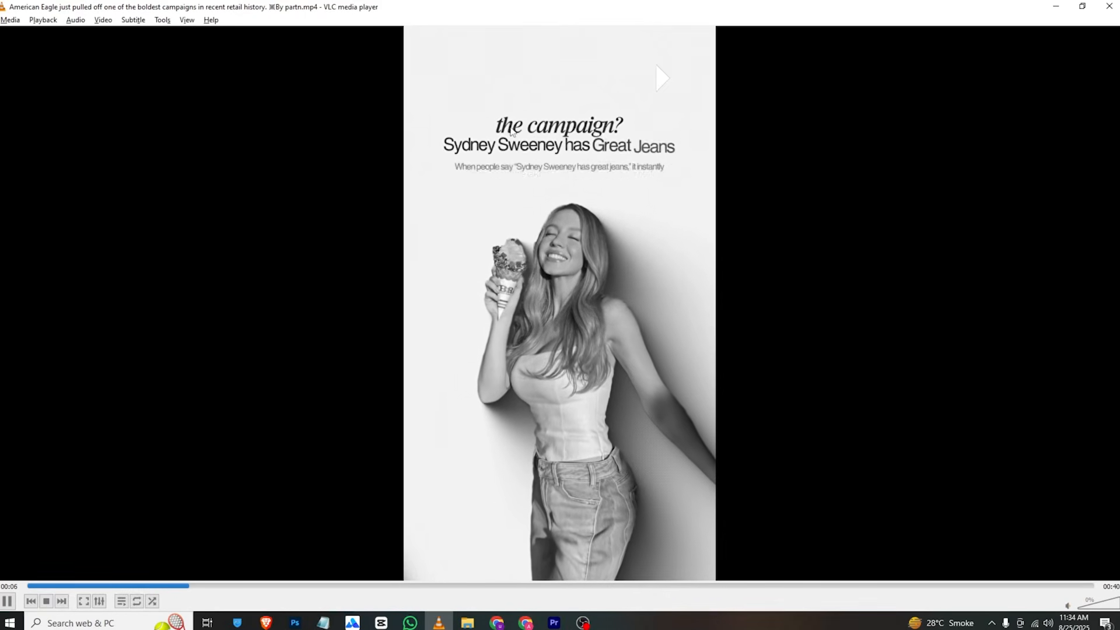
left_click(519, 153)
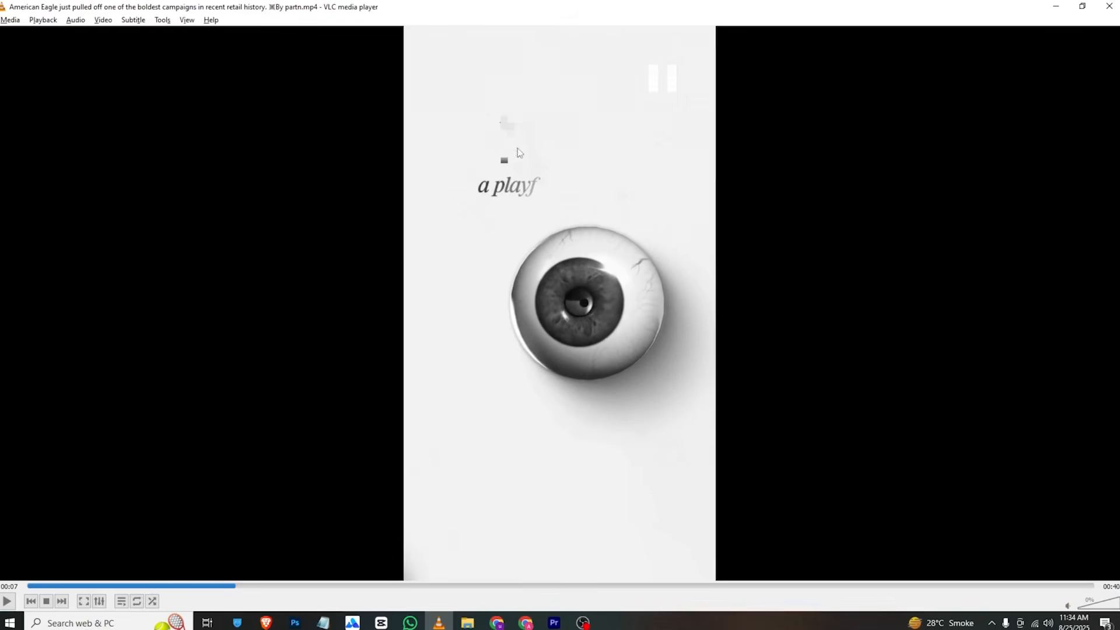
left_click(482, 267)
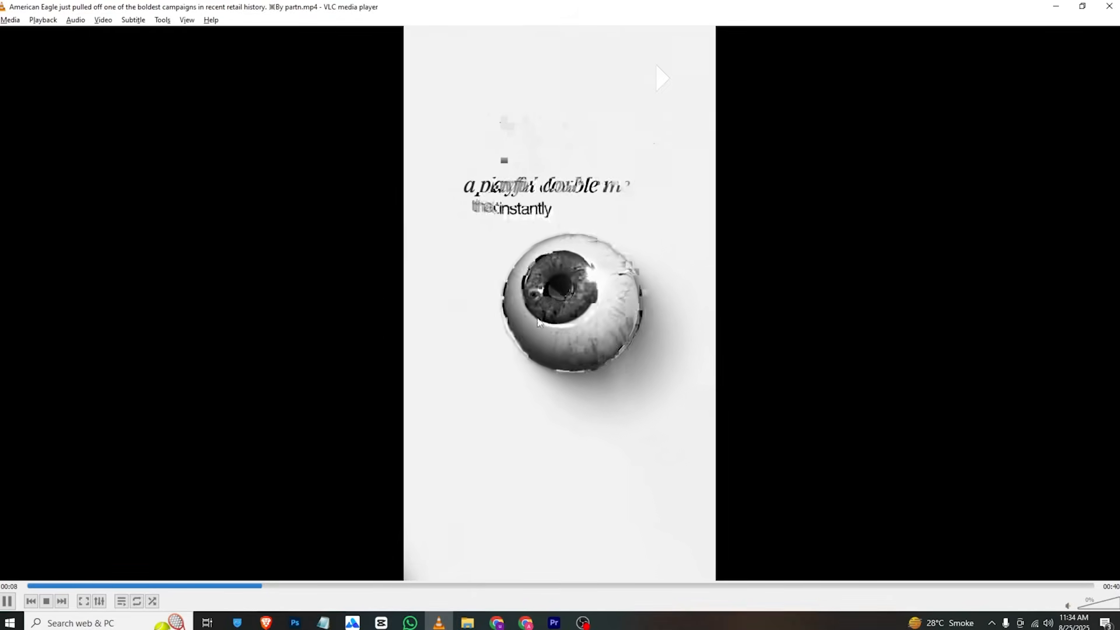
left_click(622, 233)
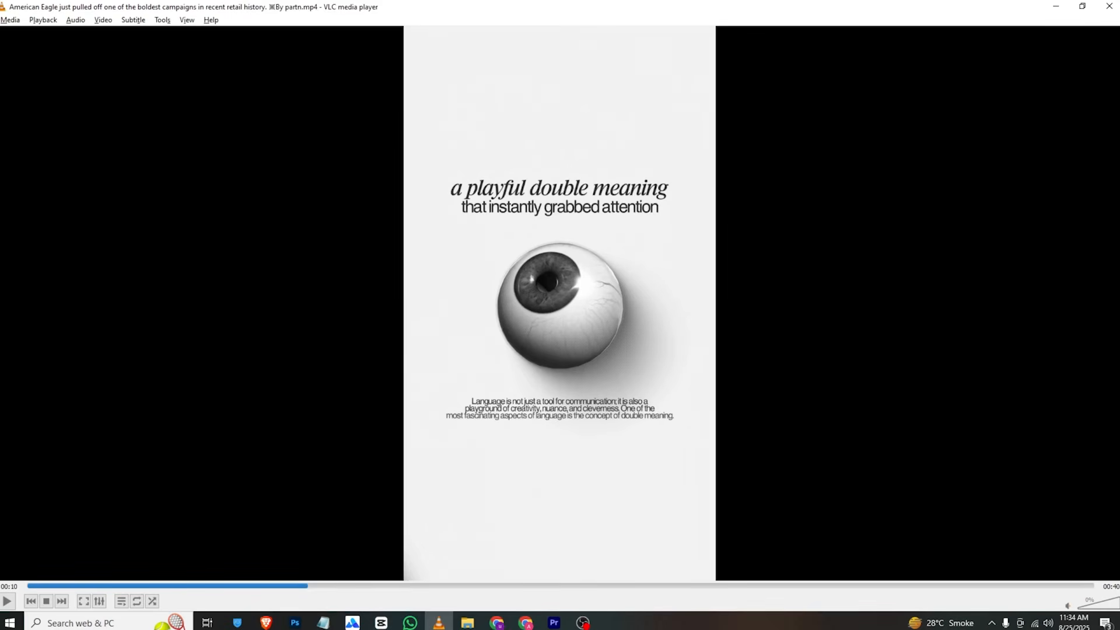
scroll(650, 413, "down", 1)
Step: Switch back to Premiere Pro and place the Green Screen Eyeball clip on V4 starting at 00:00:07:19
left_click(554, 623)
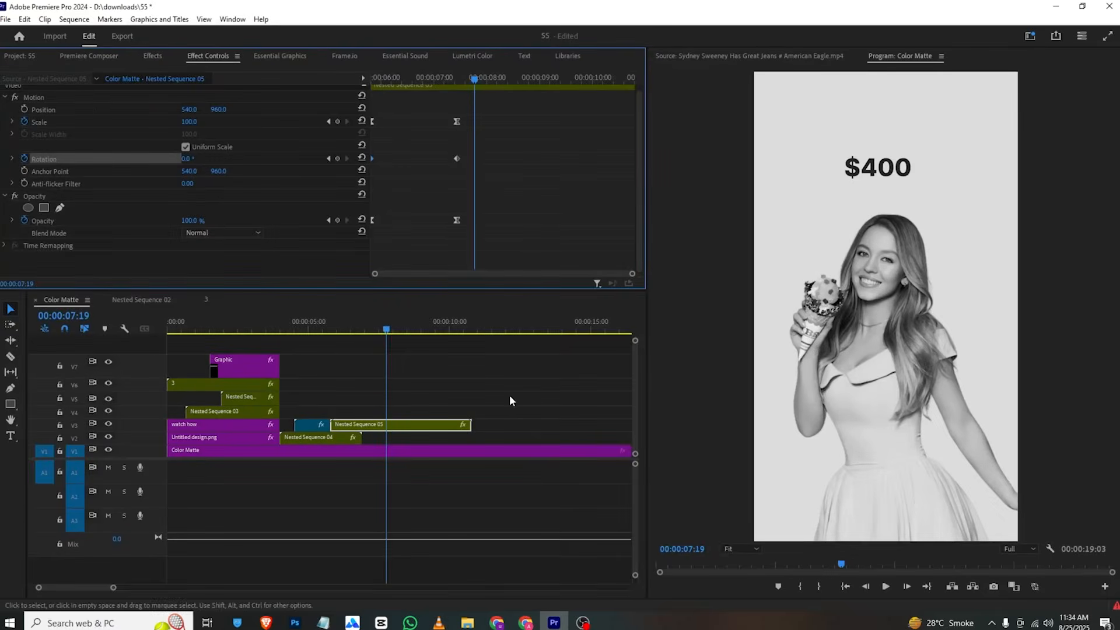
left_click(76, 55)
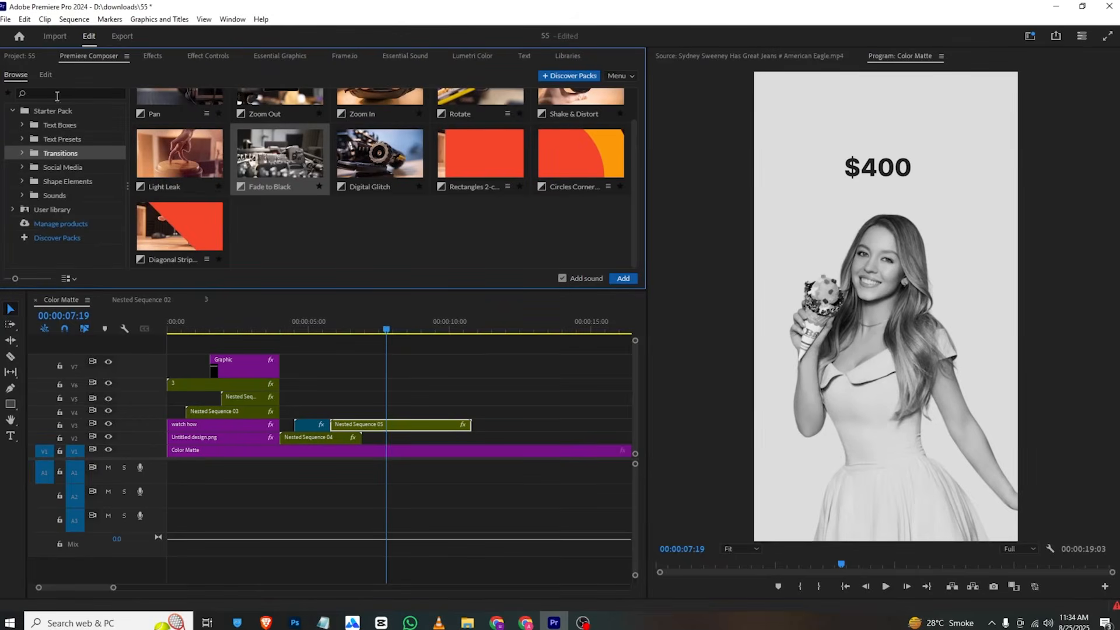
left_click(16, 56)
scroll(289, 177, "up", 3)
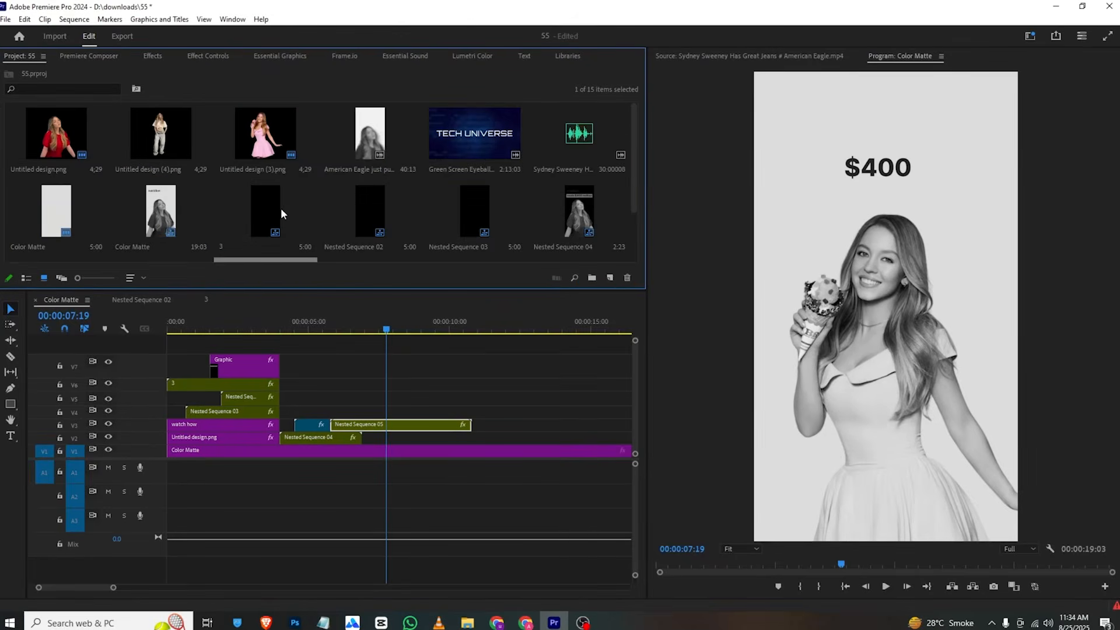
double_click(461, 136)
left_click_drag(464, 137, 395, 411)
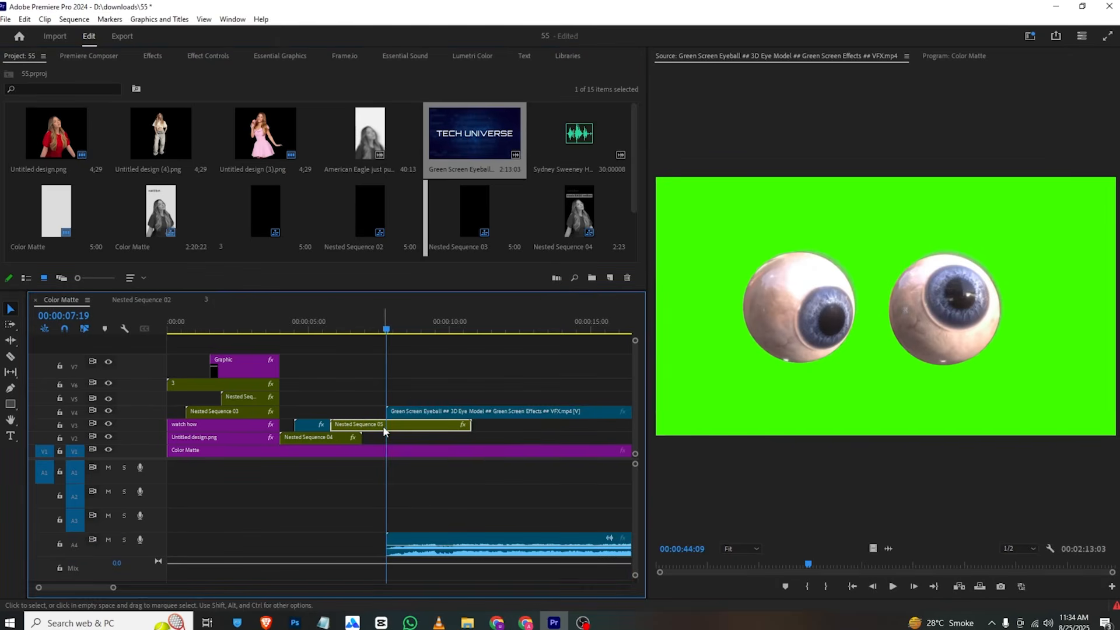
Step: Cut Nested Sequence 05 at 00:00:07:20 and delete the part after the cut
left_click(382, 312)
left_click(389, 330)
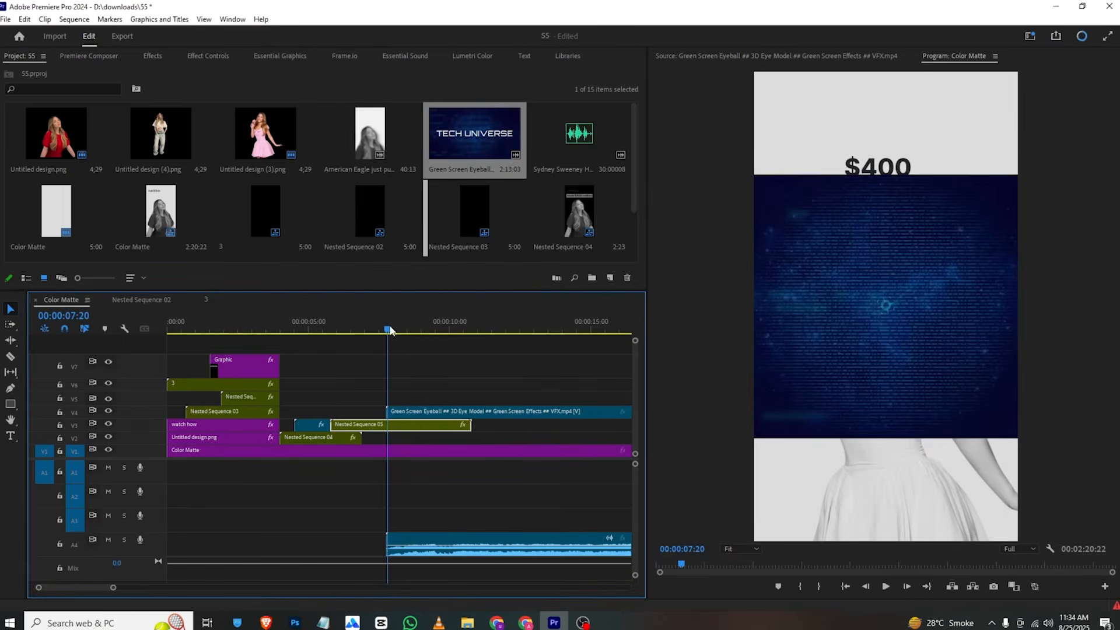
key("ctrl+k")
left_click(406, 425)
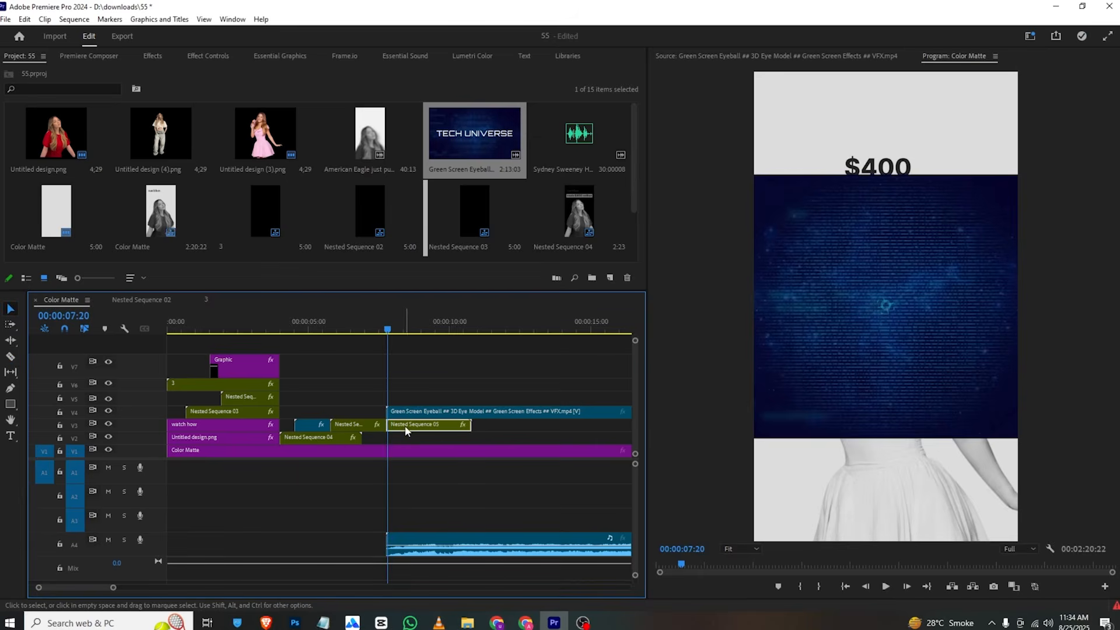
key("Delete")
Step: Unlink the Green Screen Eyeball clip's audio from its video and delete the audio
left_click(460, 418)
right_click(461, 418)
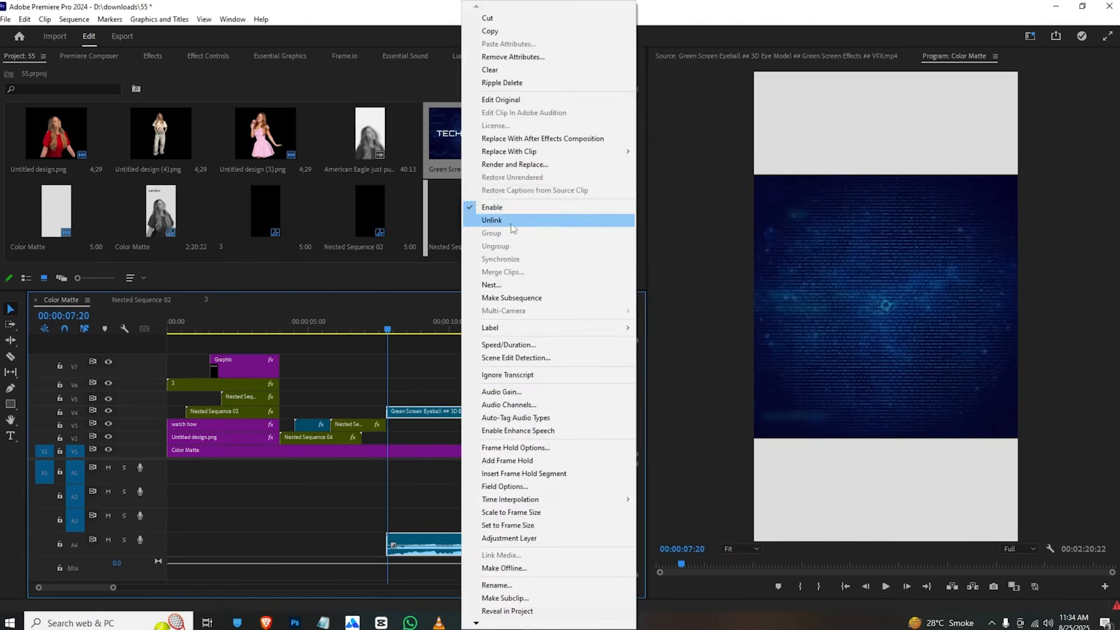
left_click(484, 221)
left_click(478, 550)
key("Delete")
Step: Cut the eyeball clip at 00:00:24:12, delete its opening part and move the remainder onto V4 over the end of Nested Sequence 05
left_click_drag(431, 328, 574, 329)
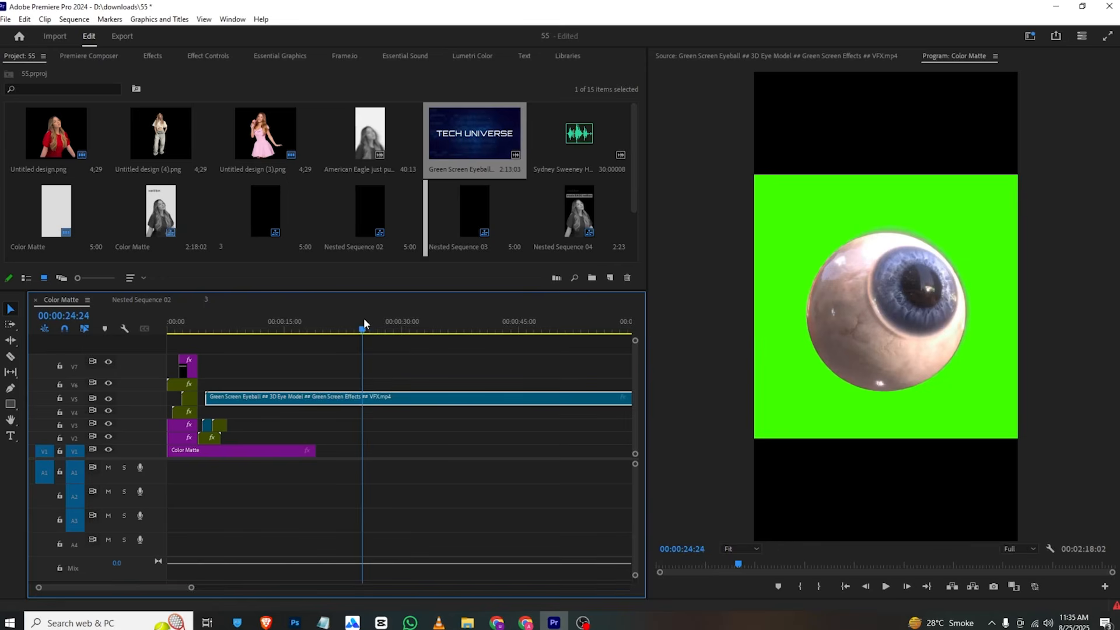
left_click_drag(363, 317, 361, 341)
left_click(358, 398)
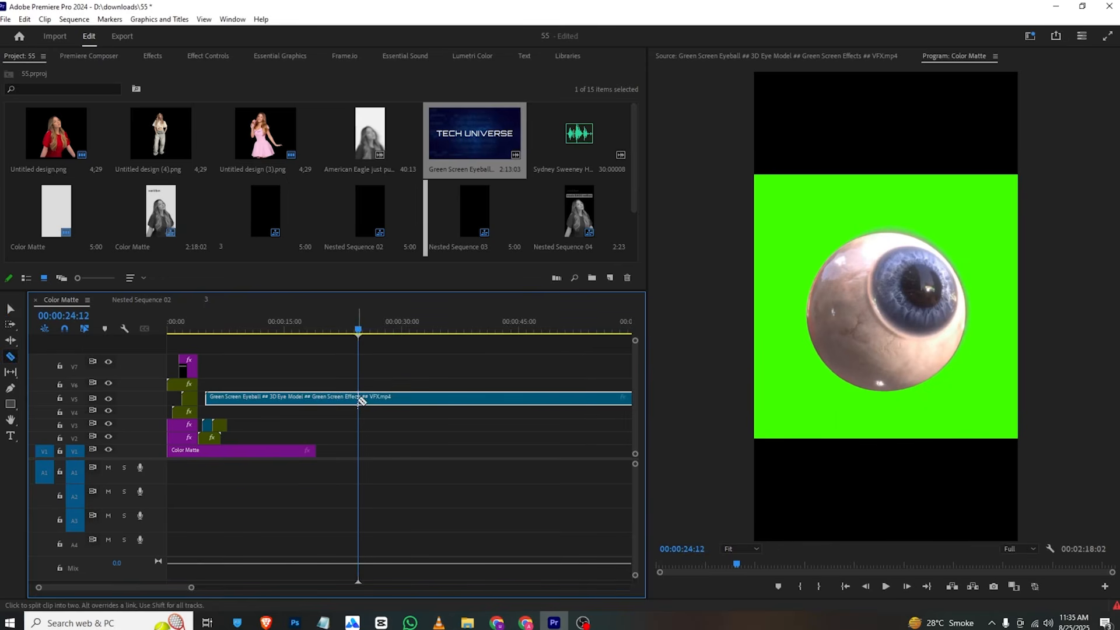
key("v")
left_click(351, 399)
left_click(339, 399)
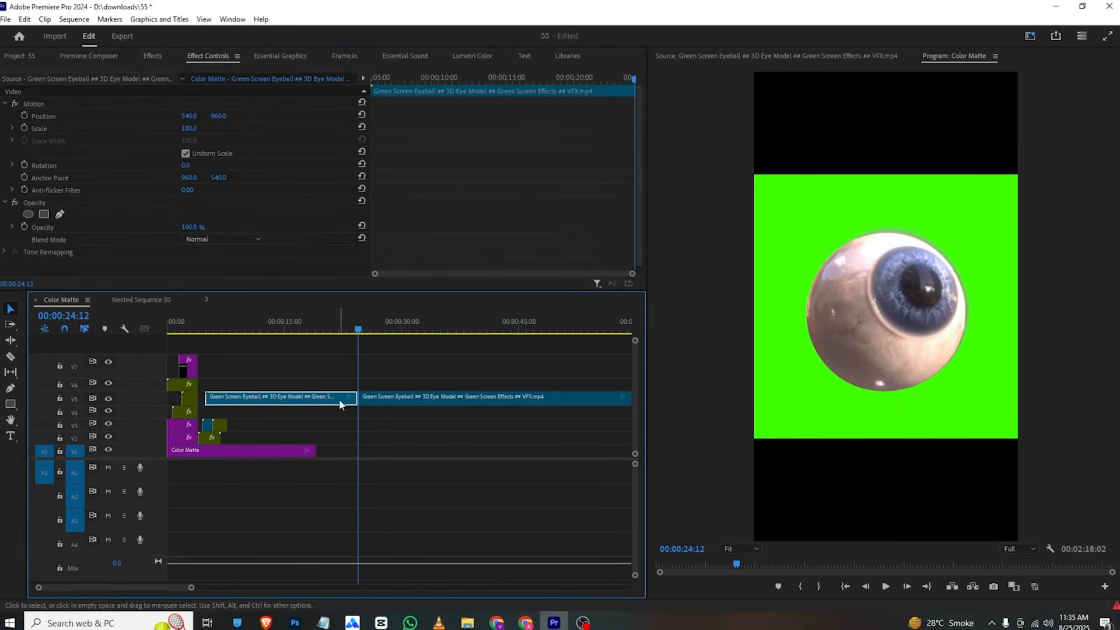
key("Delete")
left_click_drag(380, 399, 244, 412)
key("Up")
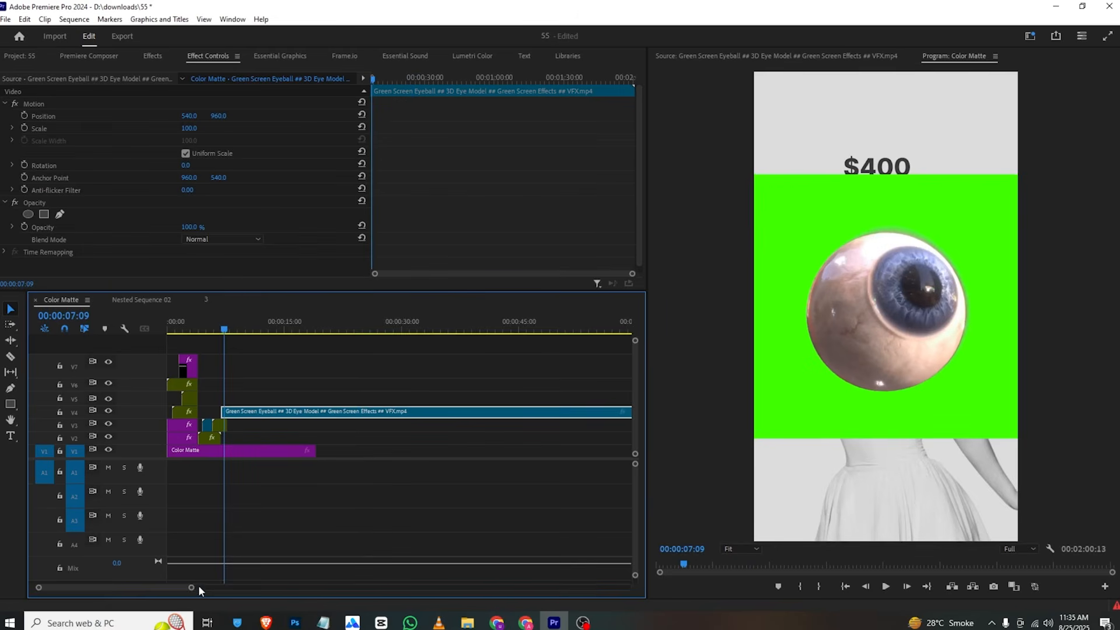
Step: Apply Ultra Key to the eyeball clip and sample its green background as the key color
left_click_drag(188, 591, 147, 599)
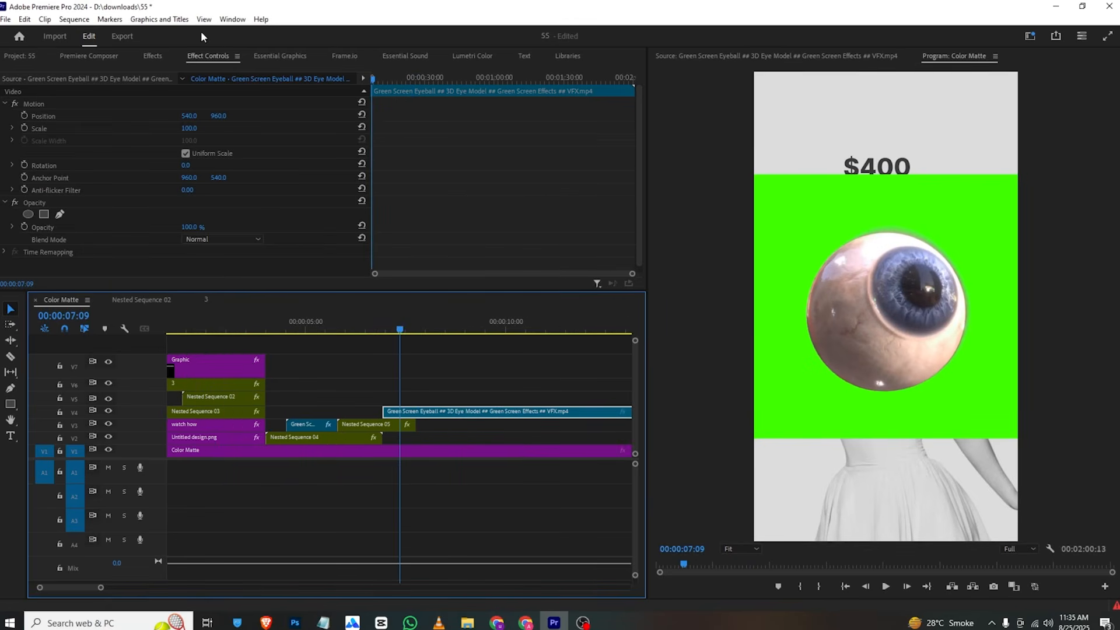
left_click(90, 57)
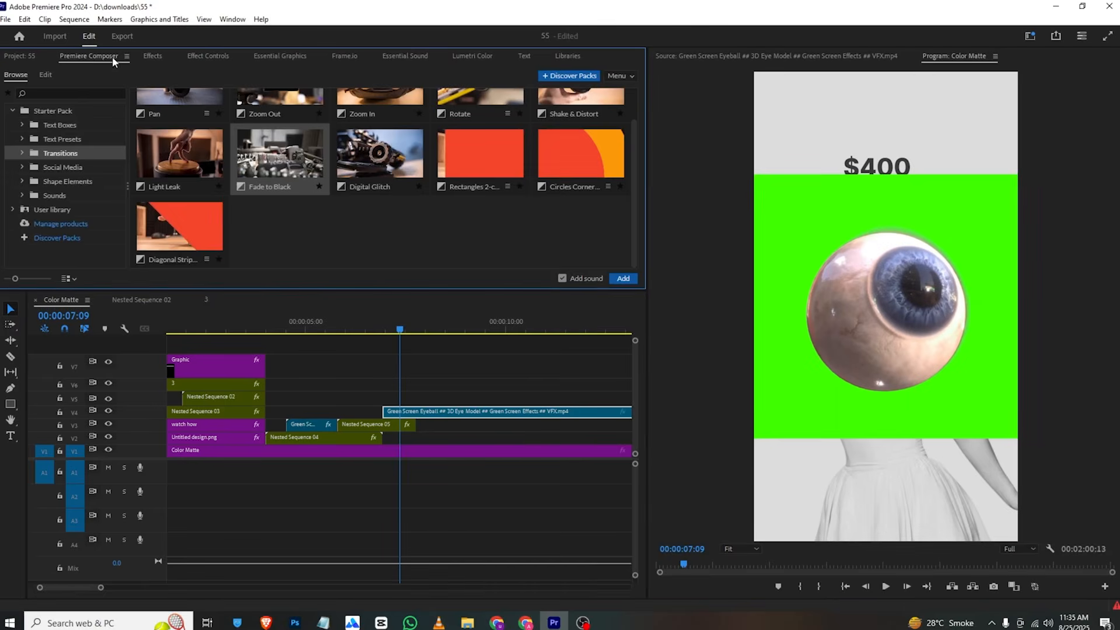
left_click(153, 56)
left_click(79, 70)
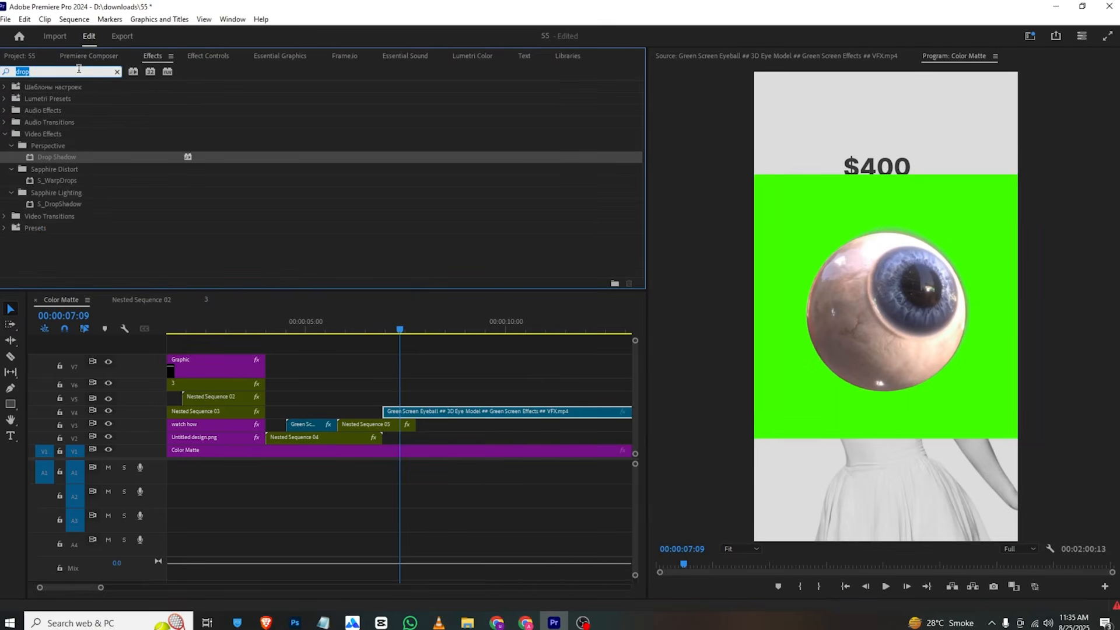
type("ultra")
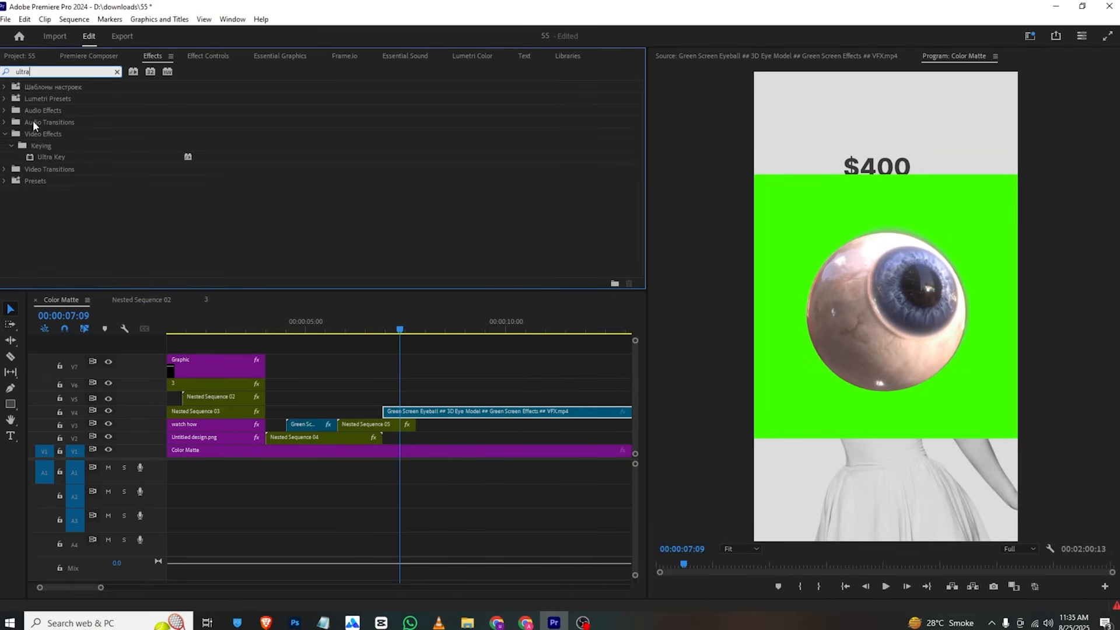
left_click_drag(466, 348, 527, 413)
left_click(208, 56)
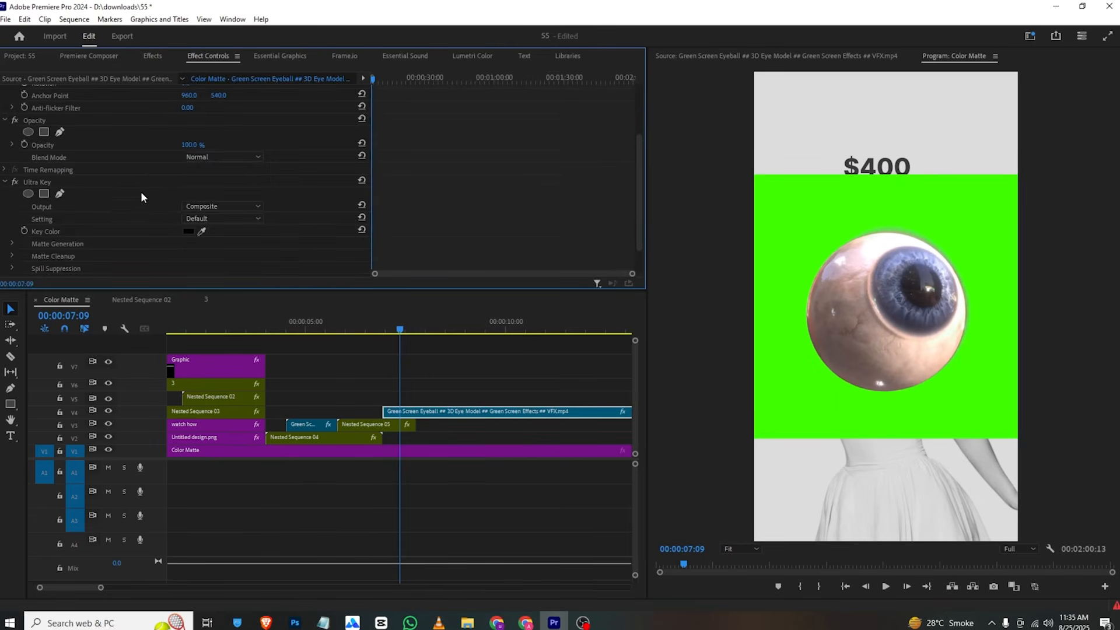
left_click(798, 213)
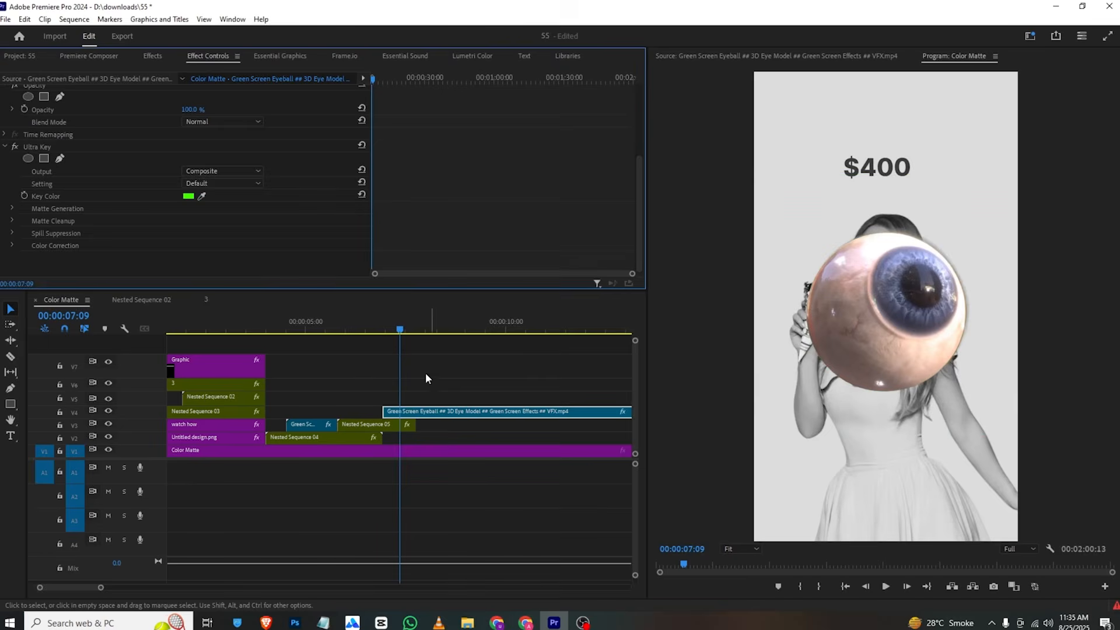
Step: Move the eyeball clip to start at 00:00:07:20, right after Nested Sequence 05, and compare it with the reference frame in VLC
left_click_drag(418, 405, 453, 412)
left_click(420, 329)
left_click(439, 621)
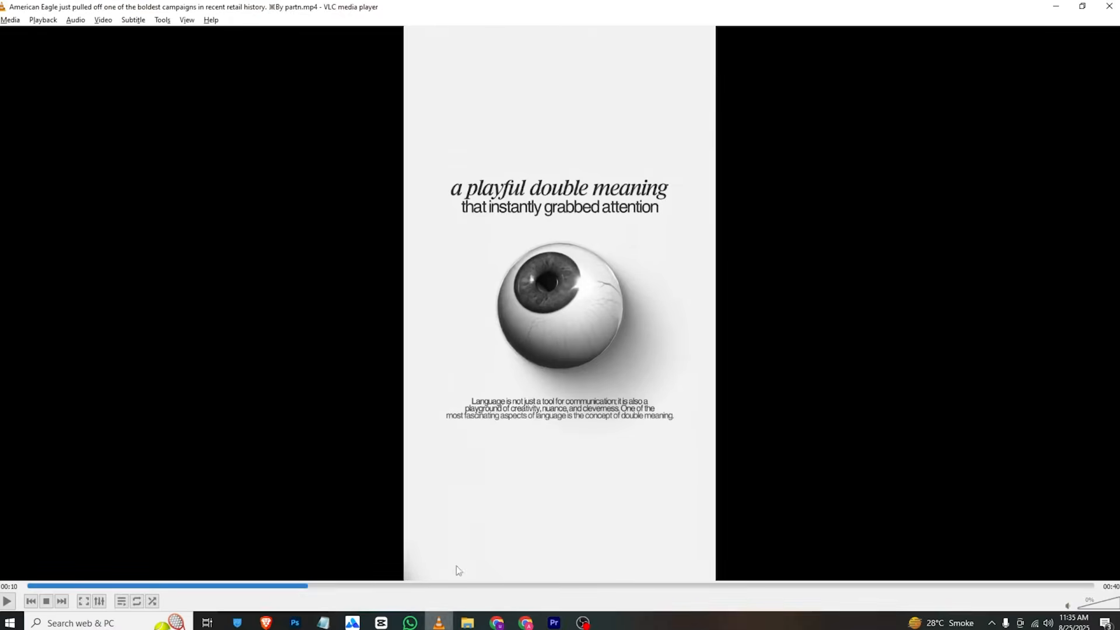
key("alt+Tab")
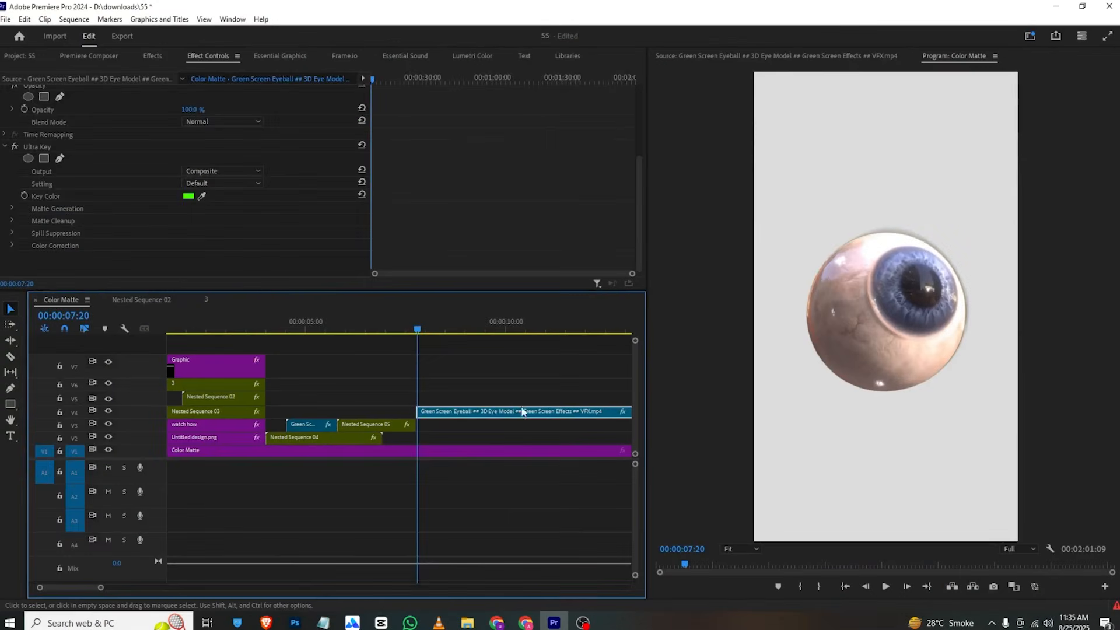
Step: Find the Black & White effect, apply it to the eyeball clip and scrub through the clip to check it
left_click(159, 57)
left_click(91, 72)
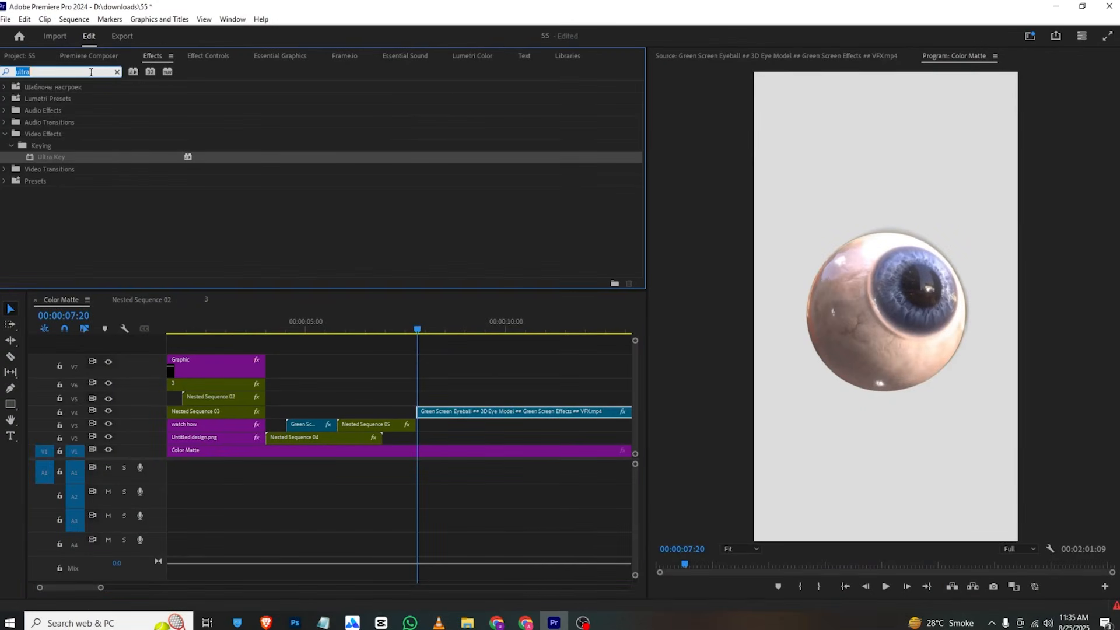
type("black")
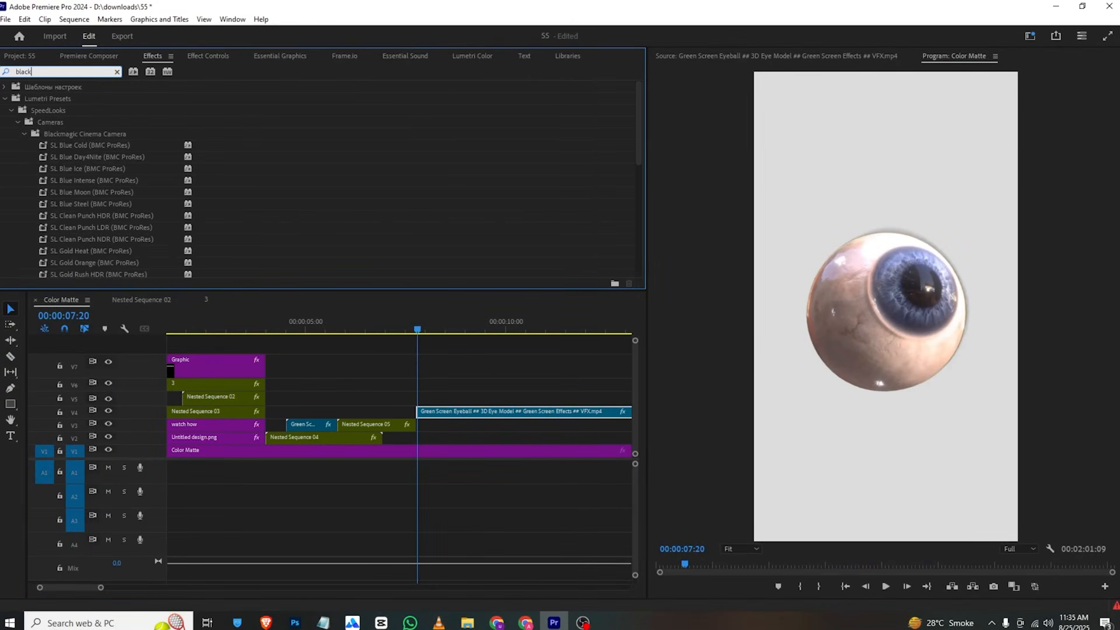
scroll(108, 181, "down", 10)
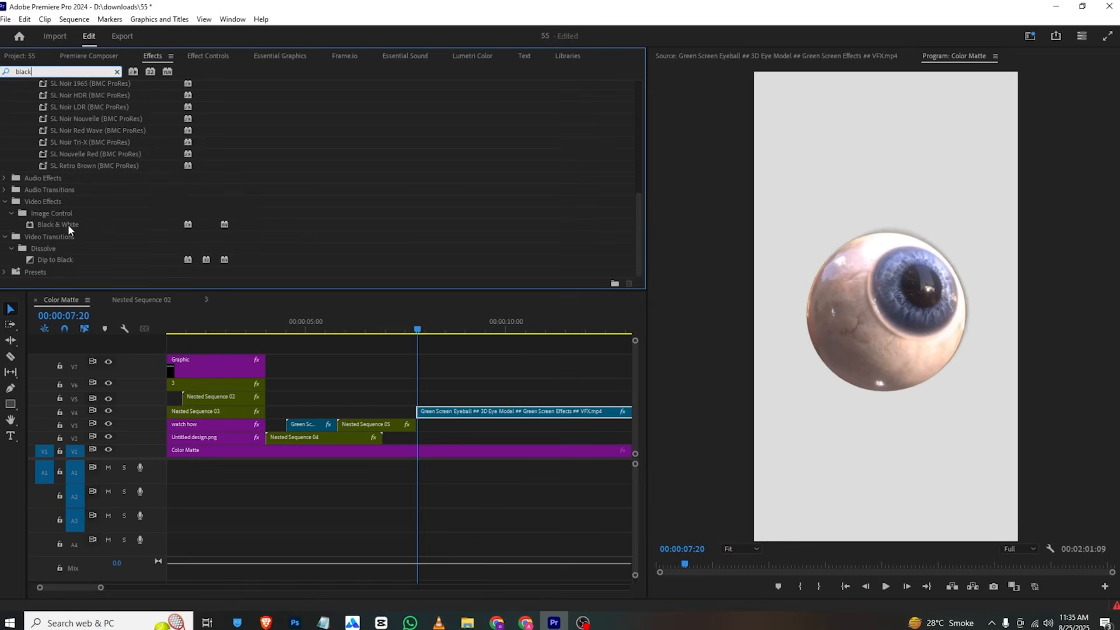
left_click_drag(73, 224, 446, 415)
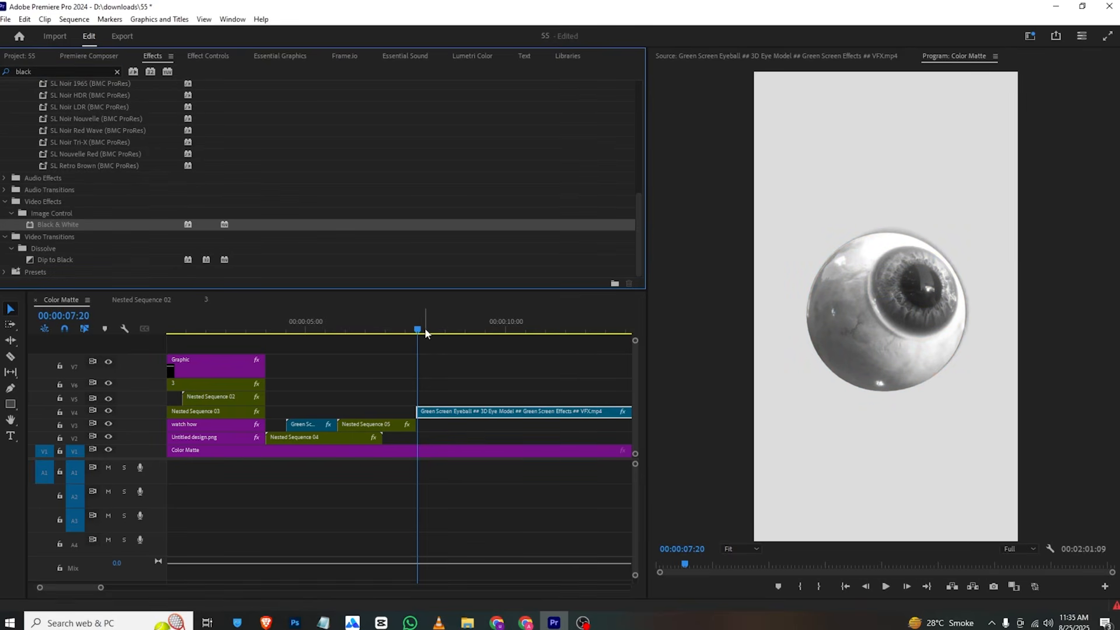
left_click_drag(420, 328, 463, 329)
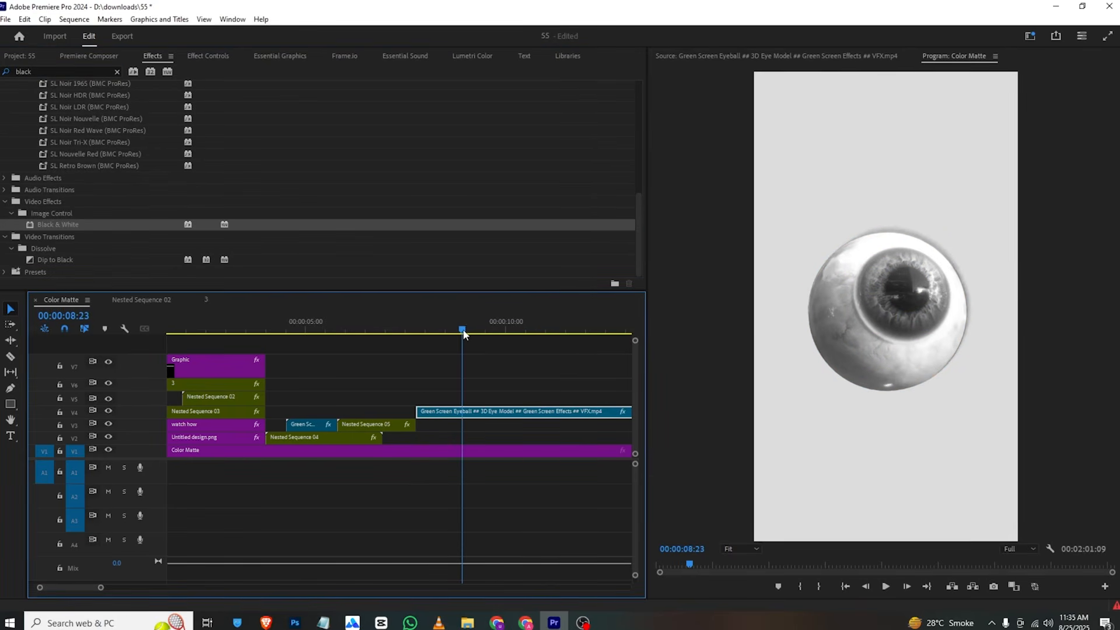
Step: Set the eyeball clip's speed to 200% and its time interpolation to Optical flow
key("ctrl+r")
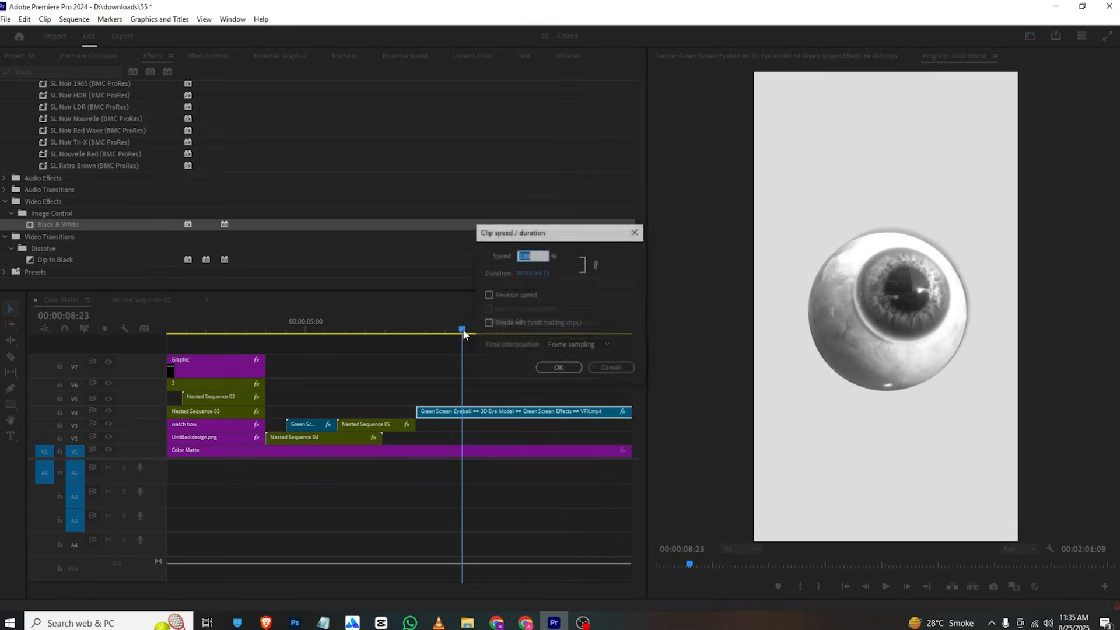
type("200")
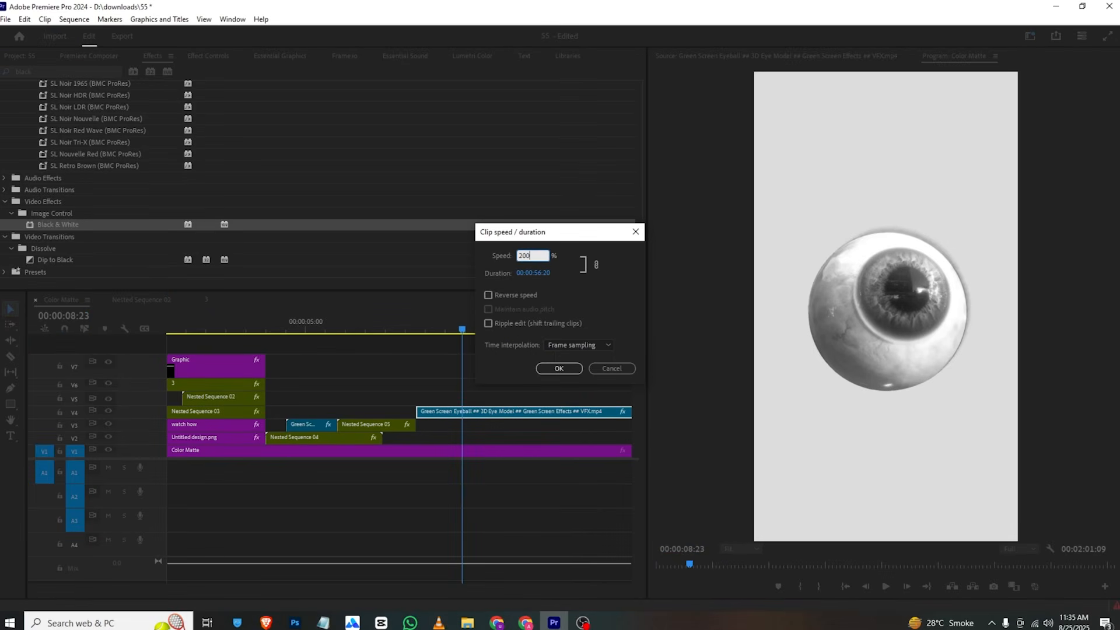
key("Return")
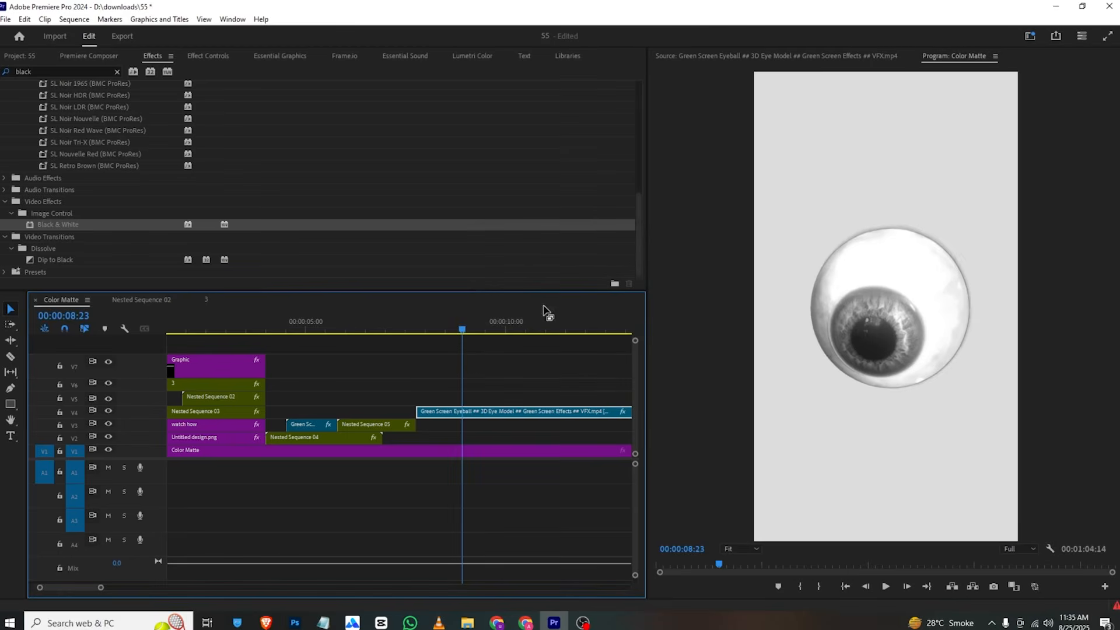
key("ctrl+r")
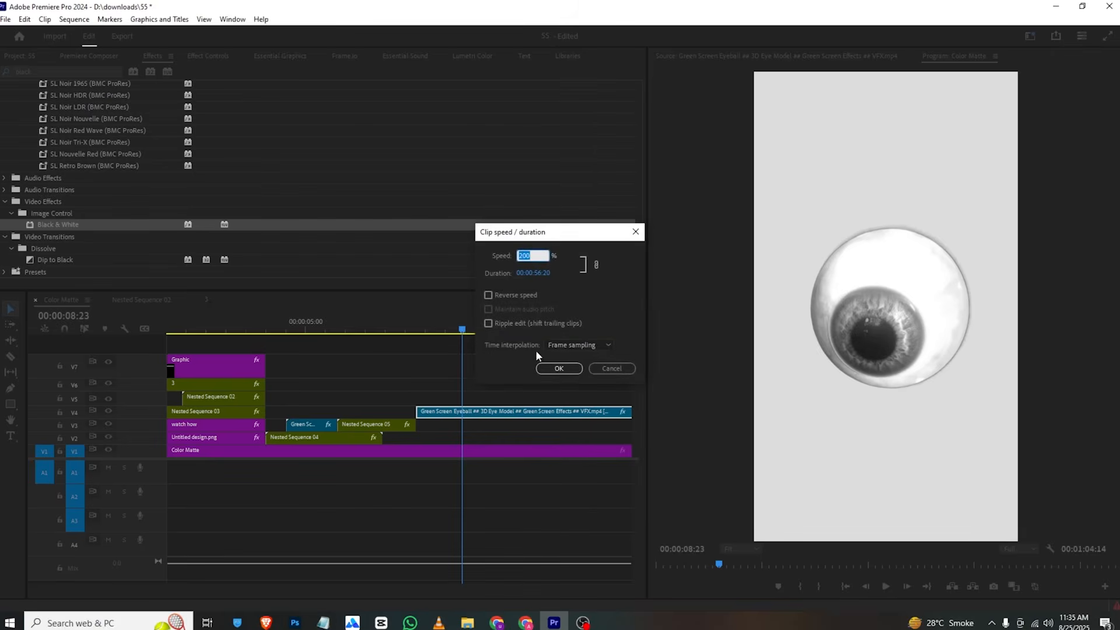
left_click(572, 345)
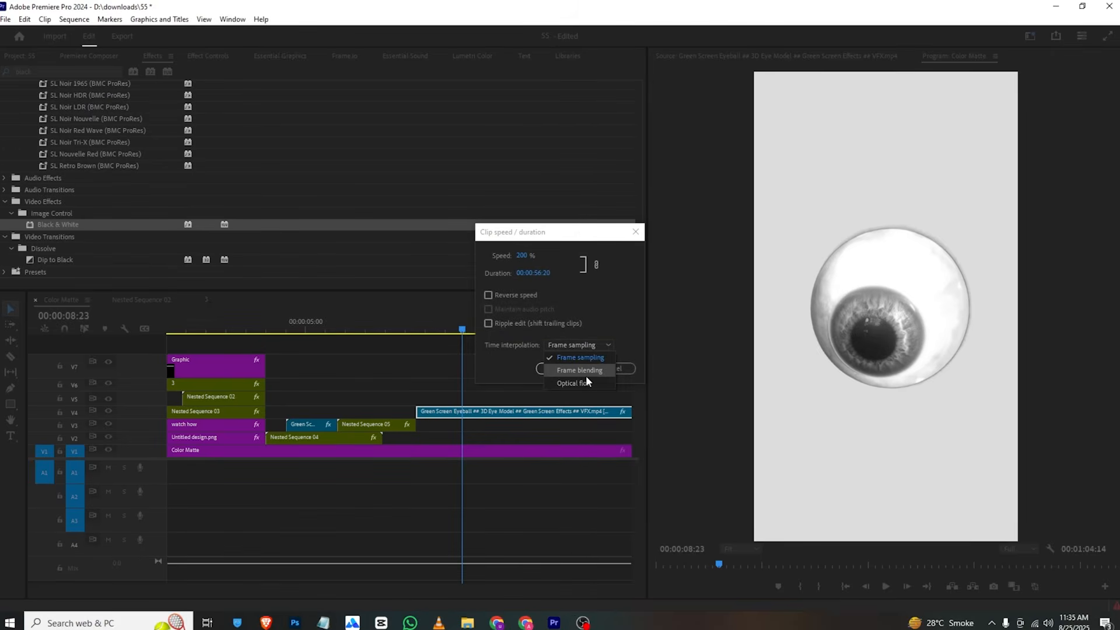
left_click(590, 383)
left_click(560, 369)
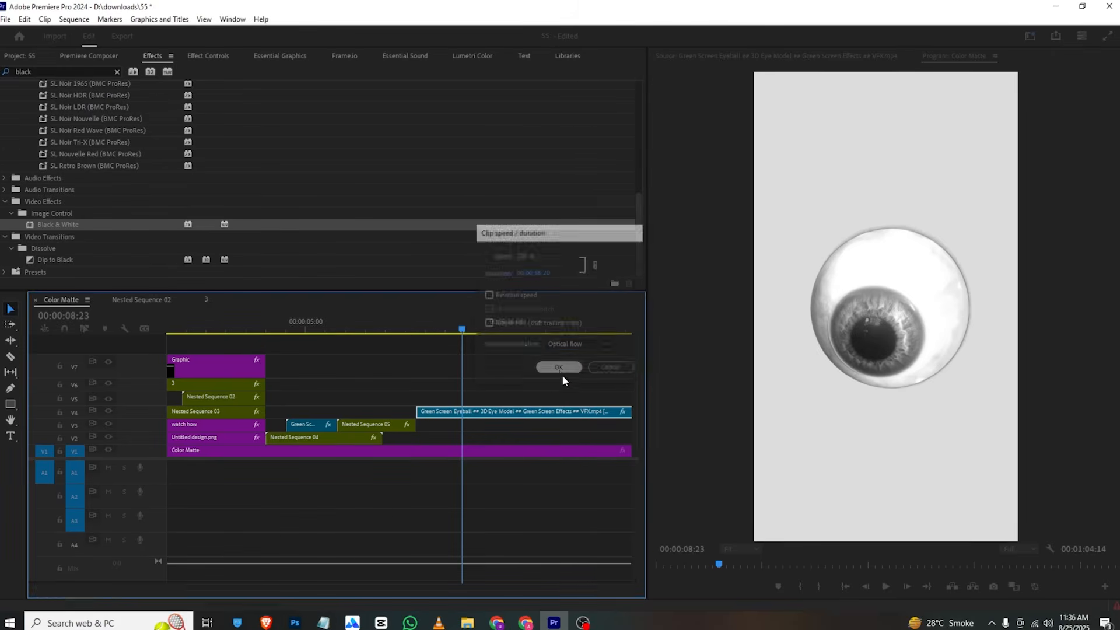
Step: Play the eyeball clip, cut it at 00:00:09:22, delete the remainder and compare with the reference video in VLC
left_click_drag(411, 327, 419, 327)
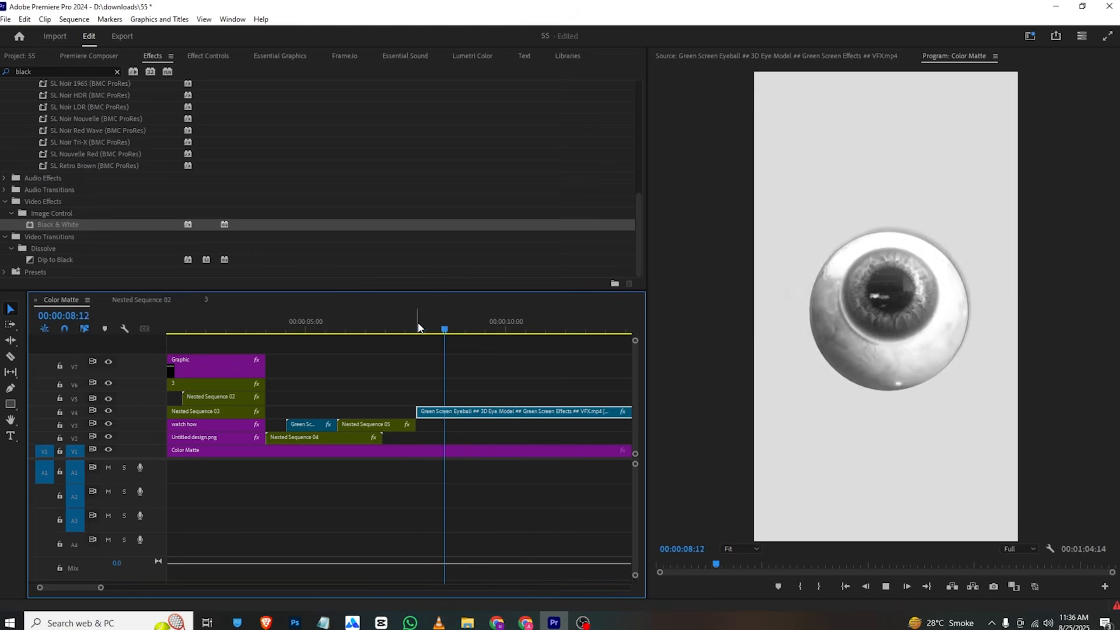
key("space")
key("ctrl+k")
left_click(523, 410)
key("Delete")
left_click(438, 623)
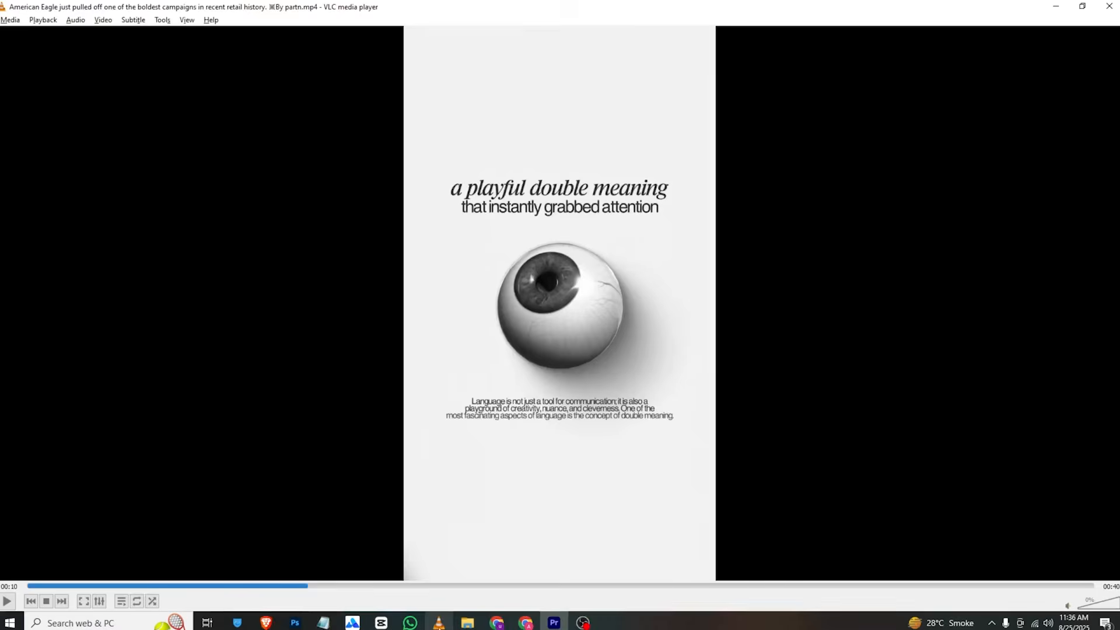
left_click(555, 623)
Step: Keyframe the eyeball's position at 00:00:09:12 and at 00:00:09:17 with Y 2325 so it drops out of frame, and save the project
mouse_move(483, 331)
left_mouse_down()
mouse_move(498, 338)
mouse_move(484, 338)
left_mouse_up()
left_click(482, 411)
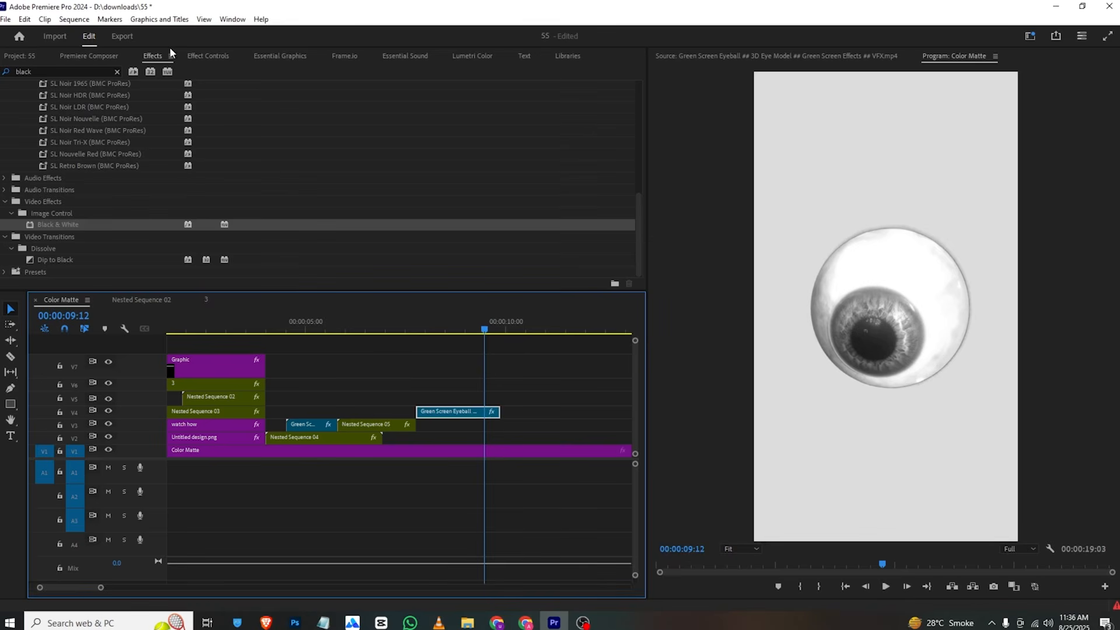
left_click(205, 57)
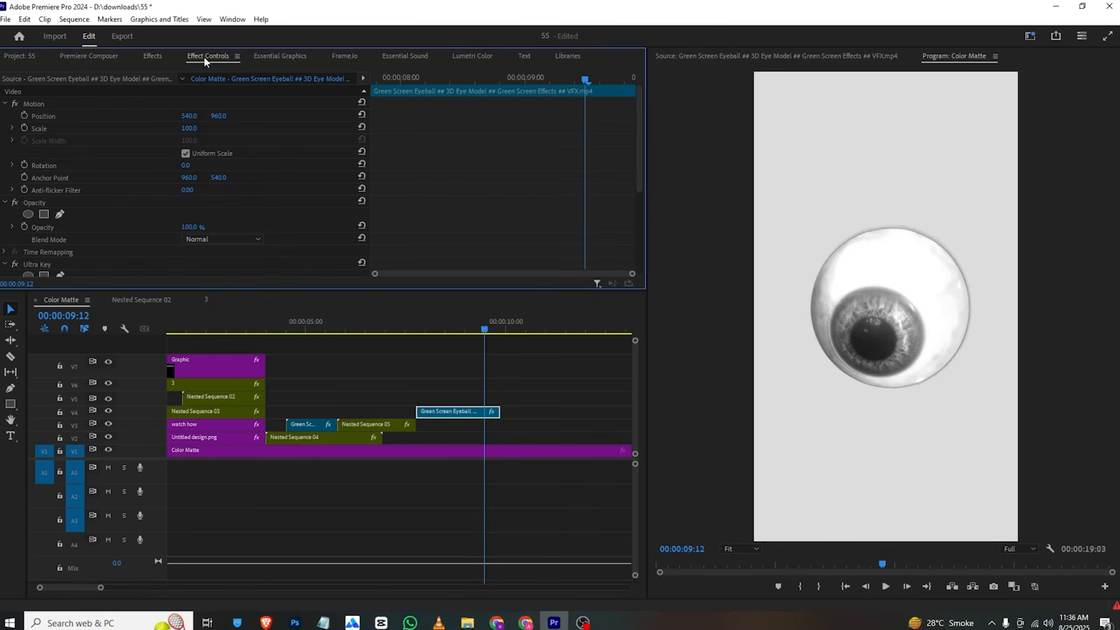
left_click(25, 116)
left_click_drag(586, 78, 613, 81)
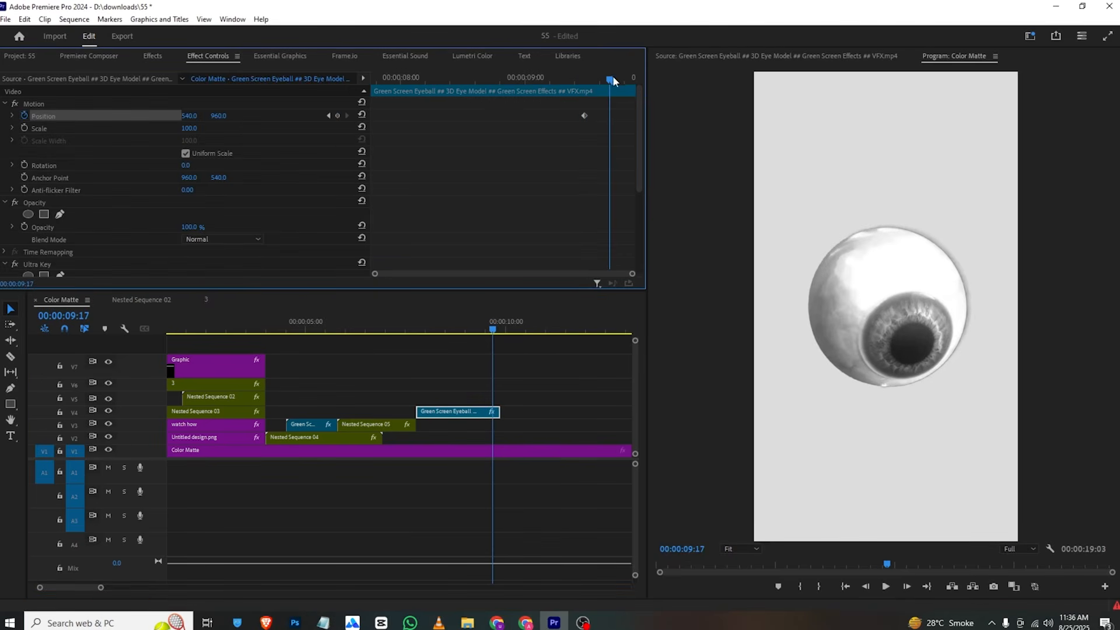
left_click_drag(227, 120, 224, 180)
key("ctrl+s")
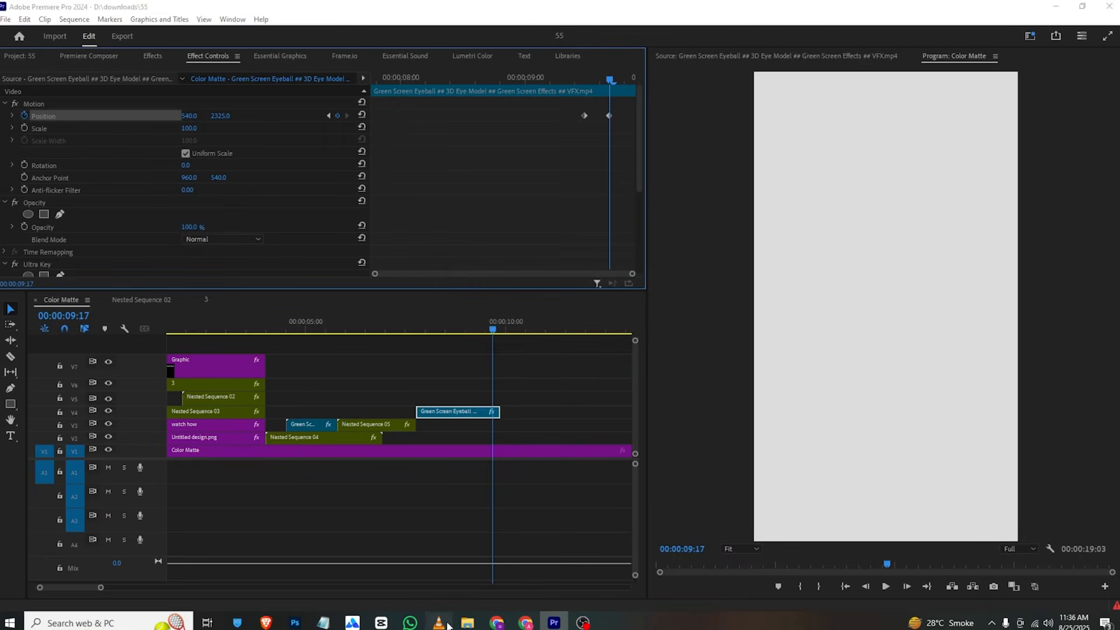
Step: After checking the reference in VLC, draw a tall rectangle past the frame's lower edge at 00:00:09:22 and set its X position to 497
left_click(439, 623)
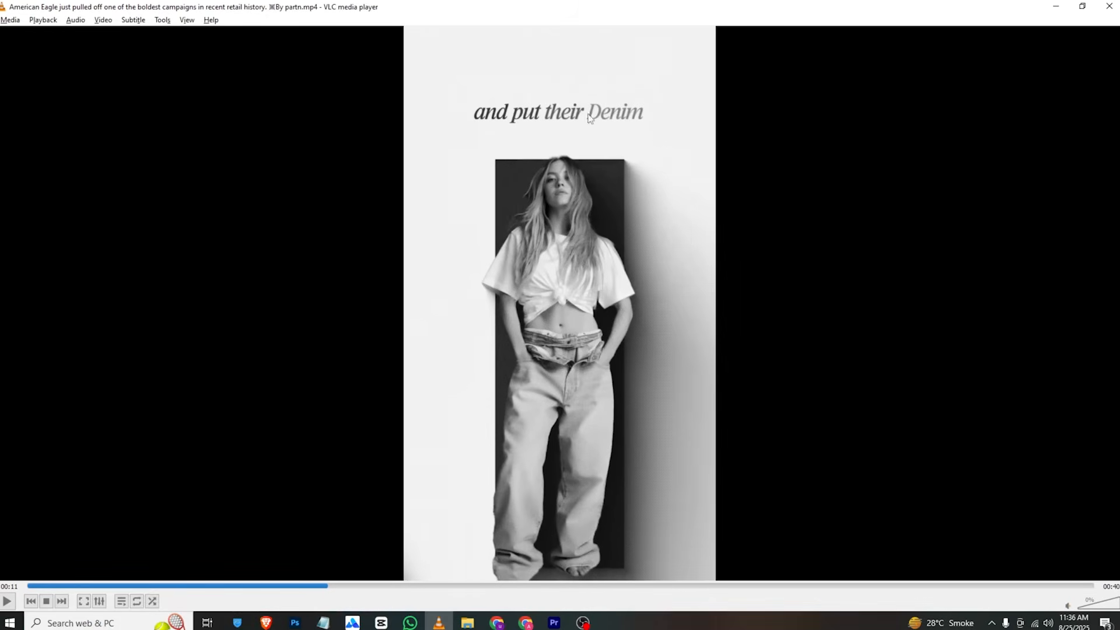
left_click(554, 623)
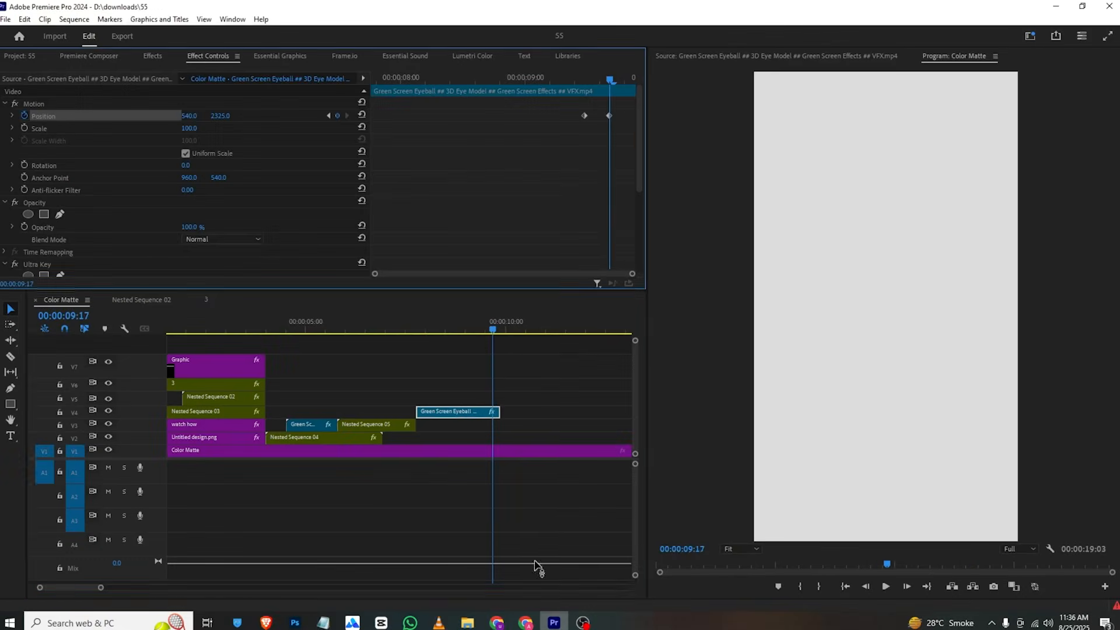
left_click_drag(495, 329, 503, 331)
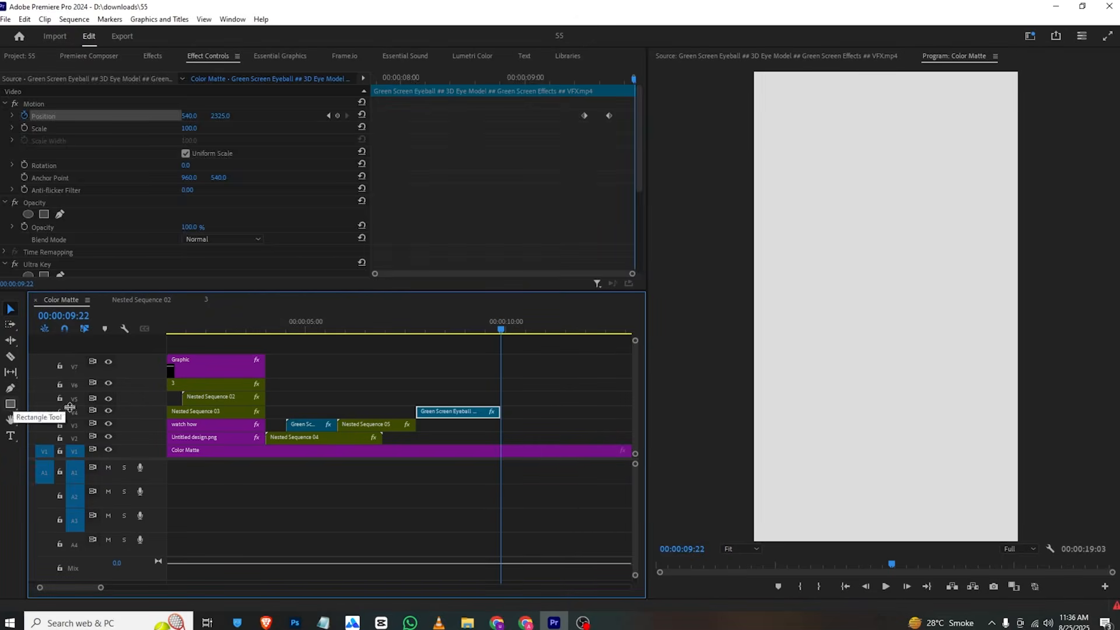
key("ctrl+shift+a")
left_click(11, 404)
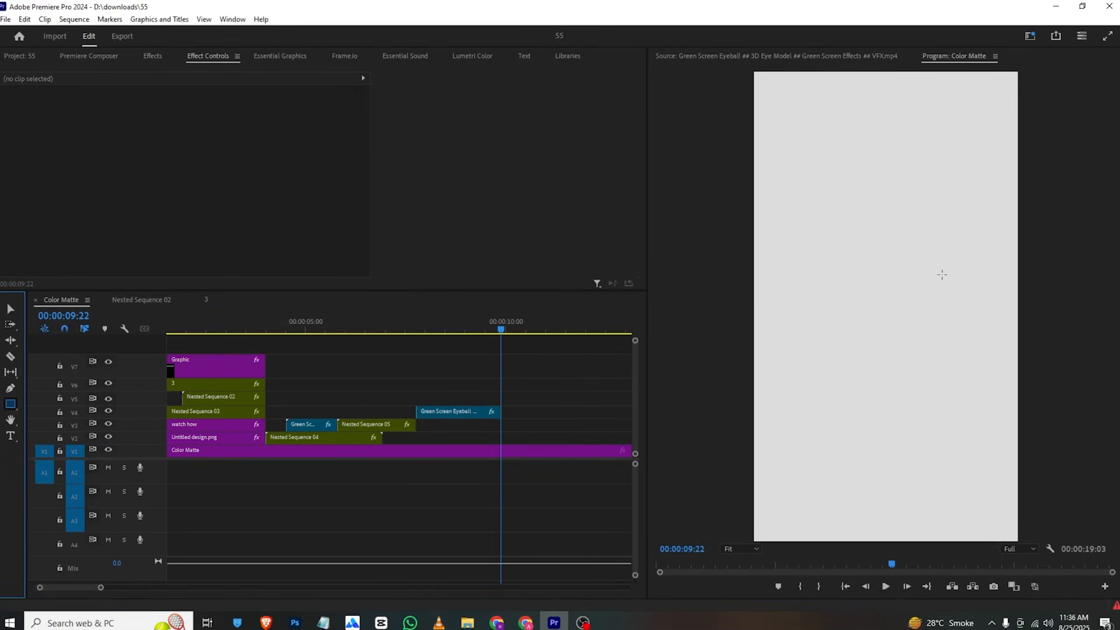
left_click_drag(845, 185, 955, 559)
left_click_drag(189, 116, 165, 116)
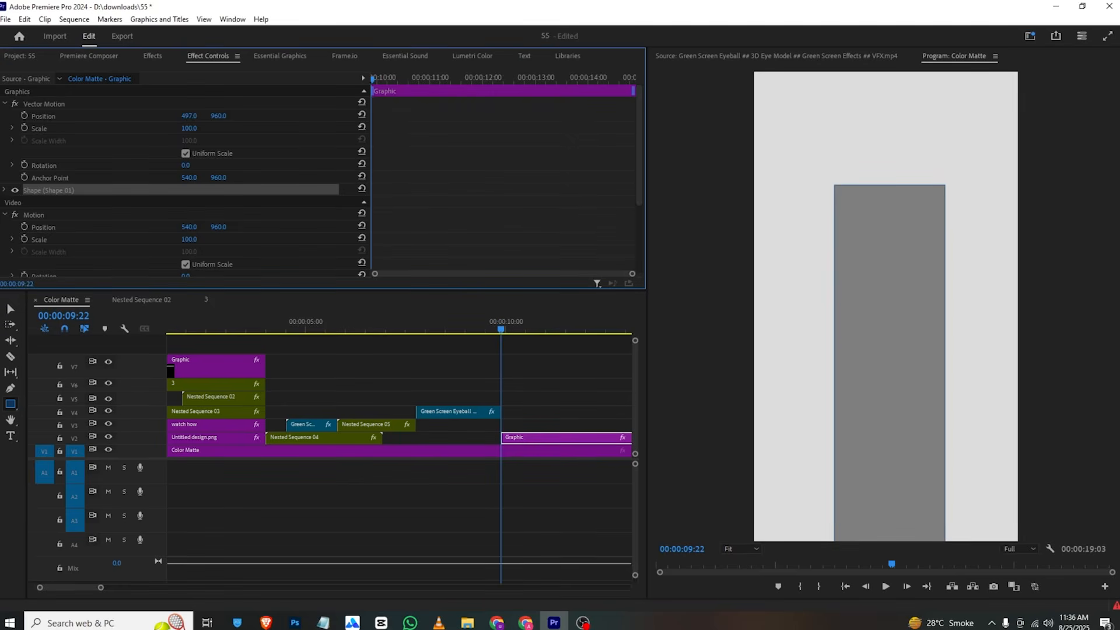
left_click(528, 377)
Step: Place Untitled design (4).png on V3 above the rectangle graphic, starting at 00:00:09:22
left_click(32, 56)
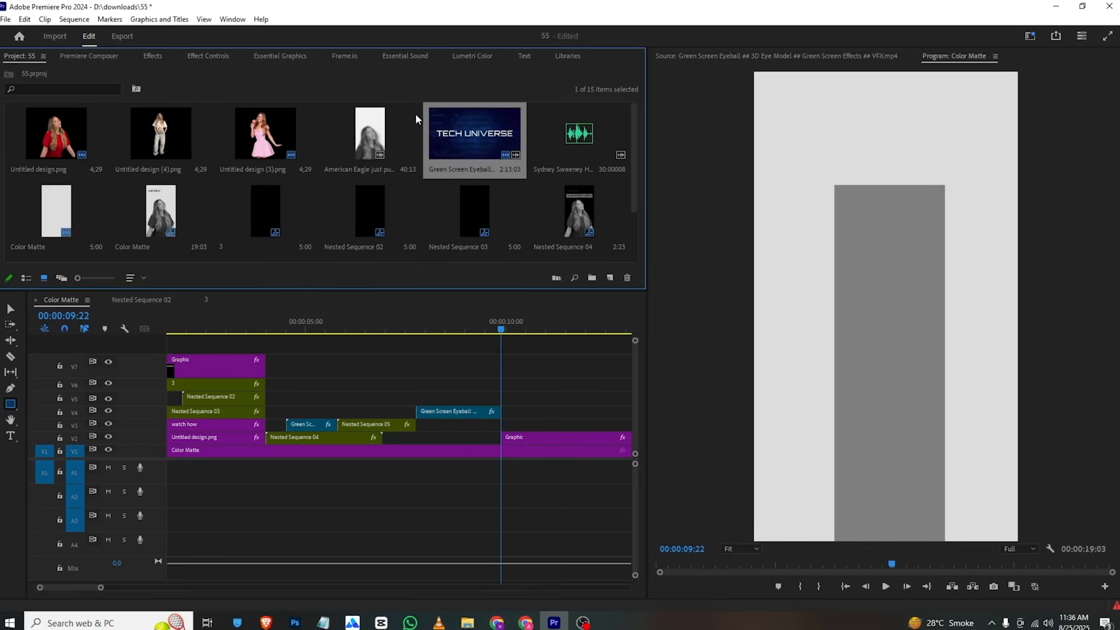
left_click_drag(173, 139, 509, 427)
scroll(177, 128, "down", 2)
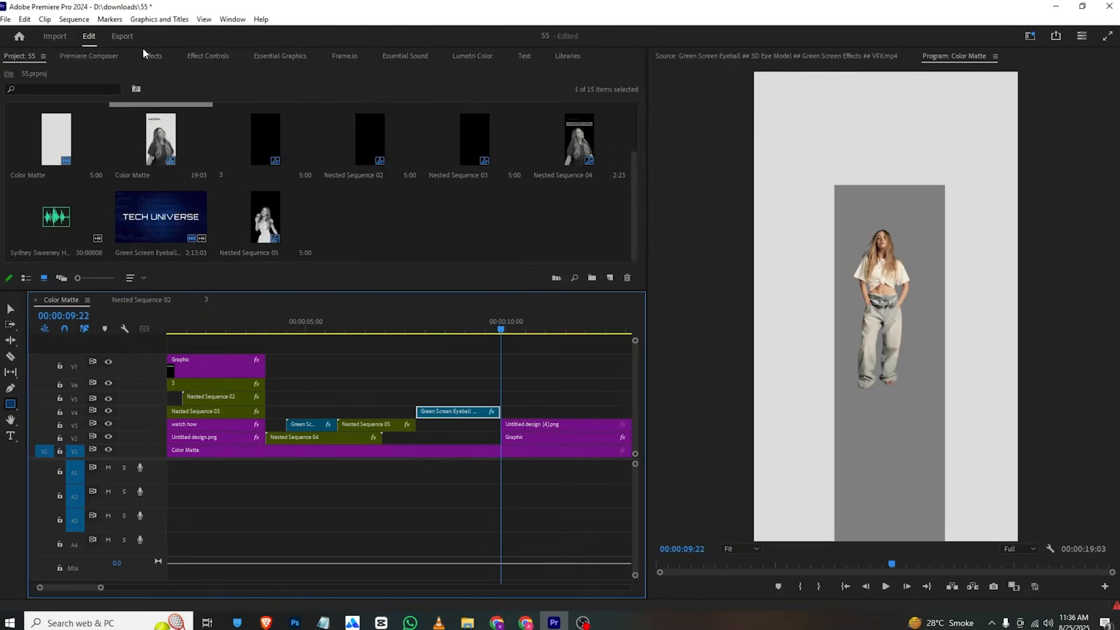
Step: Copy the Black & White effect from the eyeball clip onto Untitled design (4).png
left_click(208, 56)
scroll(75, 219, "down", 5)
scroll(49, 233, "down", 2)
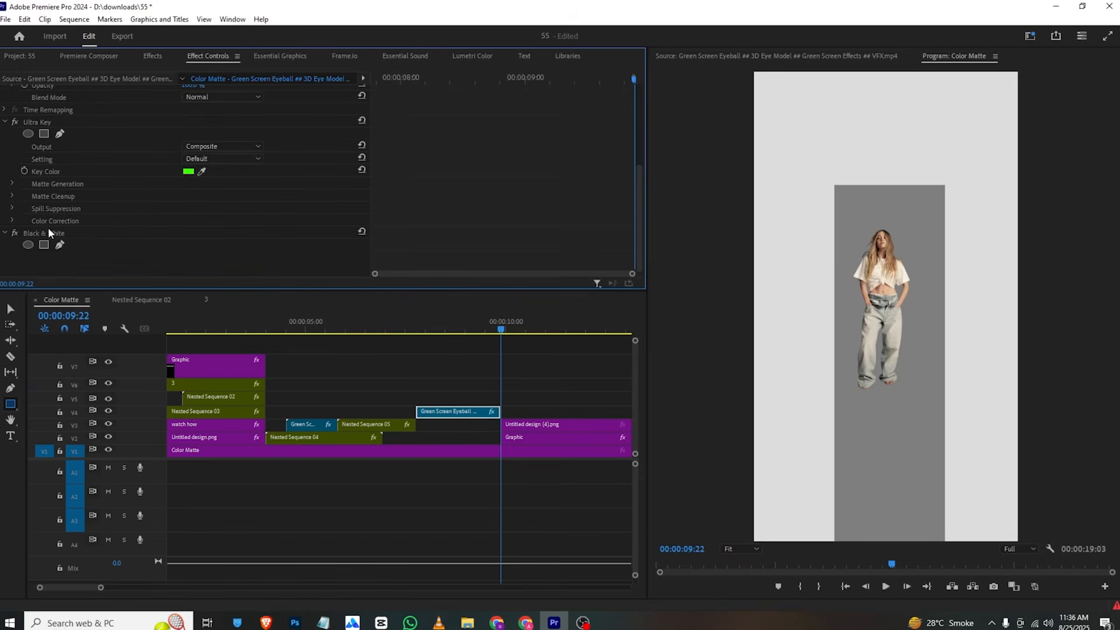
left_click(56, 235)
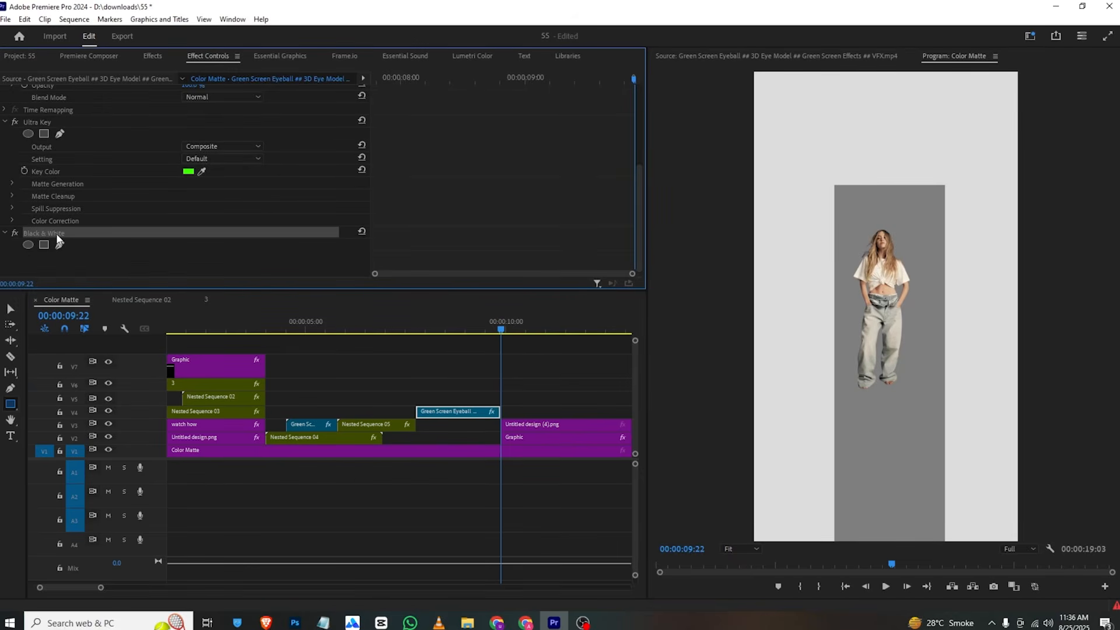
left_click(559, 424)
key("ctrl+v")
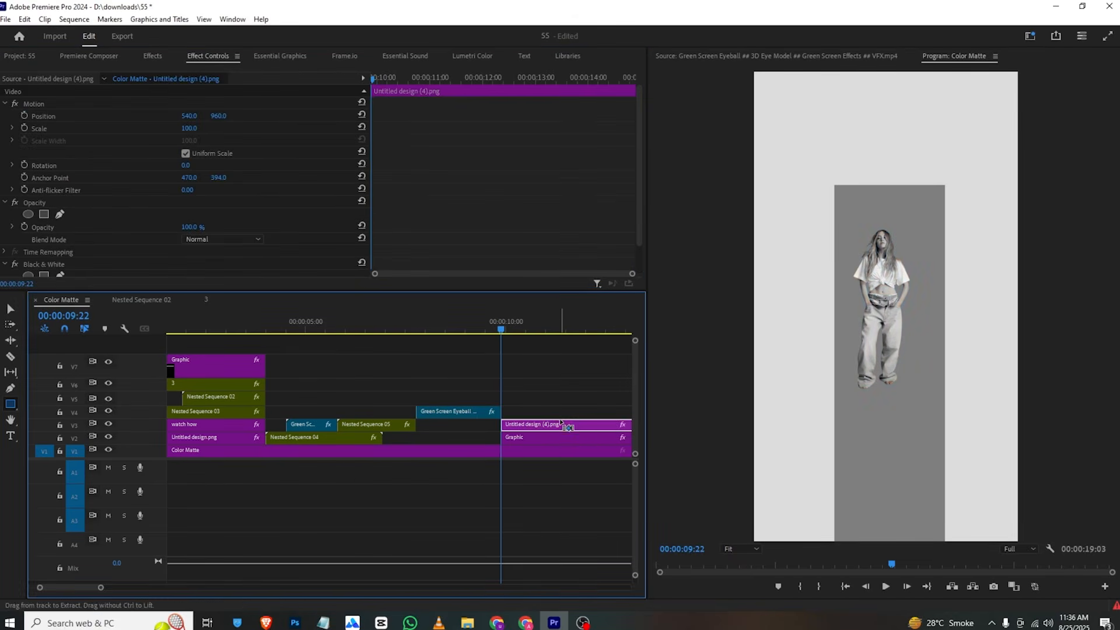
Step: Scale Untitled design (4).png to 279, position it at 609, 1179 and compare it with the reference frame in VLC
left_click_drag(189, 128, 266, 128)
mouse_move(185, 116)
left_mouse_down()
mouse_move(11, 116)
mouse_move(345, 115)
mouse_move(224, 118)
mouse_move(194, 130)
left_mouse_up()
left_click(439, 622)
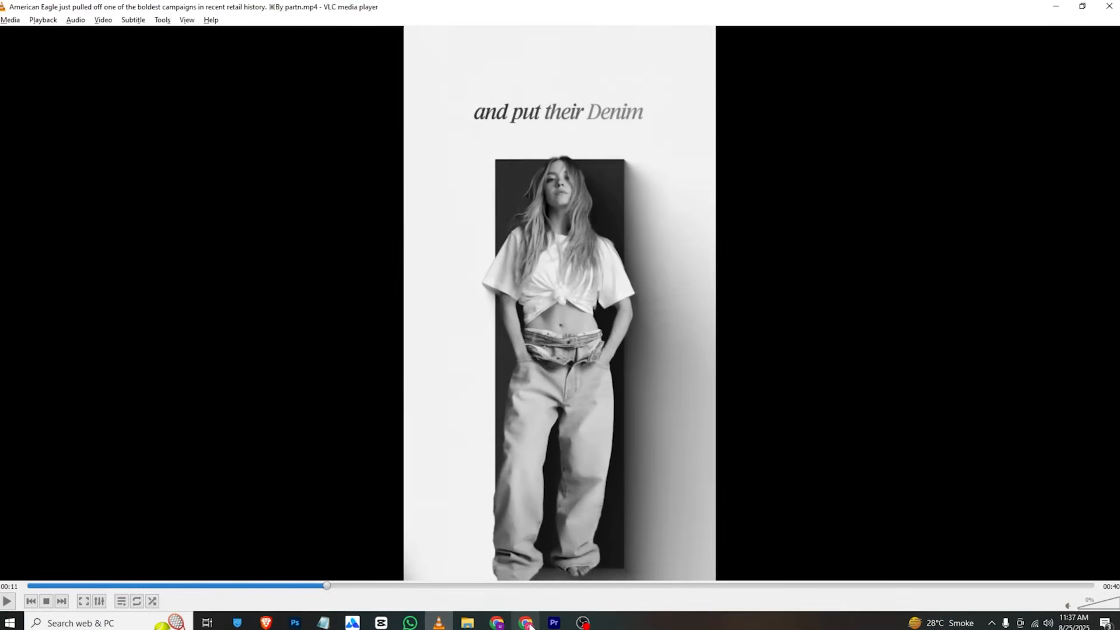
left_click(554, 622)
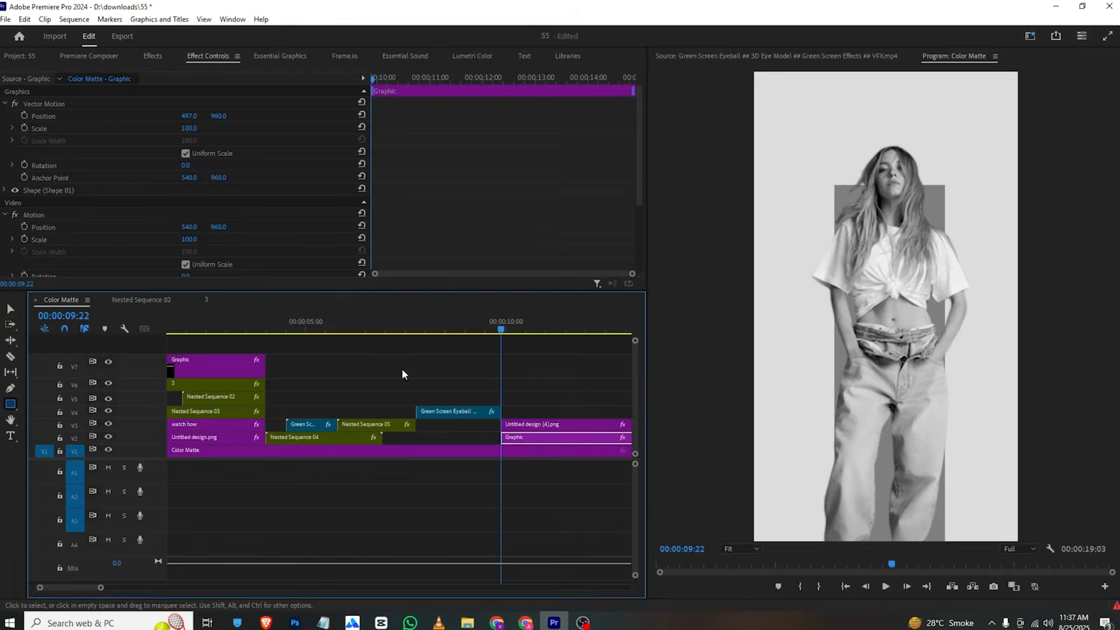
Step: Try Darken and Screen on the rectangle graphic, settle on the Difference blend mode and enlarge the rectangle slightly
scroll(236, 196, "down", 4)
left_click(222, 246)
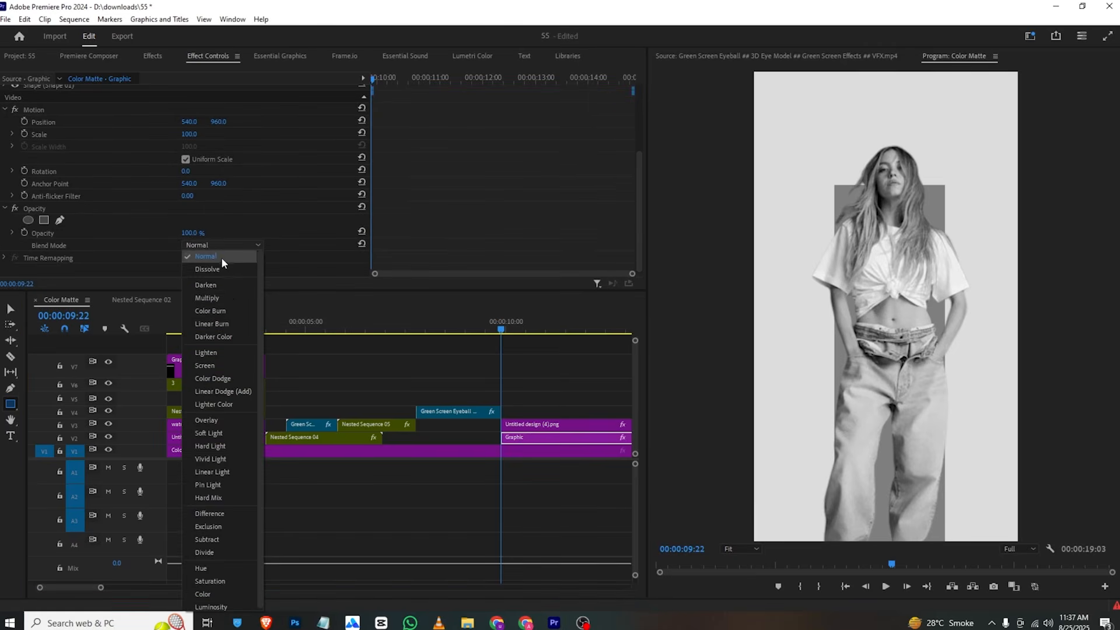
left_click(229, 286)
left_click(223, 246)
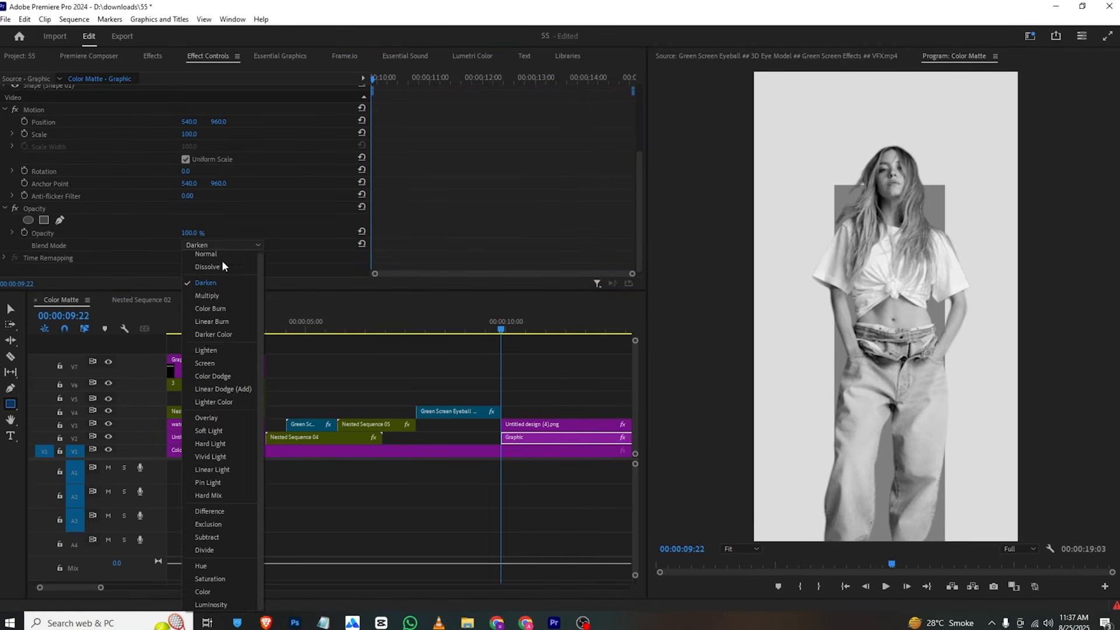
left_click(214, 364)
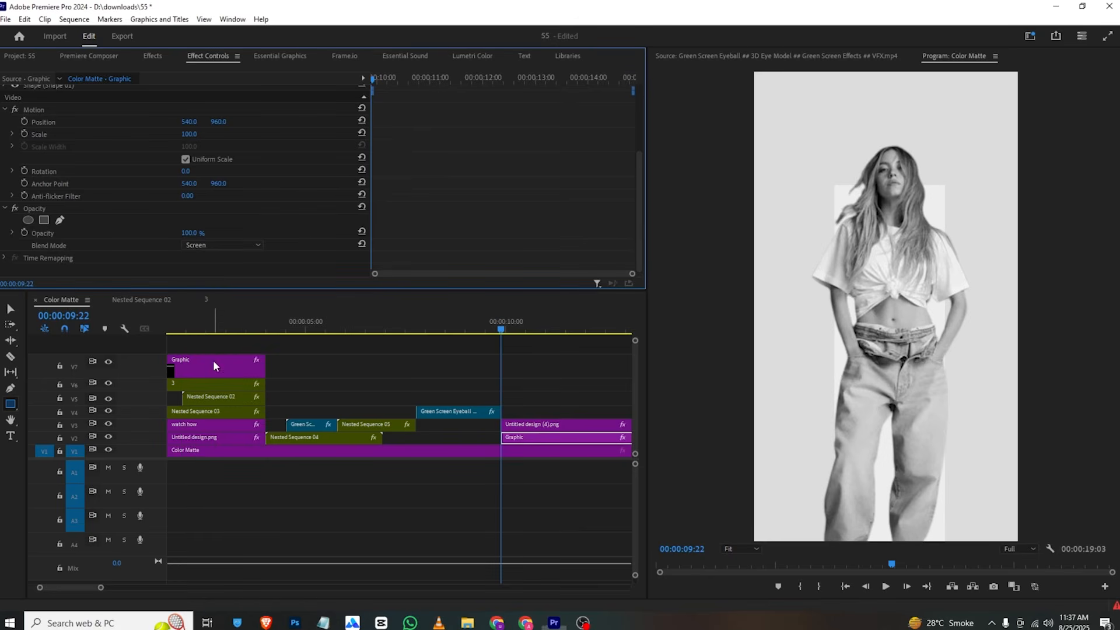
left_click(217, 245)
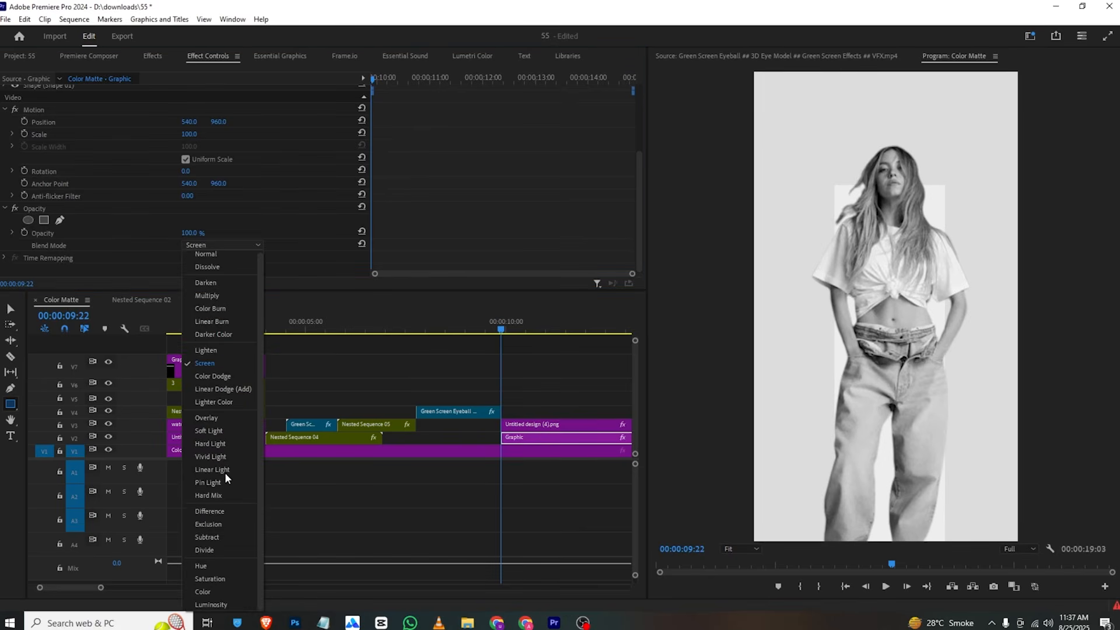
left_click(220, 513)
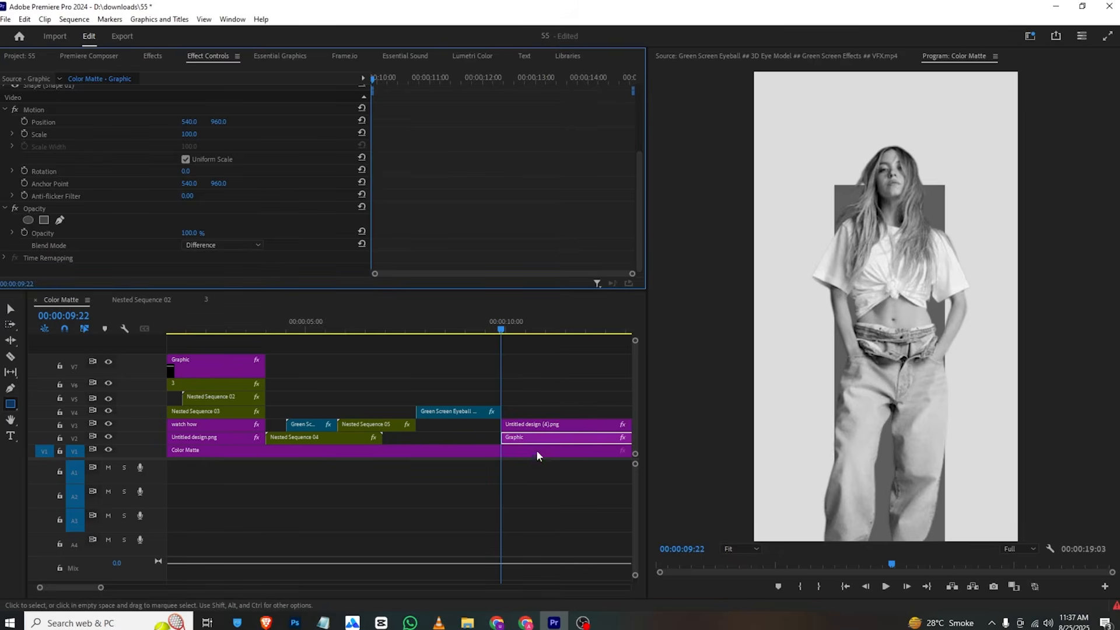
left_click_drag(189, 134, 200, 134)
left_click(571, 425)
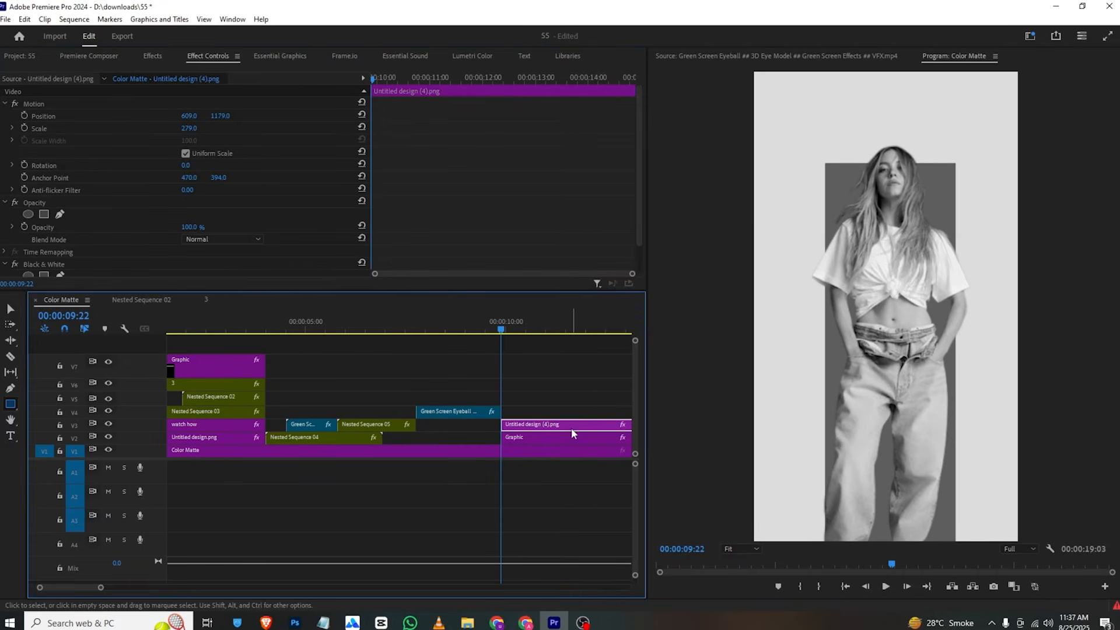
Step: Raise Untitled design (4).png to a vertical position of 1114 and compare the model scene with the reference video in VLC
left_click_drag(220, 116, 210, 116)
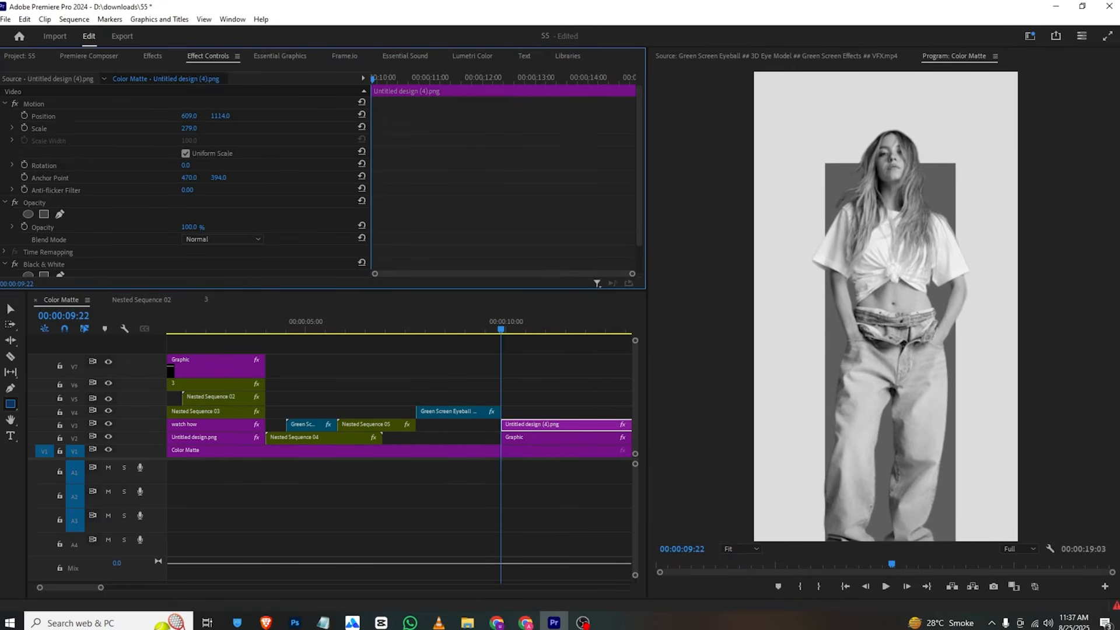
left_click(439, 622)
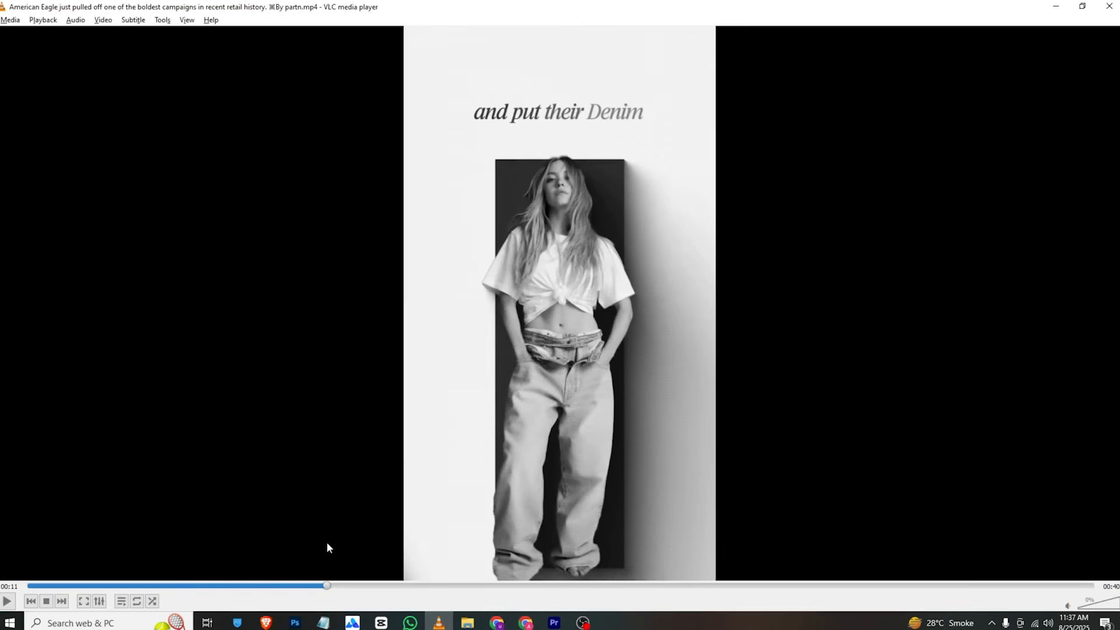
left_click_drag(329, 588, 370, 590)
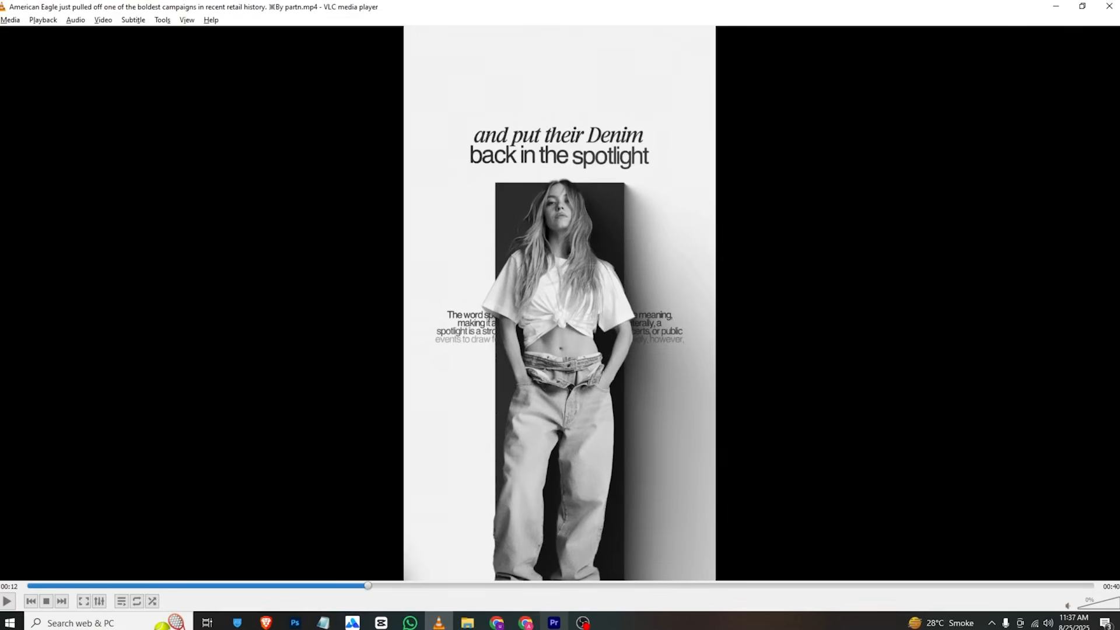
Step: Back in Premiere Pro, nest Untitled design (4).png and the rectangle graphic together under the default sequence name
left_click(554, 622)
left_click(542, 437, "shift")
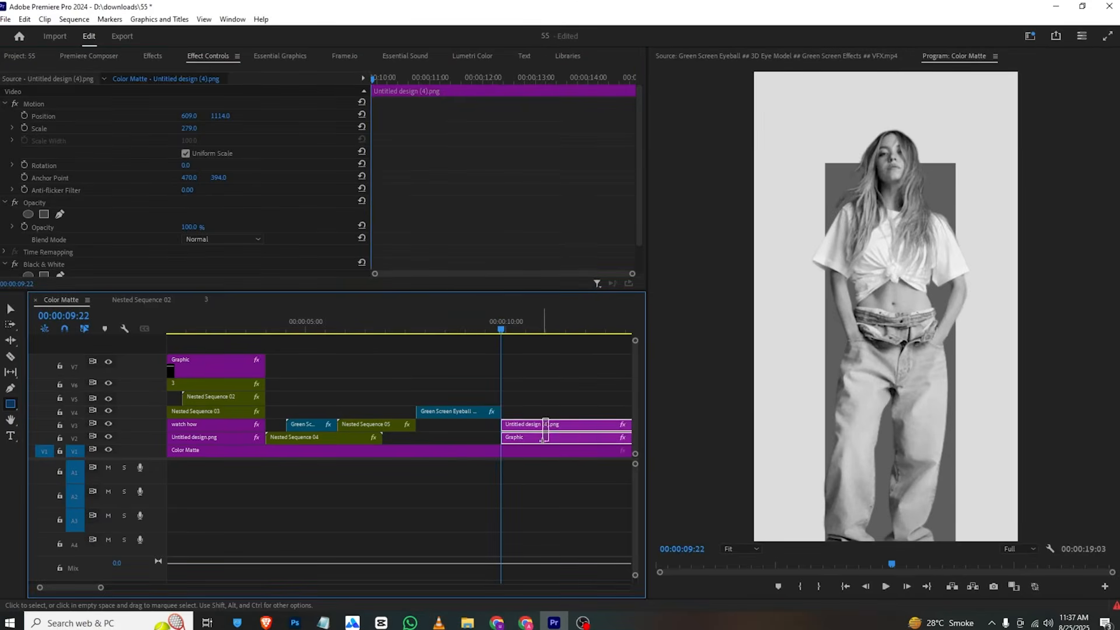
right_click(543, 432)
left_click(565, 350)
key("Return")
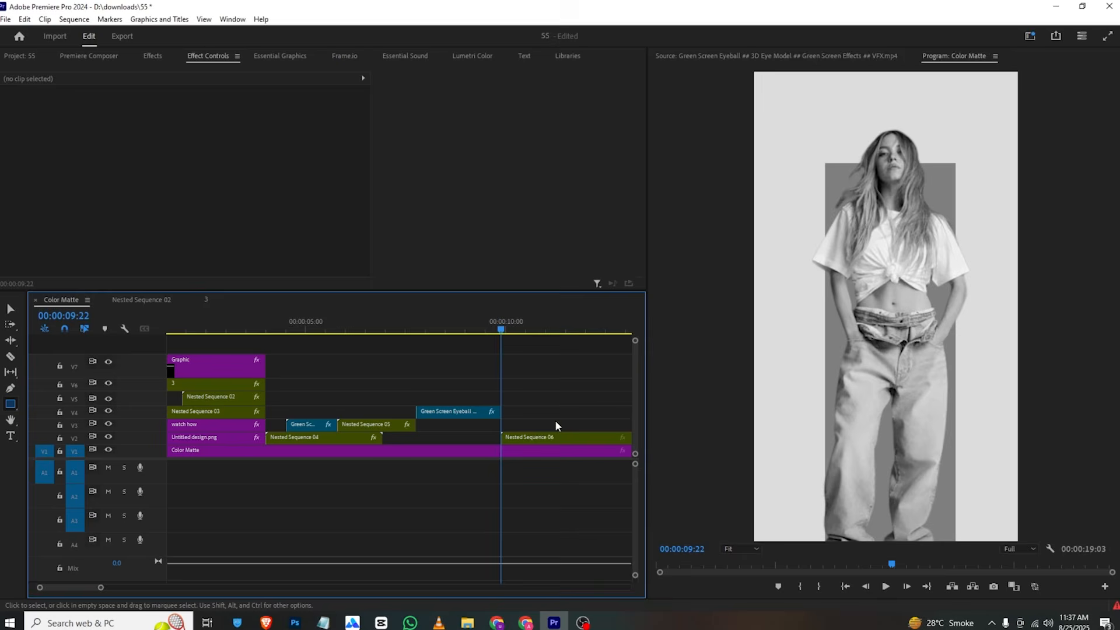
Step: Keyframe the Position of the nested model scene from 540, 960 at 00:00:10:22 to 540, 1052 at 00:00:11:08
left_click_drag(519, 327, 543, 328)
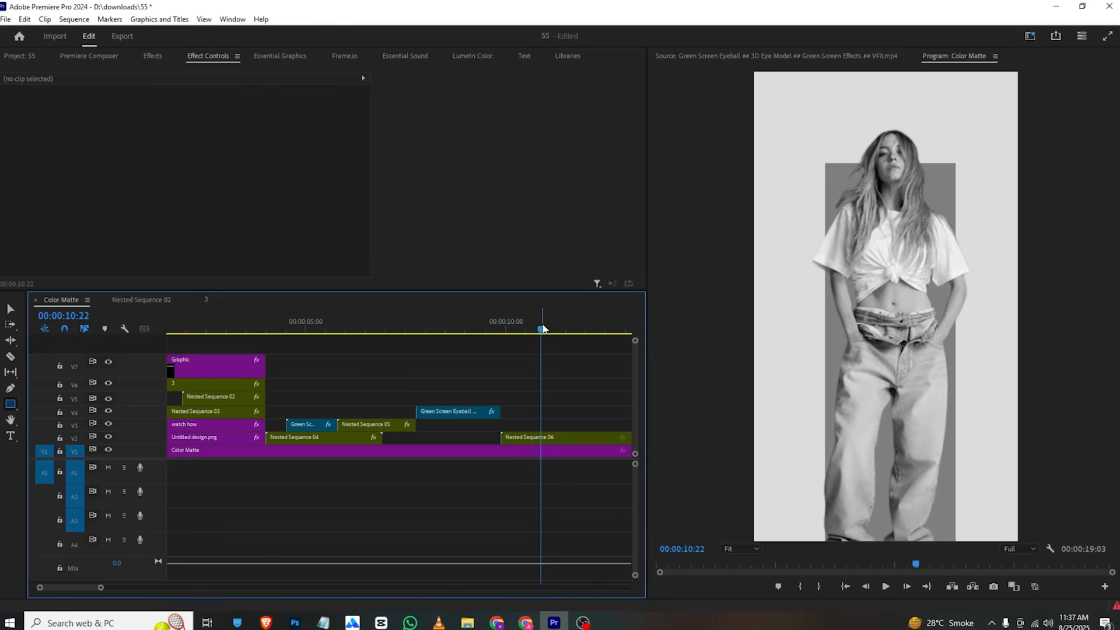
left_click(551, 439)
left_click(24, 115)
left_click_drag(425, 79, 449, 81)
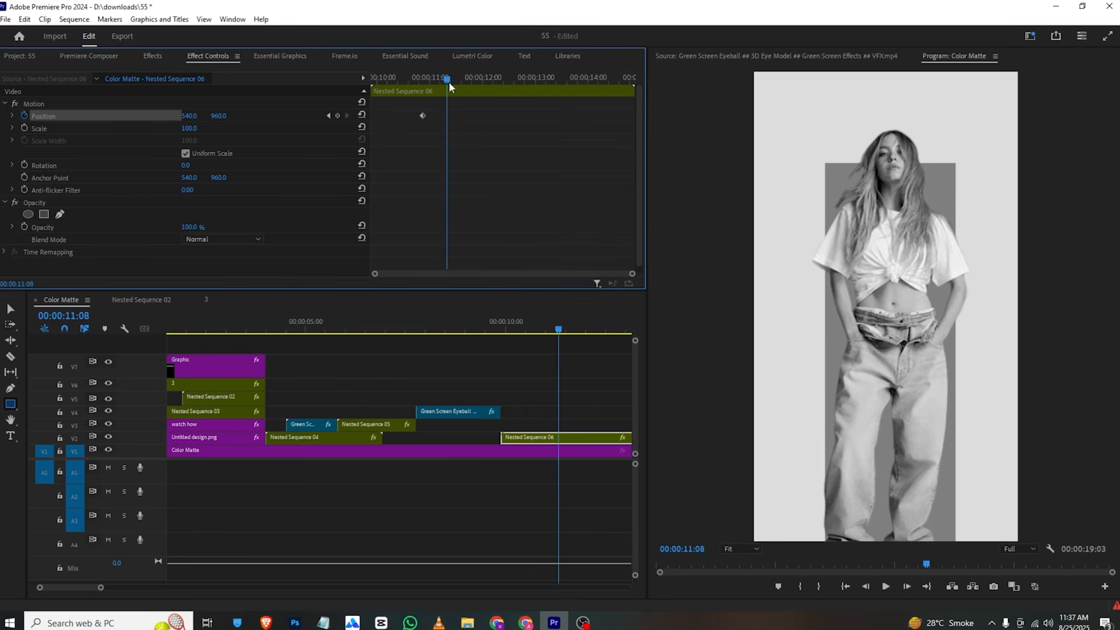
left_click_drag(219, 116, 272, 116)
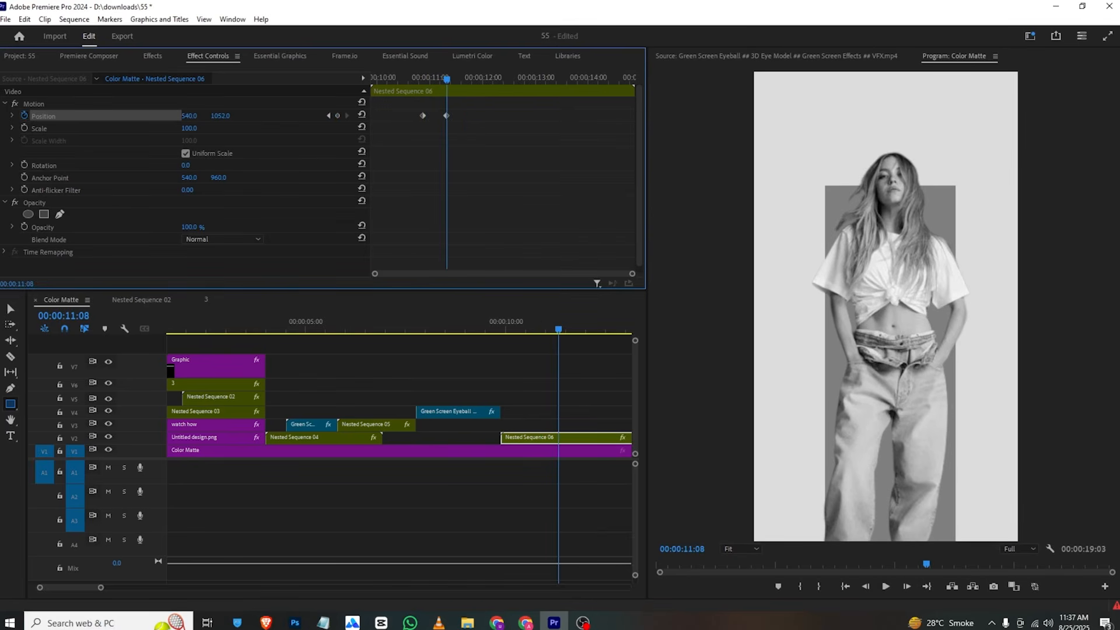
left_click(511, 346)
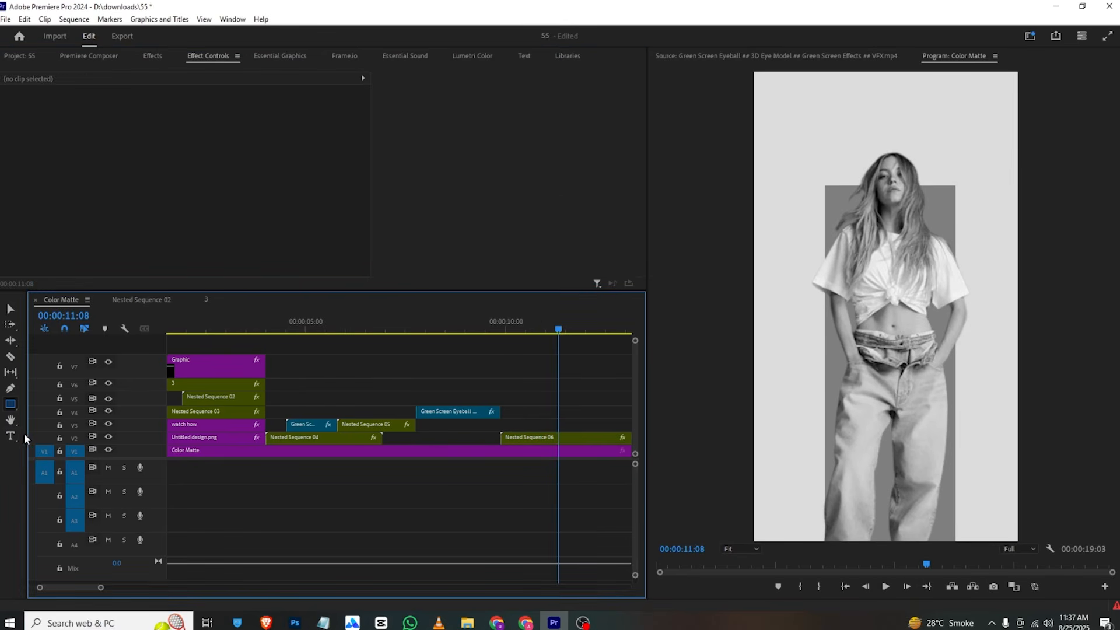
Step: Duplicate Nested Sequence 03 onto V4 above the model scene, starting at about 00:00:11:00
key("v")
double_click(204, 413)
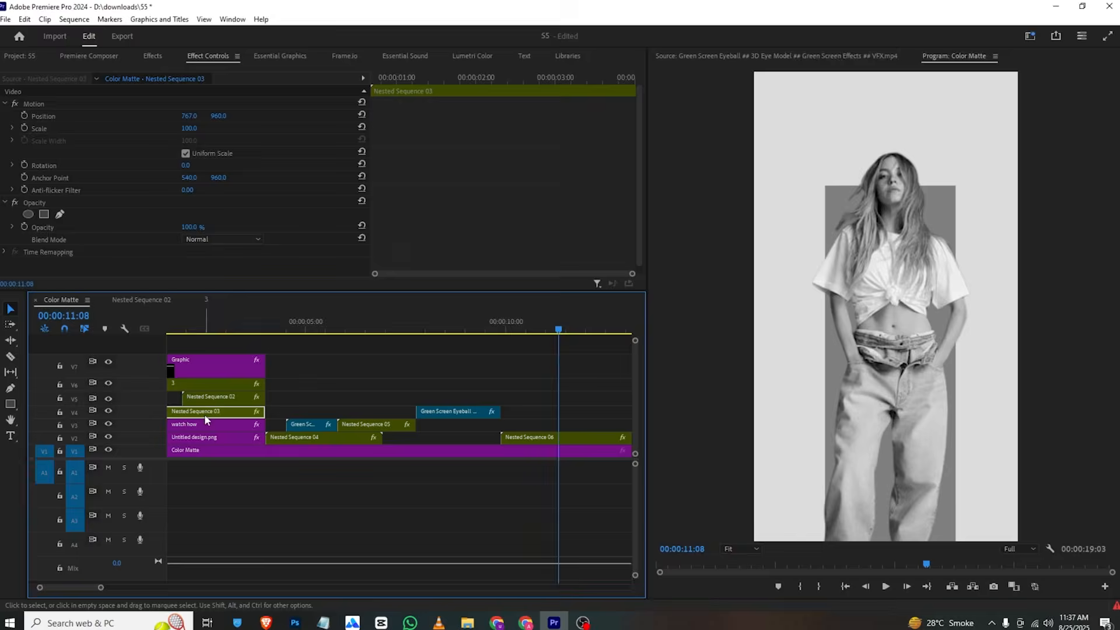
left_click_drag(187, 412, 599, 415)
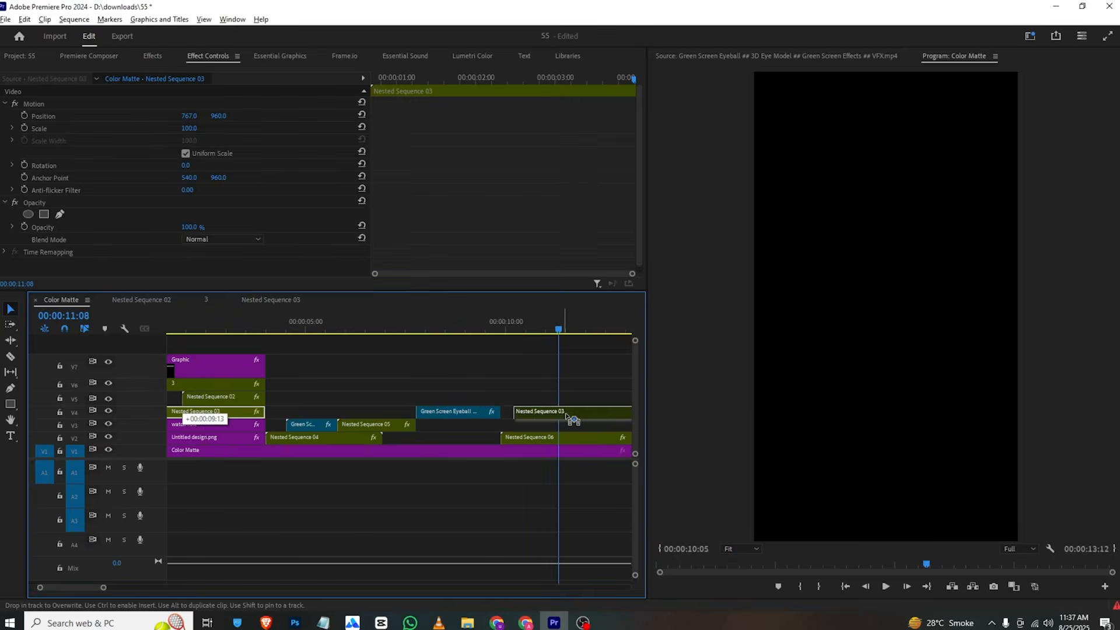
Step: Enlarge the Nested Sequence 03 copy and move Nested Sequence 06 up to V5 so the model covers the price text
left_click(563, 434)
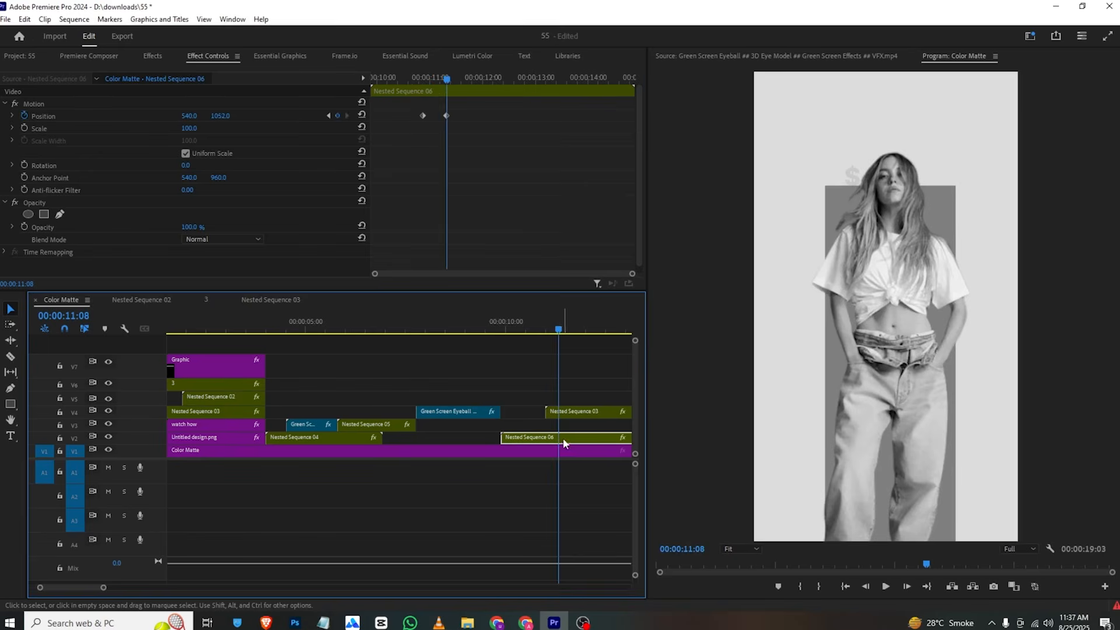
left_click_drag(439, 76, 435, 79)
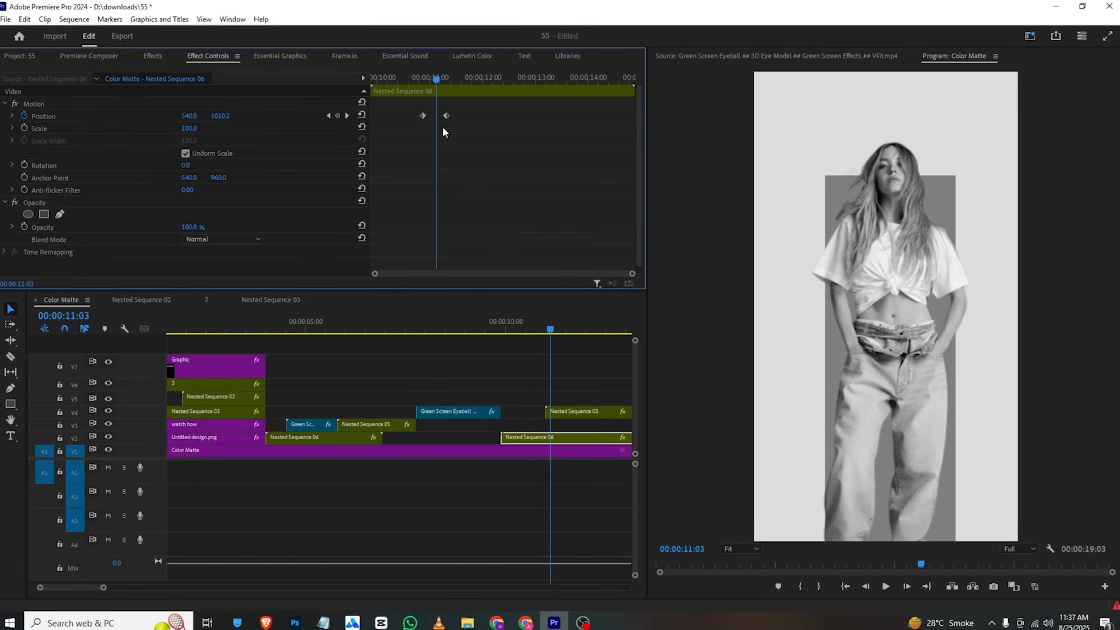
left_click(555, 333)
left_click_drag(596, 332, 599, 330)
left_click(611, 412)
left_click_drag(202, 133, 318, 388)
left_click_drag(551, 438, 553, 397)
Step: Scale the Nested Sequence 03 copy to 348 and position it at 1474, 2764 behind the model
left_click(564, 410)
left_click_drag(190, 128, 400, 117)
left_click_drag(219, 116, 569, 116)
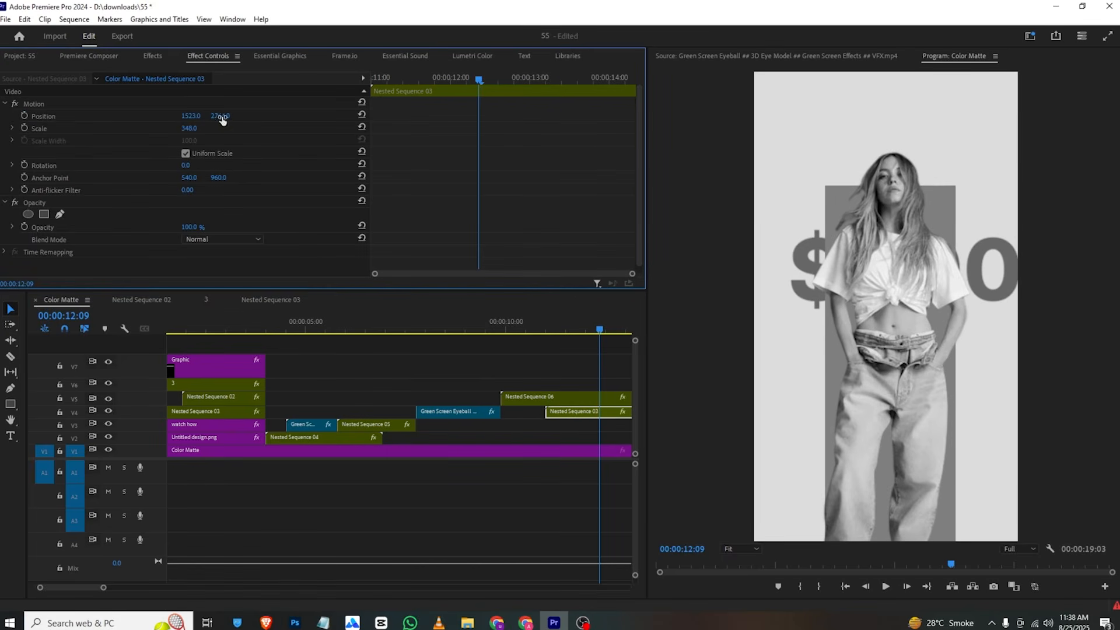
left_click_drag(197, 117, 169, 117)
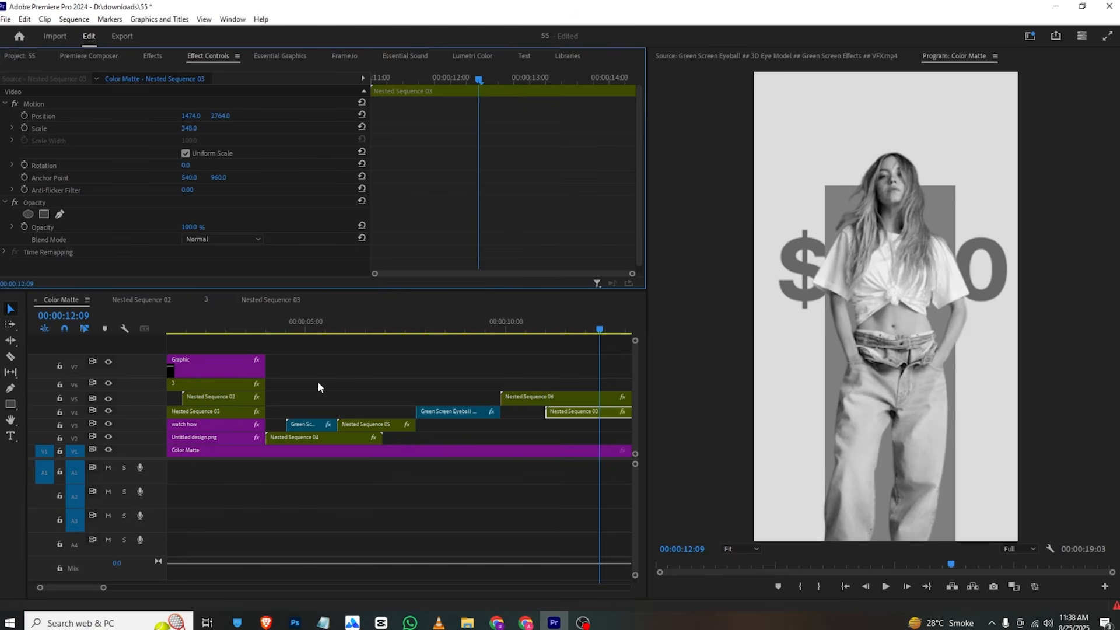